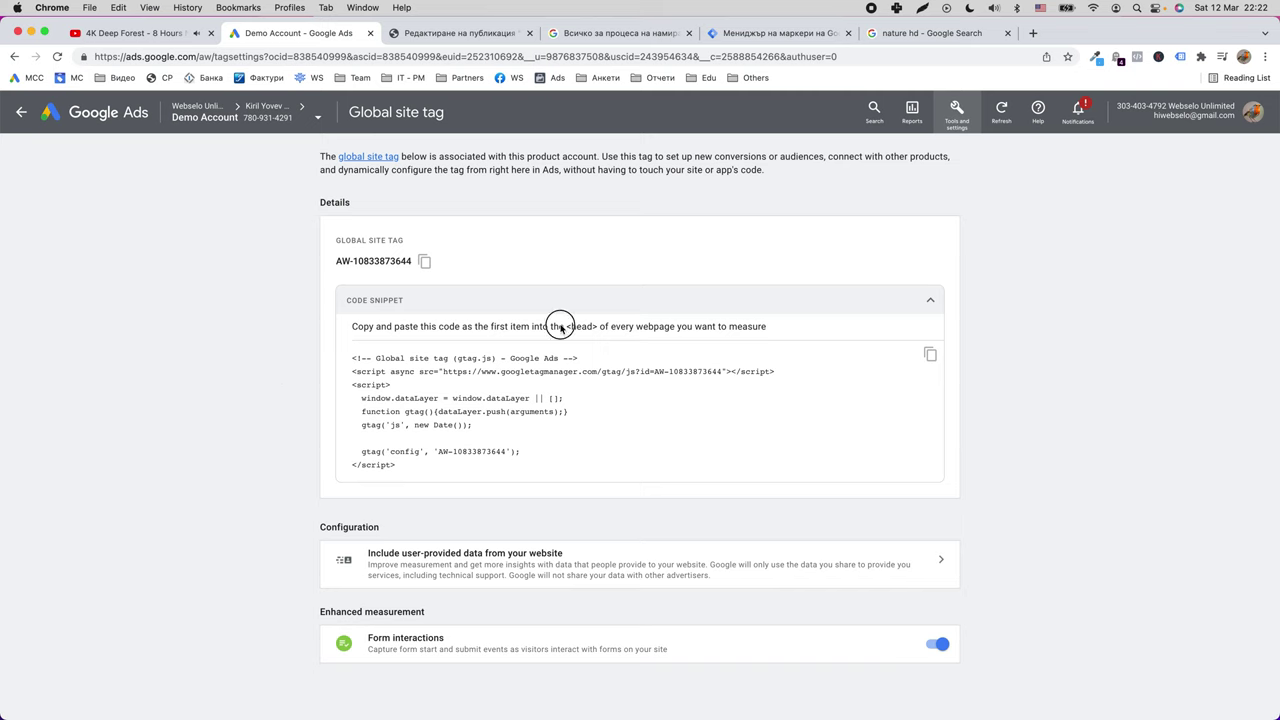
Examine the global site tag's installation instruction and ID, and copy its code snippet.
{"action": "left_click", "coordinate": [616, 328]}
{"action": "triple_click", "coordinate": [616, 328]}
{"action": "left_click", "coordinate": [699, 332]}
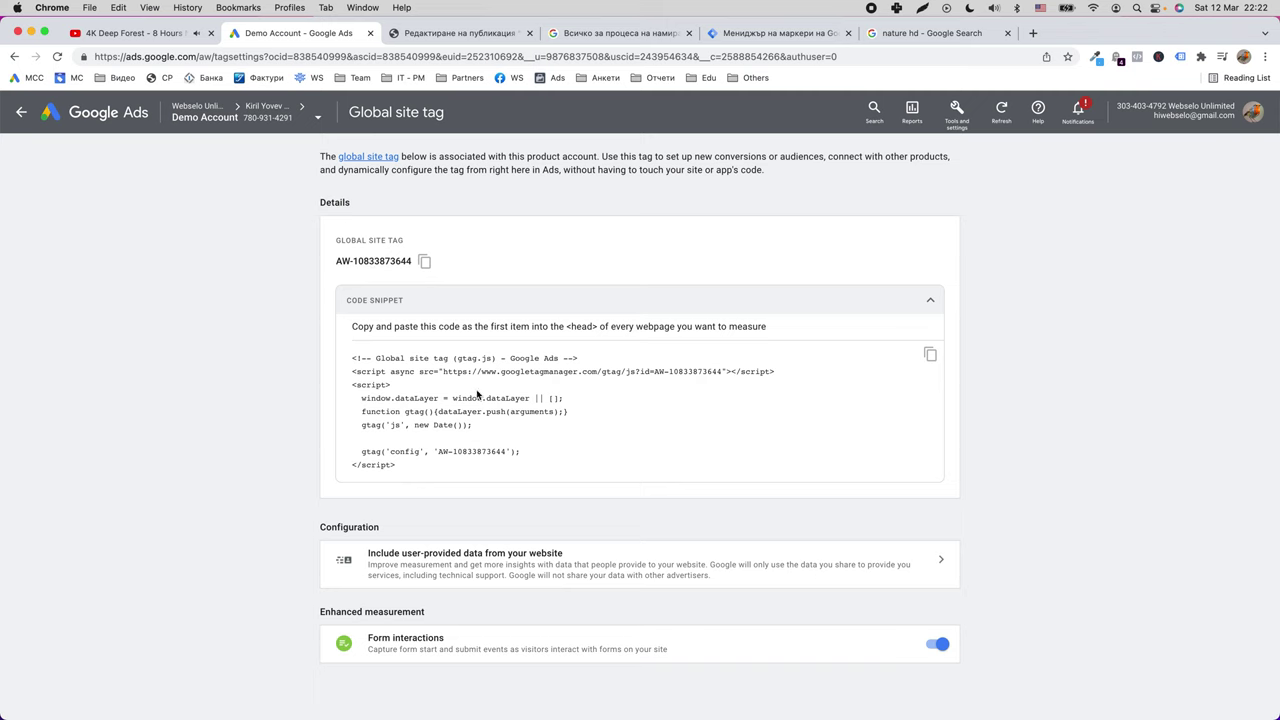
{"action": "left_click", "coordinate": [929, 357]}
{"action": "double_click", "coordinate": [366, 262]}
{"action": "left_click", "coordinate": [531, 273]}
{"action": "right_click", "coordinate": [531, 273]}
{"action": "left_click", "coordinate": [523, 277]}
Edit the user-provided data configuration, keep website data included with Automatic collection, and save it.
{"action": "left_click", "coordinate": [464, 561]}
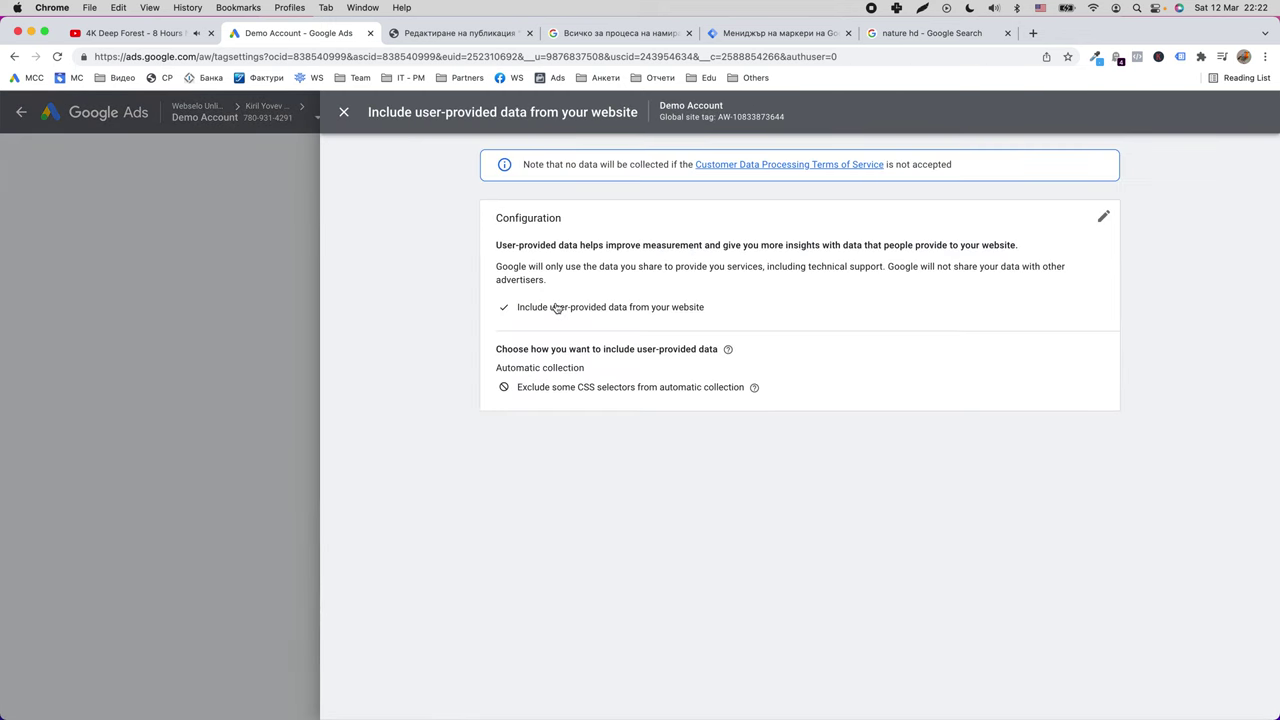
{"action": "left_click", "coordinate": [1106, 215]}
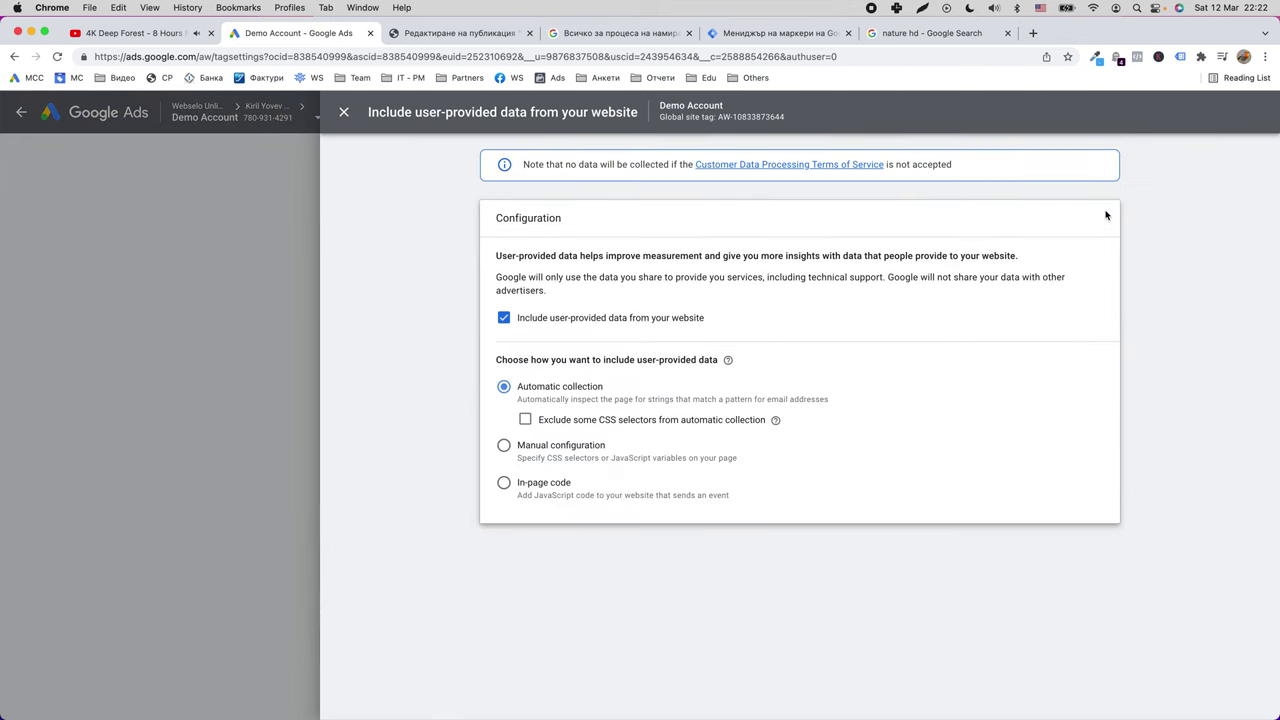
{"action": "left_click", "coordinate": [503, 317]}
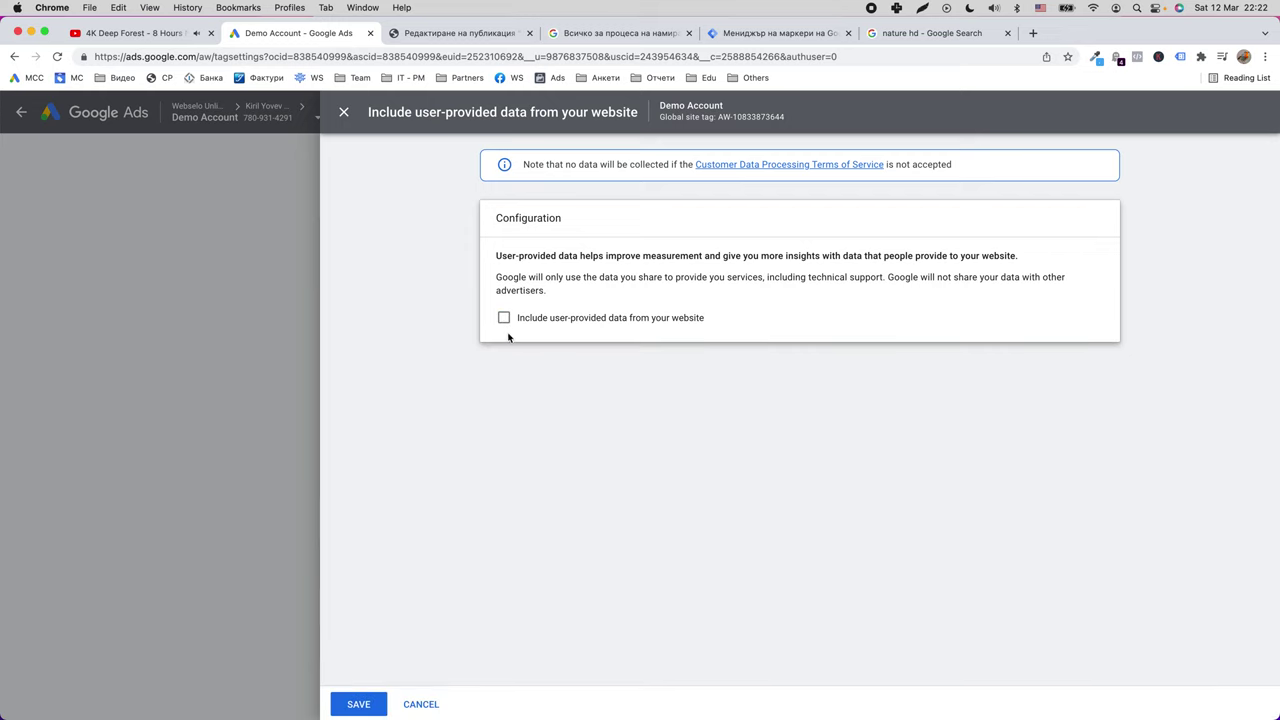
{"action": "left_click", "coordinate": [503, 317]}
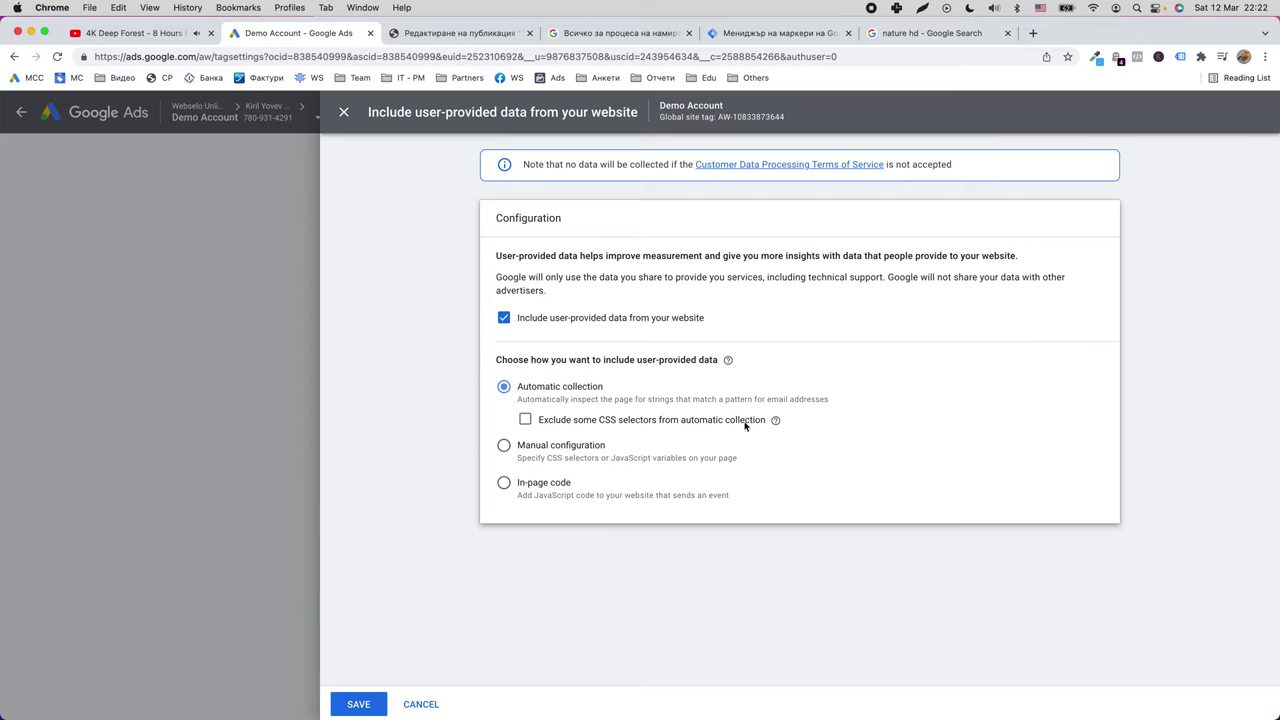
{"action": "left_click", "coordinate": [368, 705]}
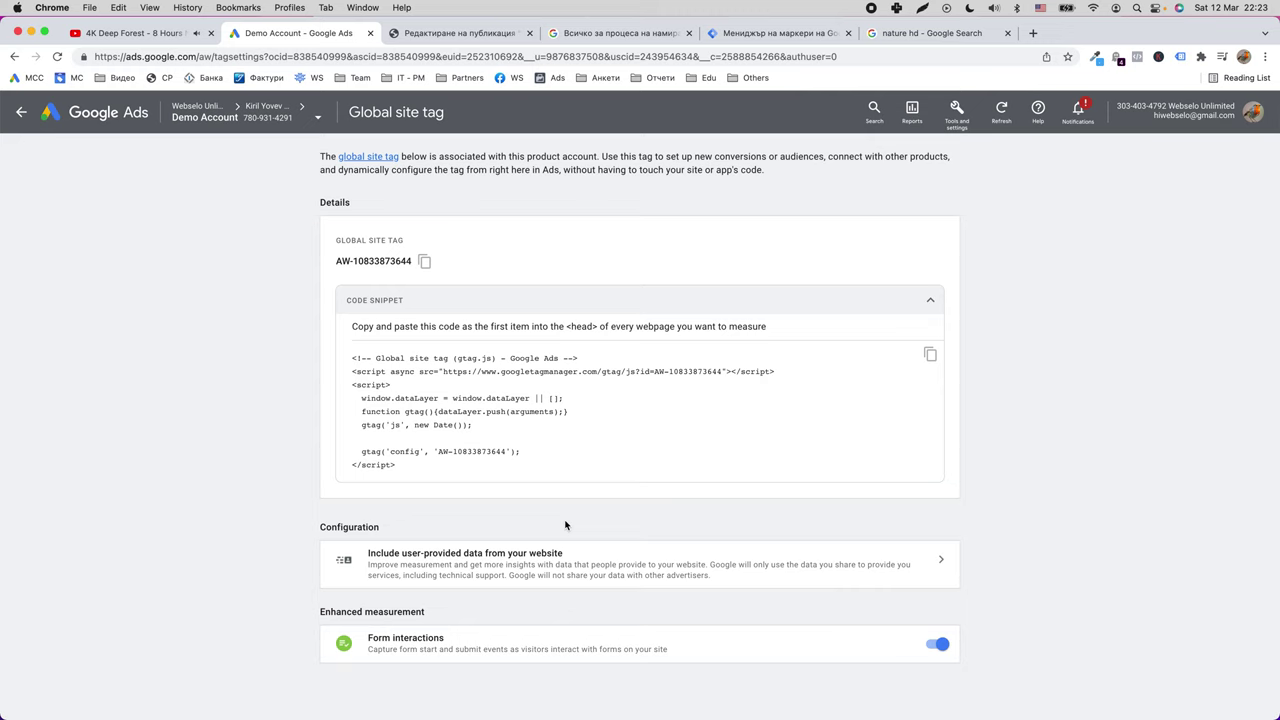
{"action": "right_click", "coordinate": [623, 529]}
{"action": "key", "text": "Escape"}
{"action": "left_click", "coordinate": [938, 644]}
{"action": "left_click", "coordinate": [945, 644]}
Leave the global site tag page and open the account's Asset Library.
{"action": "left_click", "coordinate": [21, 112]}
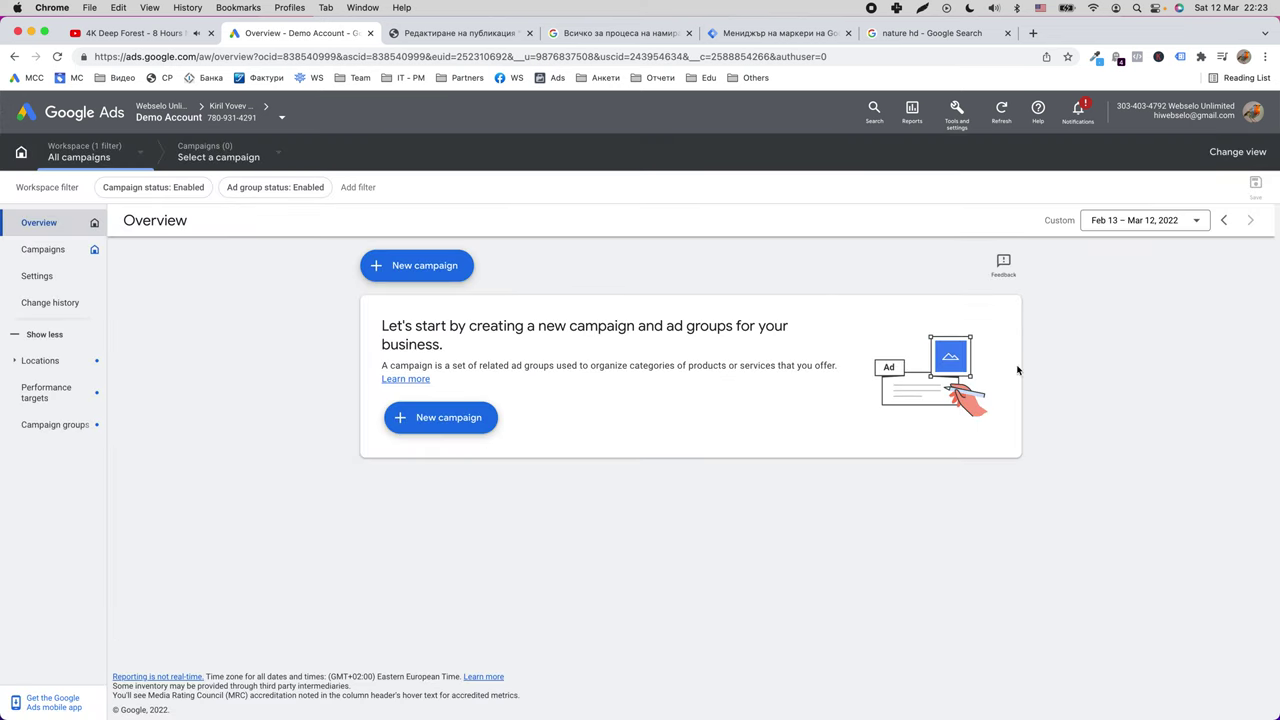
{"action": "left_click", "coordinate": [949, 111]}
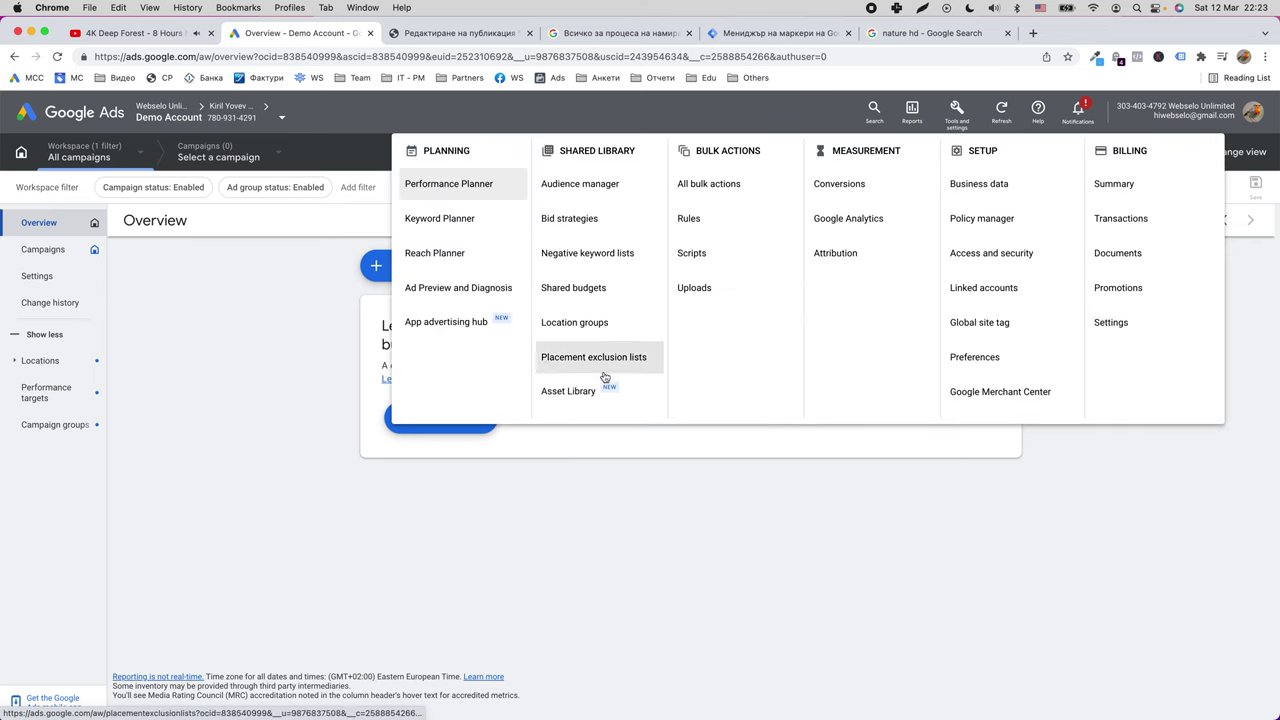
{"action": "left_click", "coordinate": [583, 396]}
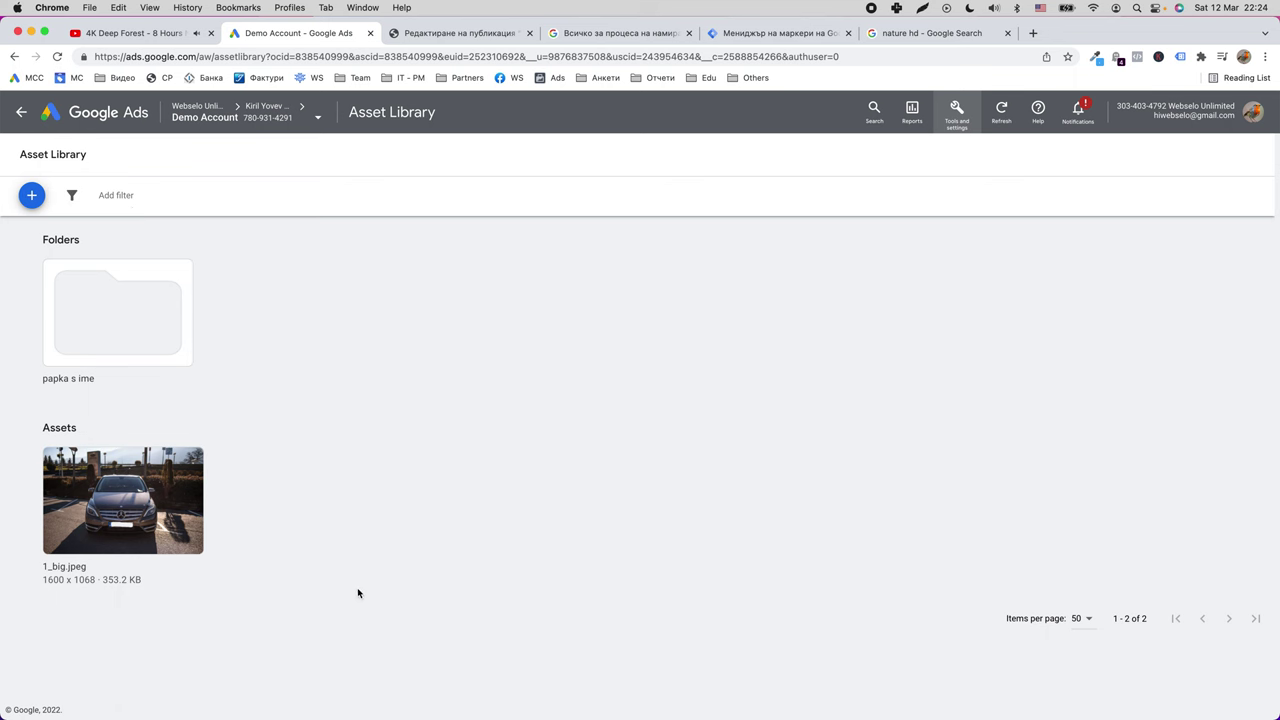
Inspect the details of 1_big.jpeg and of both images in the papka sus snimki folder inside papka s ime.
{"action": "left_click", "coordinate": [126, 495]}
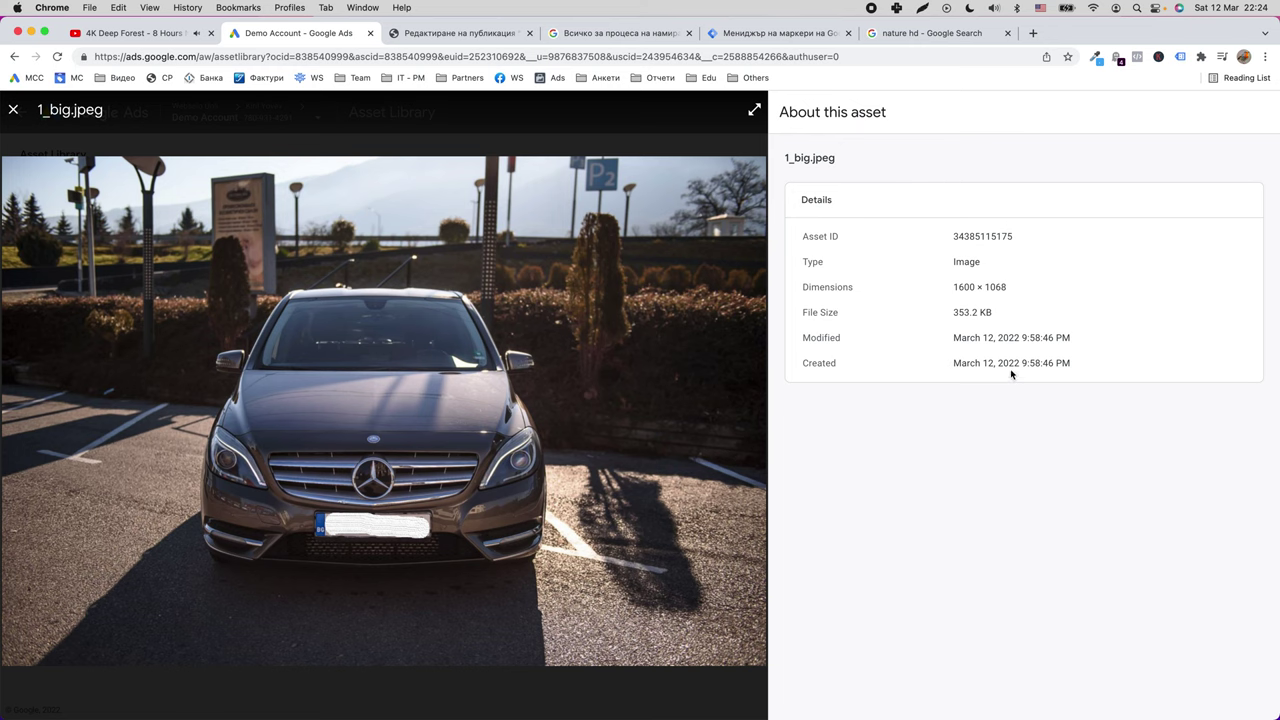
{"action": "left_click", "coordinate": [13, 112]}
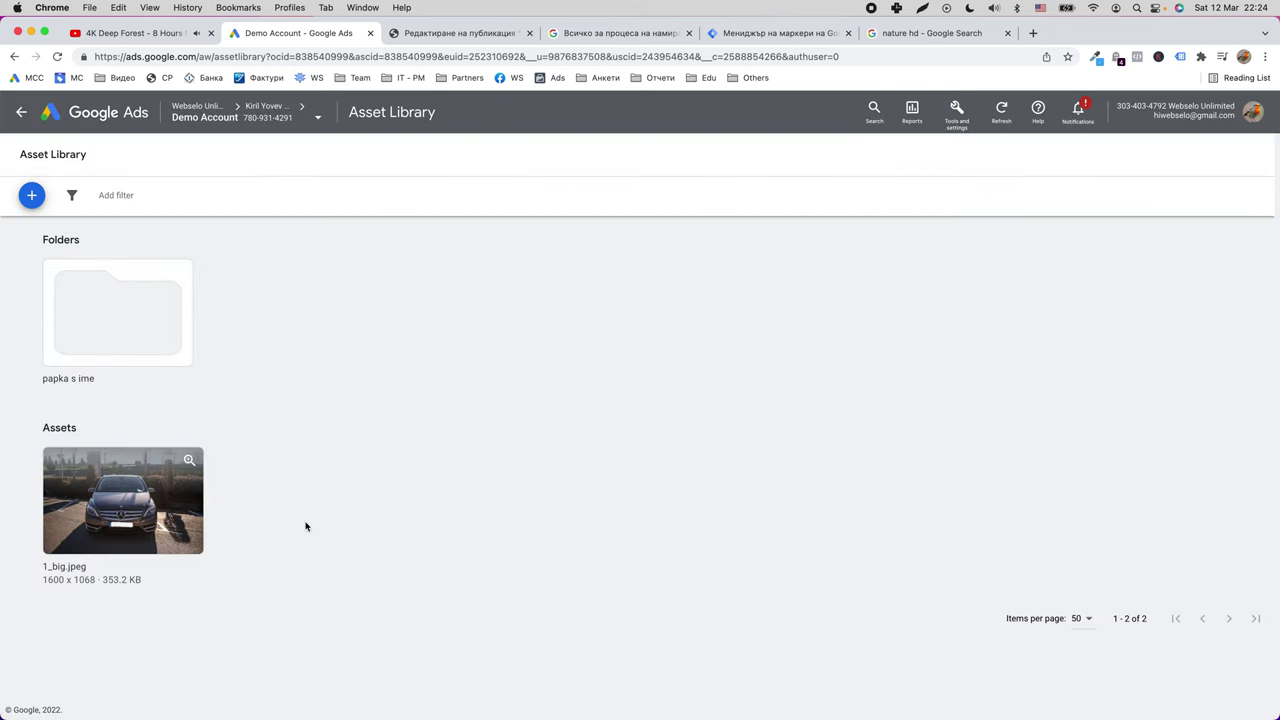
{"action": "left_click", "coordinate": [129, 313]}
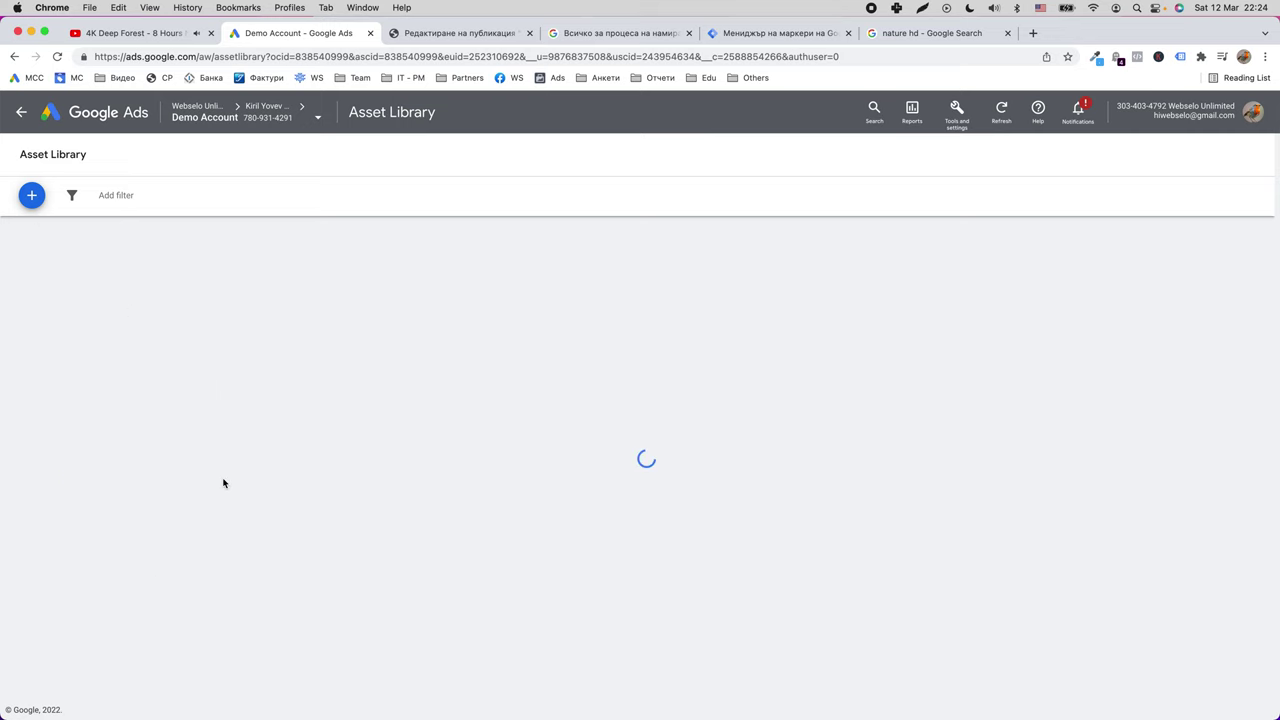
{"action": "left_click", "coordinate": [108, 310]}
{"action": "left_click", "coordinate": [180, 340]}
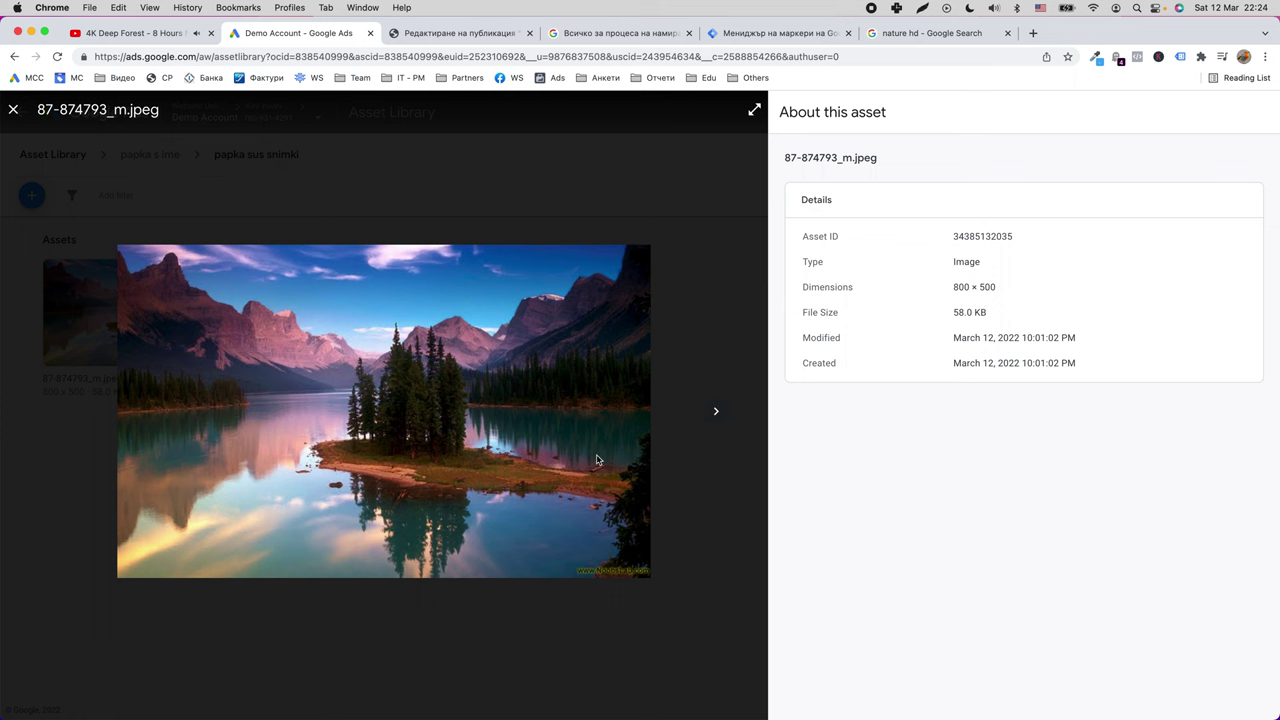
{"action": "left_click", "coordinate": [719, 413]}
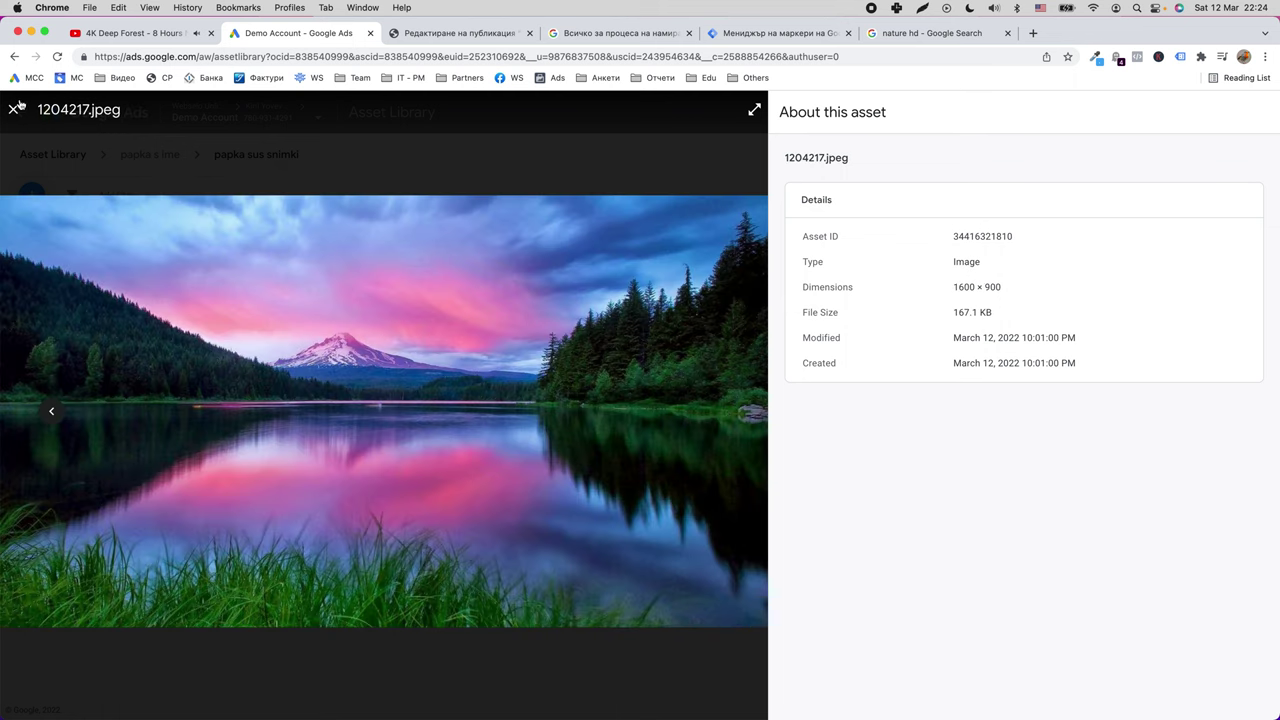
{"action": "left_click", "coordinate": [754, 110]}
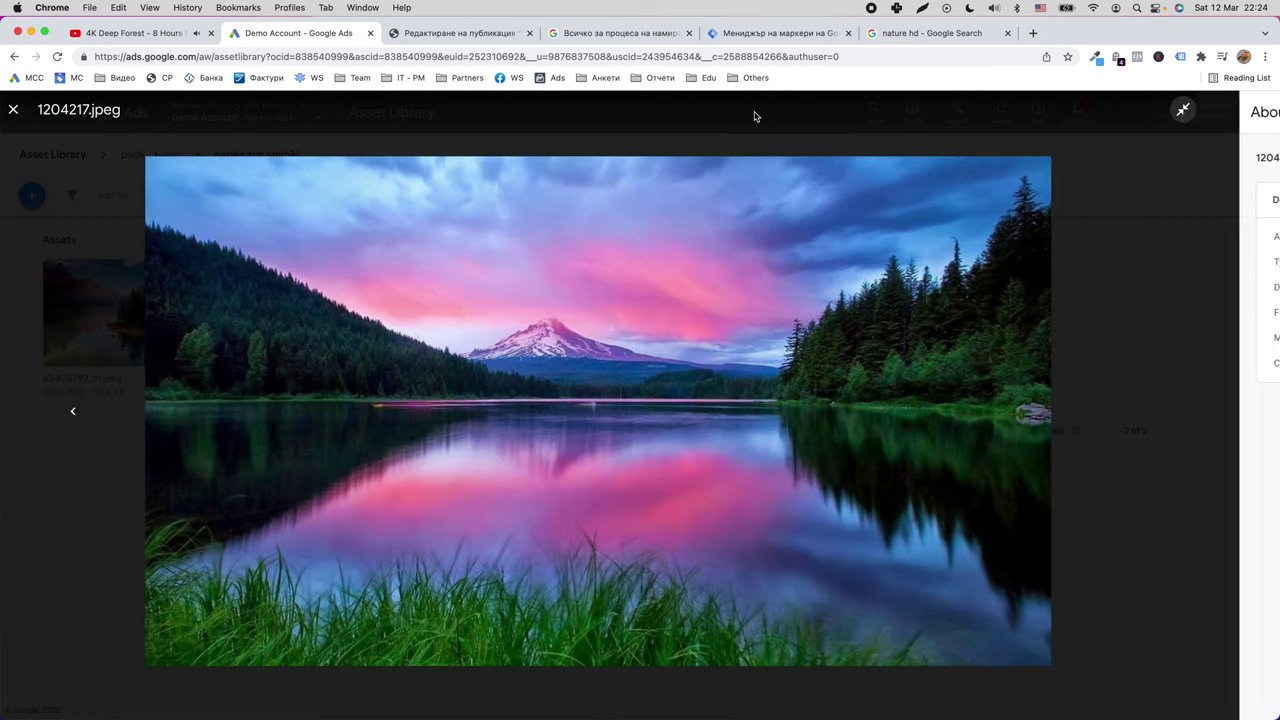
{"action": "left_click", "coordinate": [13, 109]}
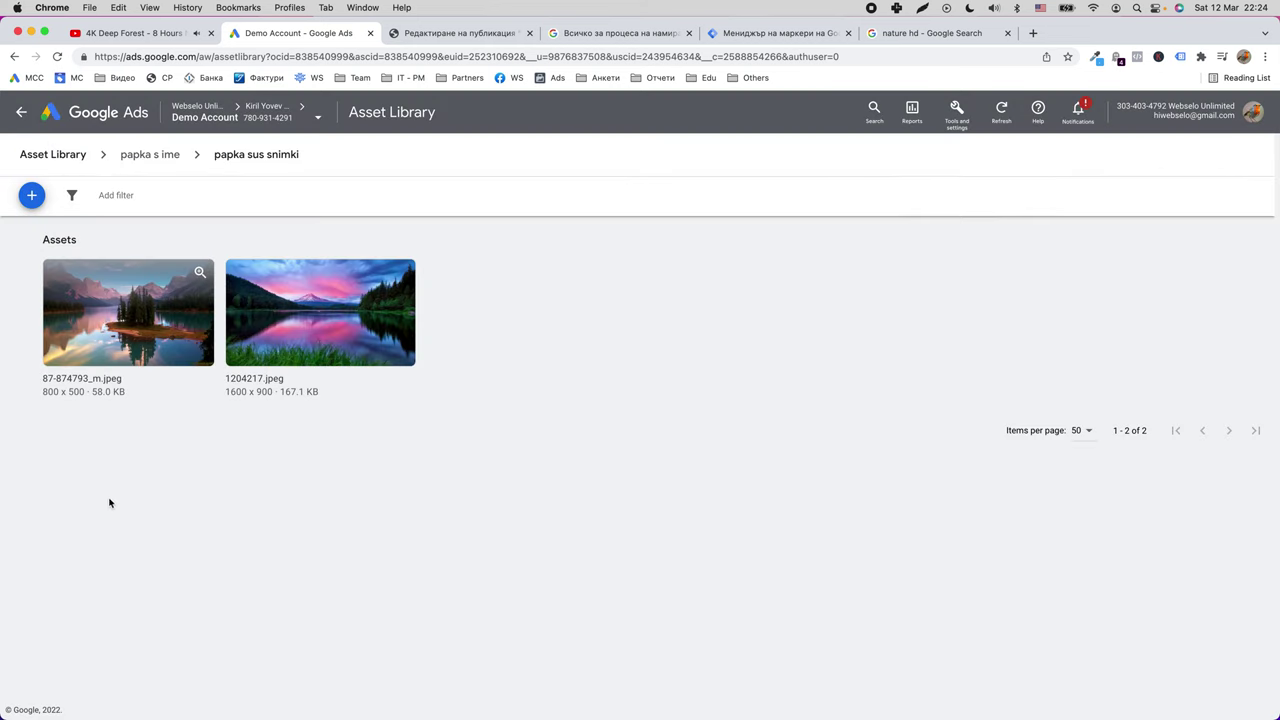
Return to the papka s ime folder, check the options of its papka sus snimki subfolder, and search within that subfolder.
{"action": "left_click", "coordinate": [150, 154]}
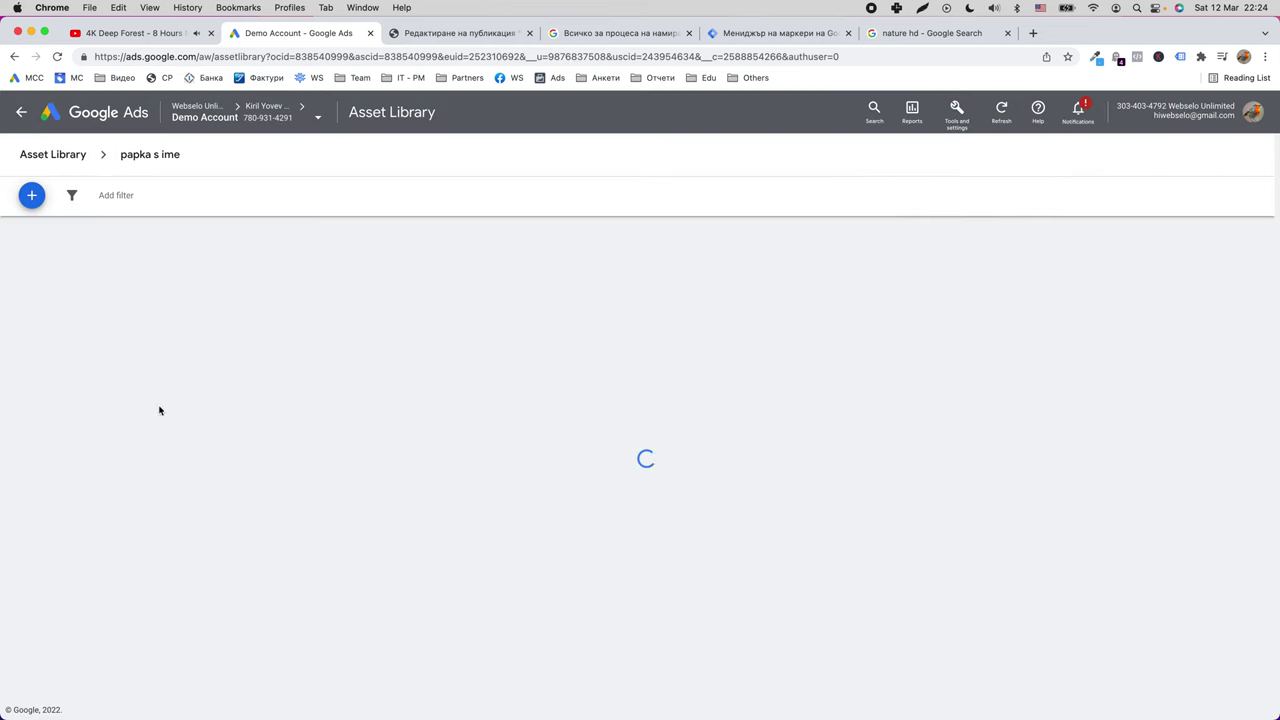
{"action": "right_click", "coordinate": [232, 530]}
{"action": "left_click", "coordinate": [114, 329]}
{"action": "left_click", "coordinate": [160, 156]}
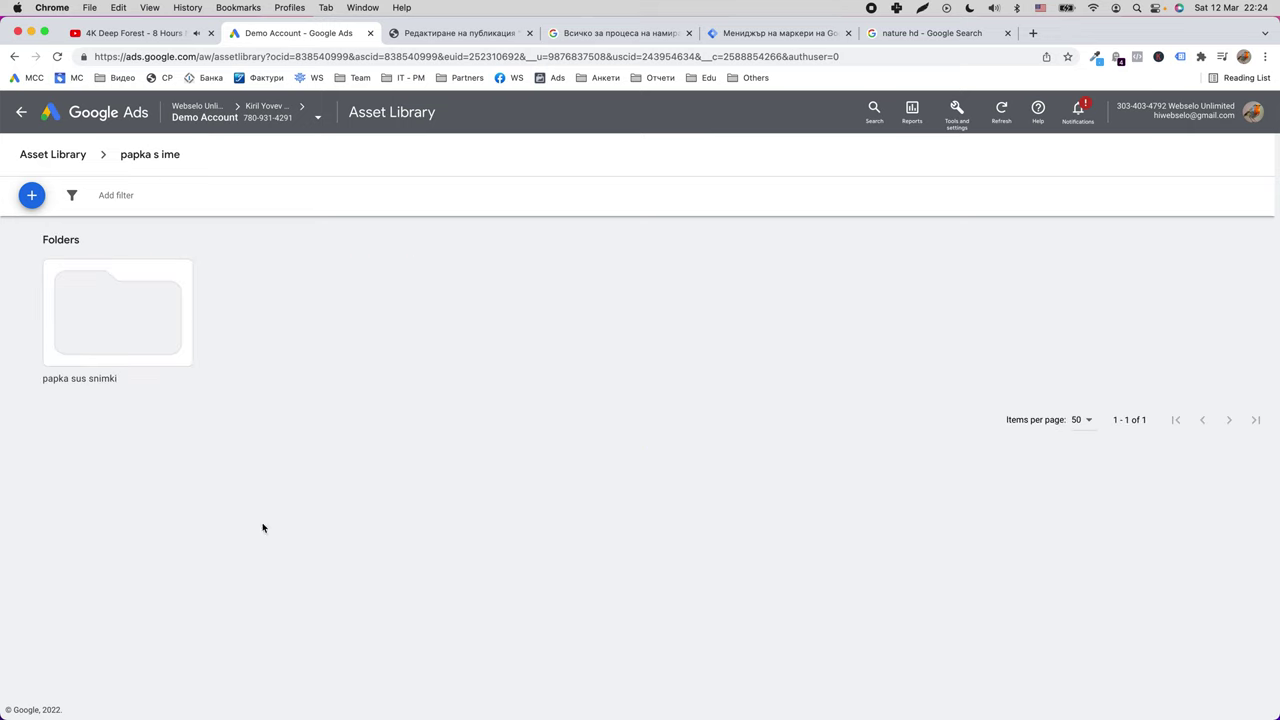
{"action": "mouse_move", "coordinate": [87, 337]}
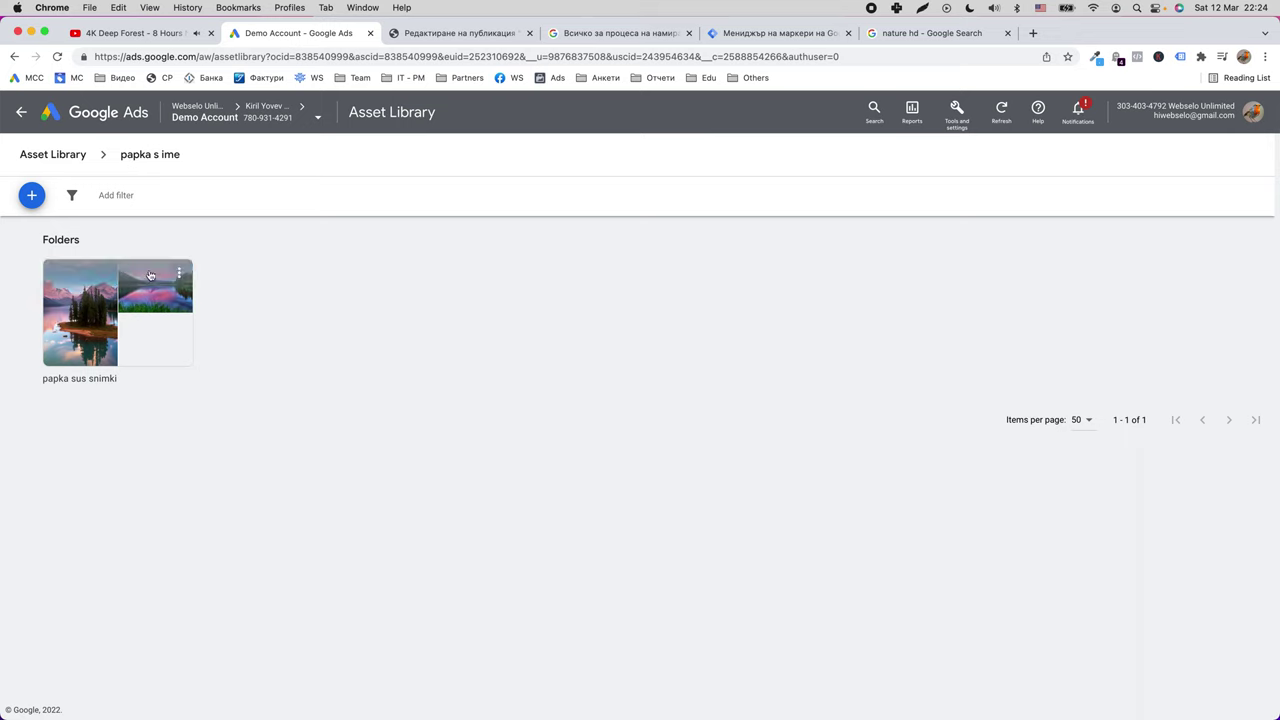
{"action": "left_click", "coordinate": [179, 274]}
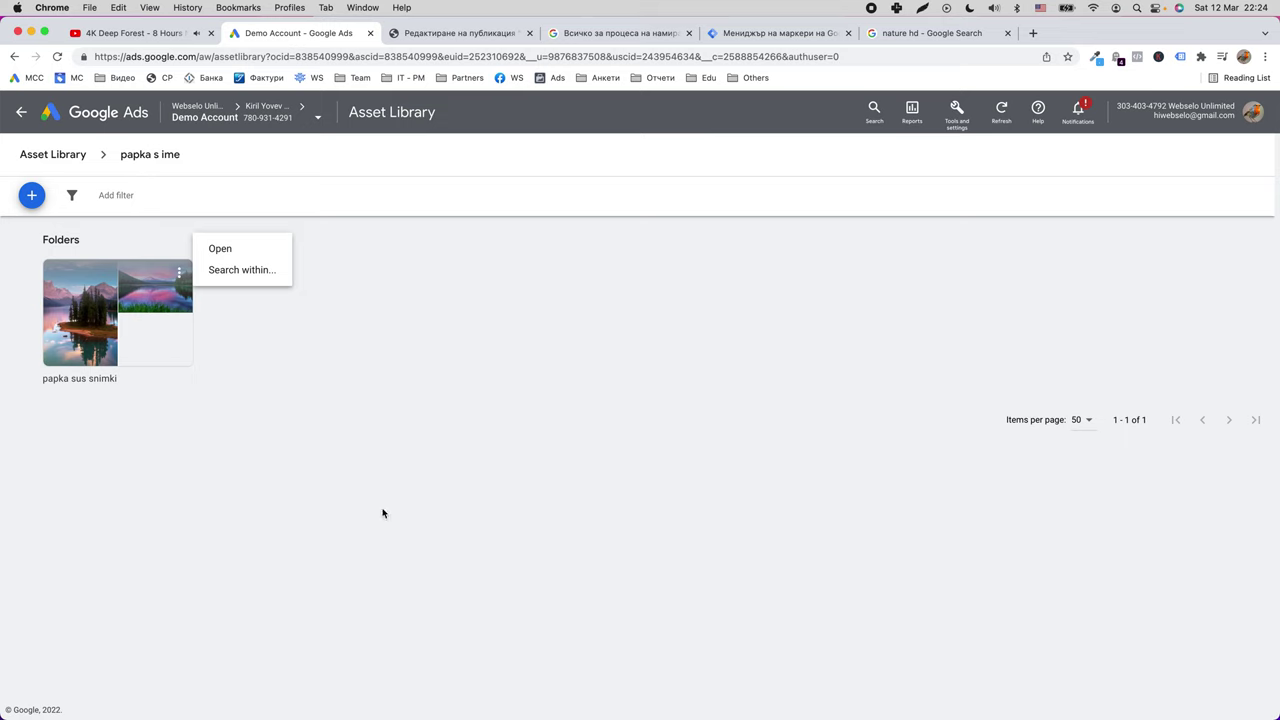
{"action": "left_click", "coordinate": [195, 272]}
{"action": "mouse_move", "coordinate": [182, 277]}
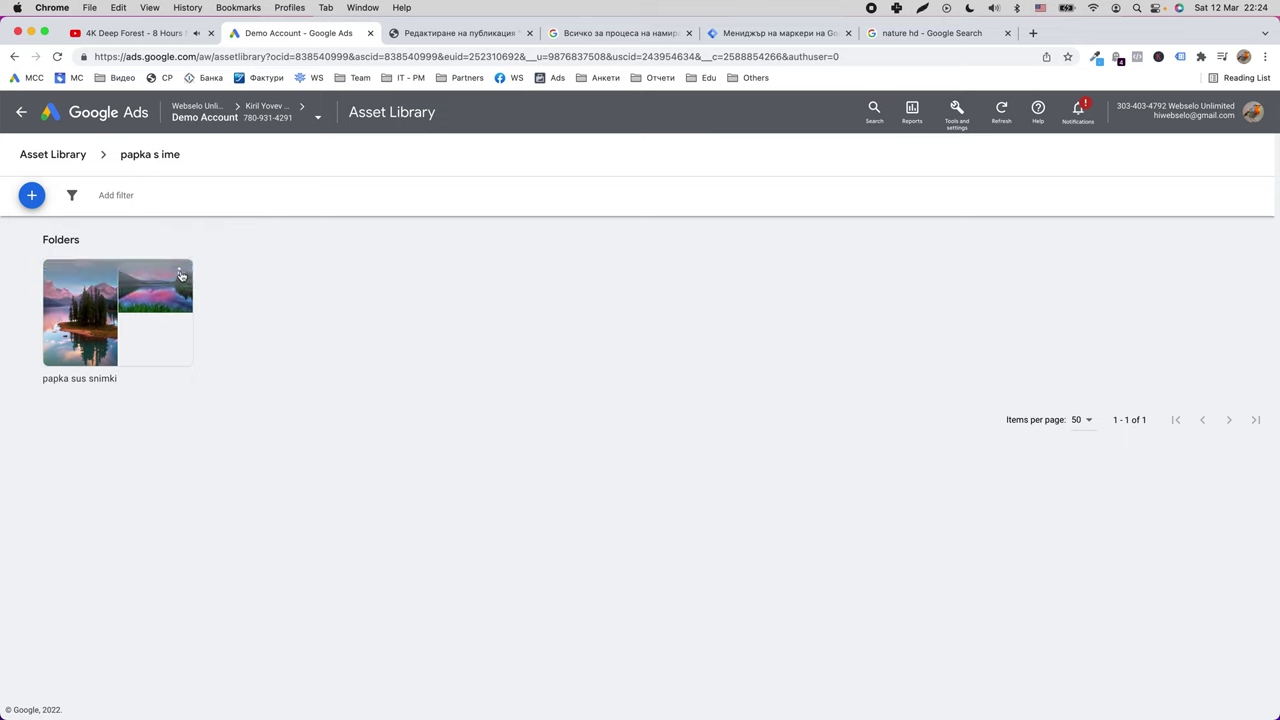
{"action": "left_click", "coordinate": [182, 277]}
{"action": "left_click", "coordinate": [249, 269]}
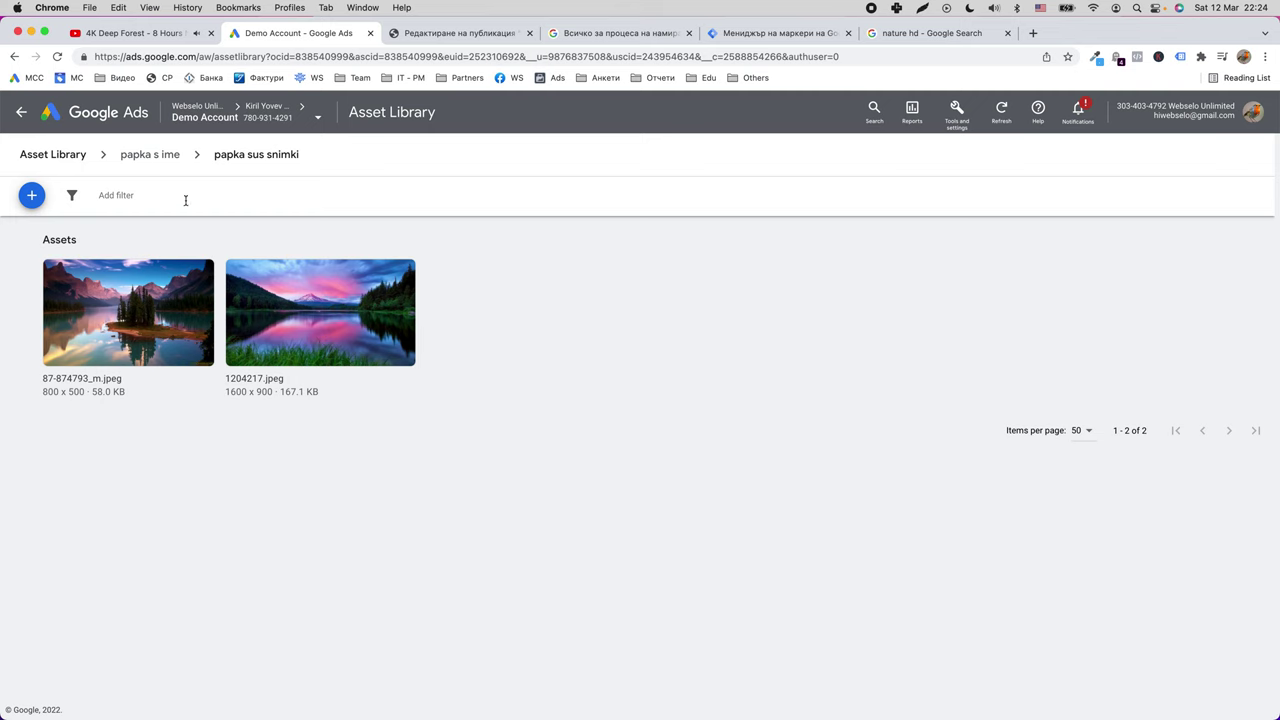
Try a Type filter with the Folder option on the papka sus snimki assets, and discard it.
{"action": "mouse_move", "coordinate": [396, 282]}
{"action": "left_click", "coordinate": [137, 195]}
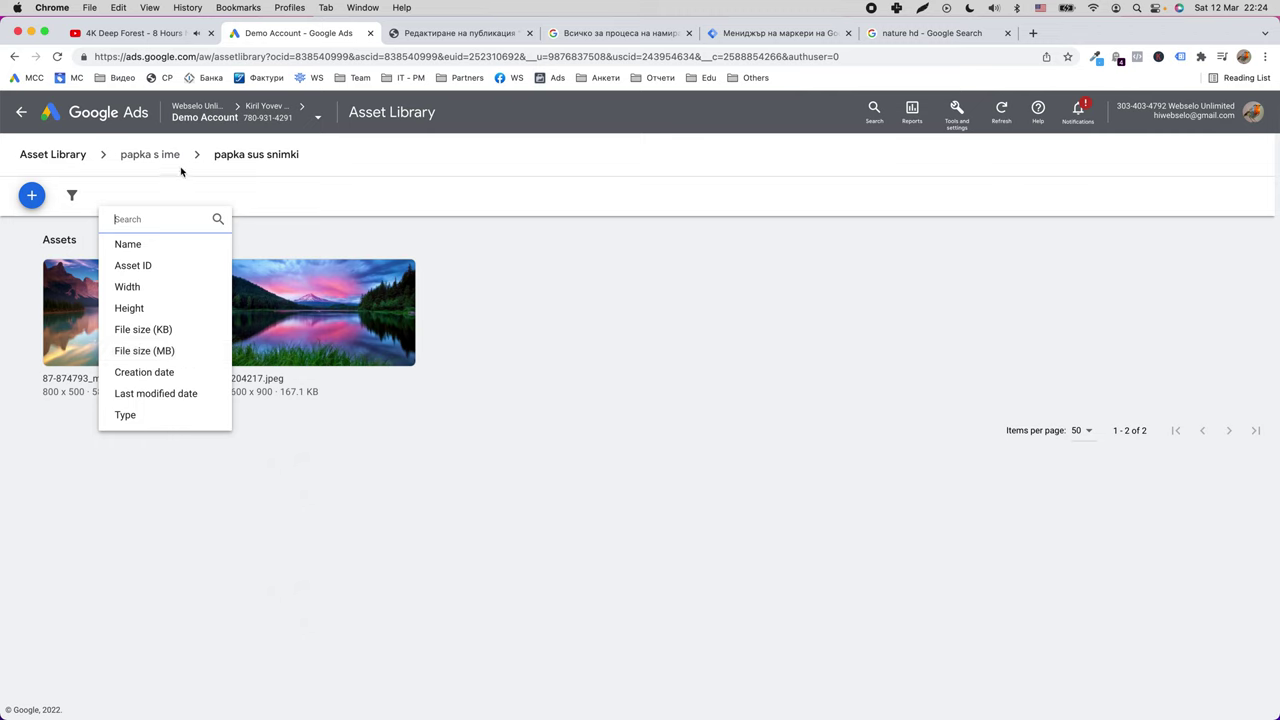
{"action": "left_click", "coordinate": [150, 420]}
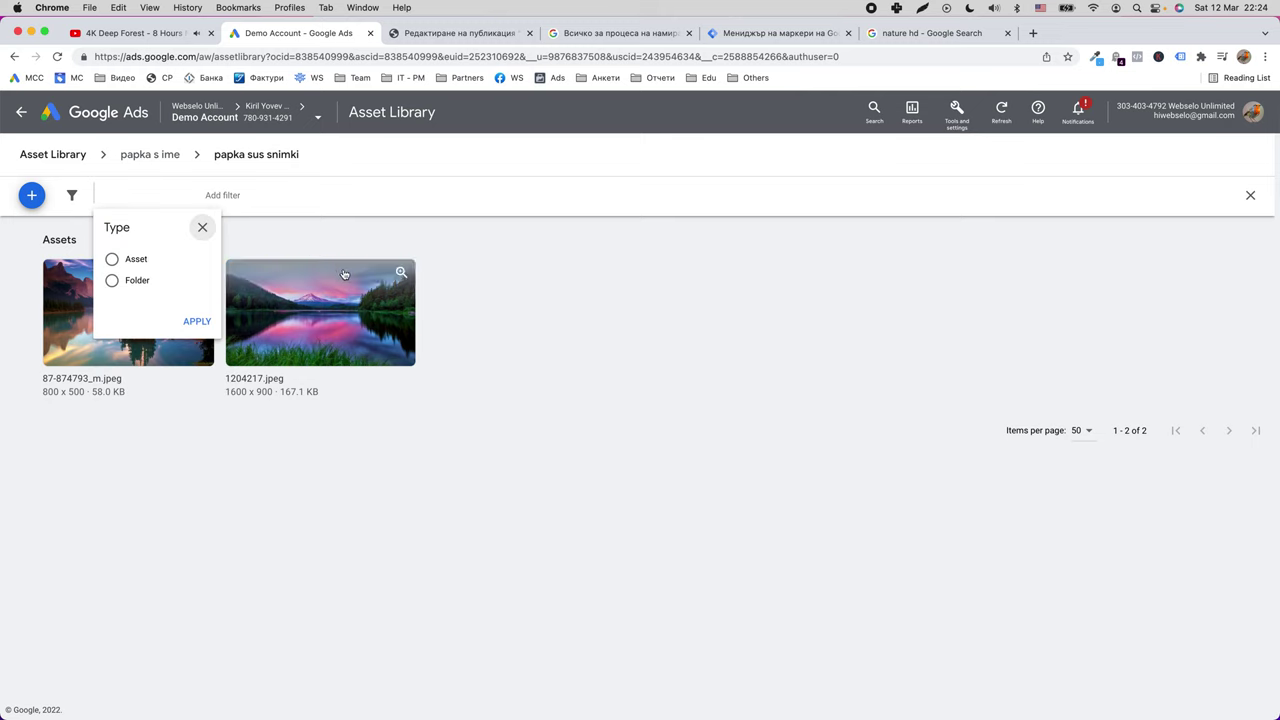
{"action": "left_click", "coordinate": [138, 282]}
{"action": "left_click", "coordinate": [200, 229]}
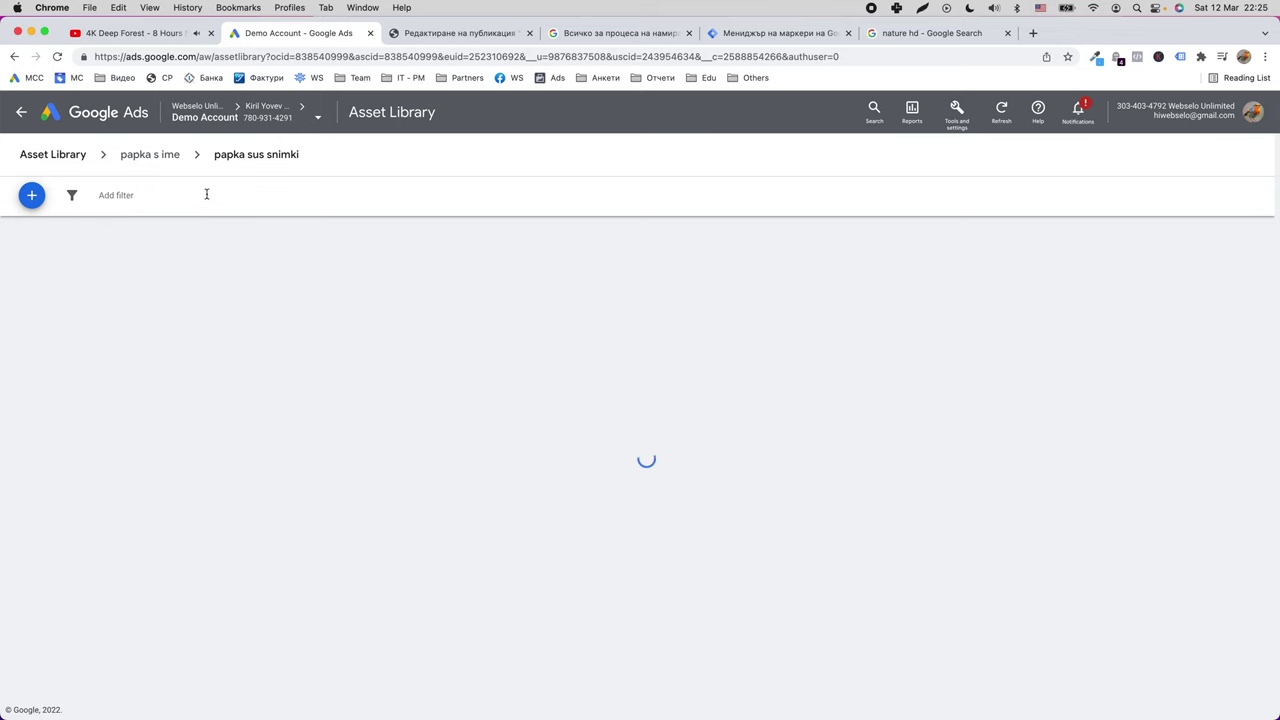
Examine the available filter criteria in papka sus snimki, in papka s ime and at the Asset Library's root.
{"action": "left_click", "coordinate": [207, 194]}
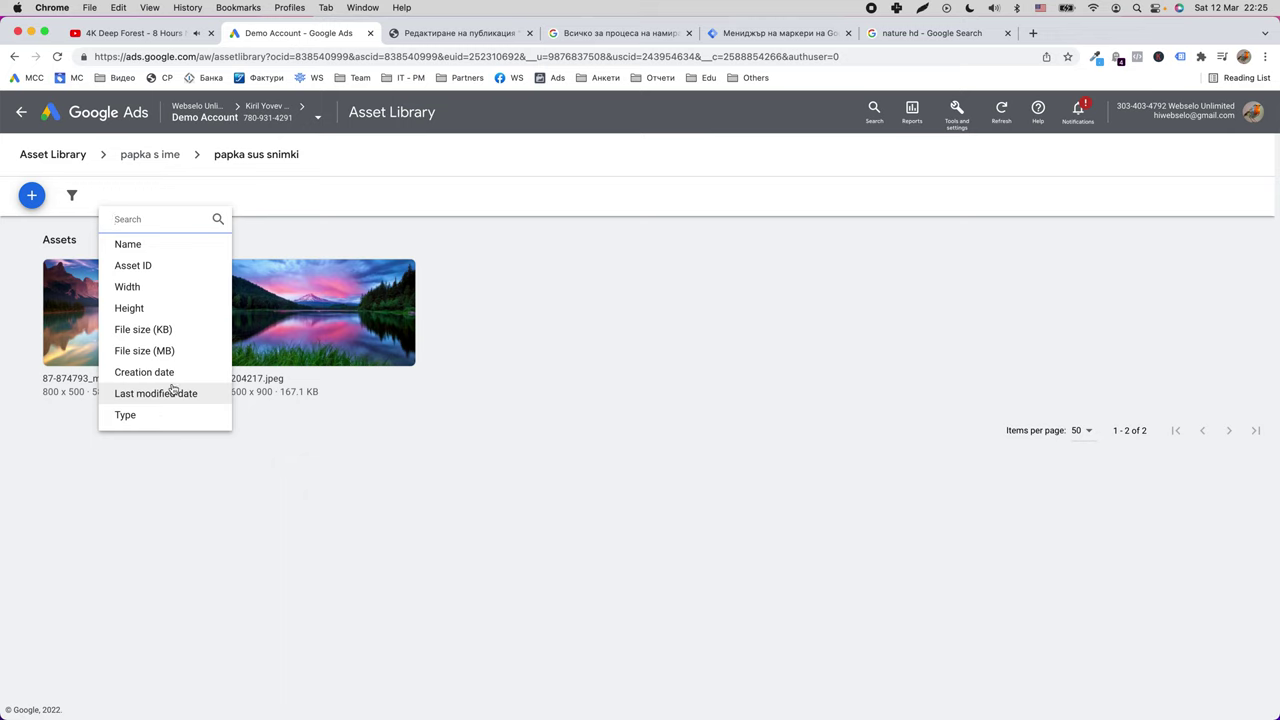
{"action": "key", "text": "Escape"}
{"action": "left_click", "coordinate": [150, 154]}
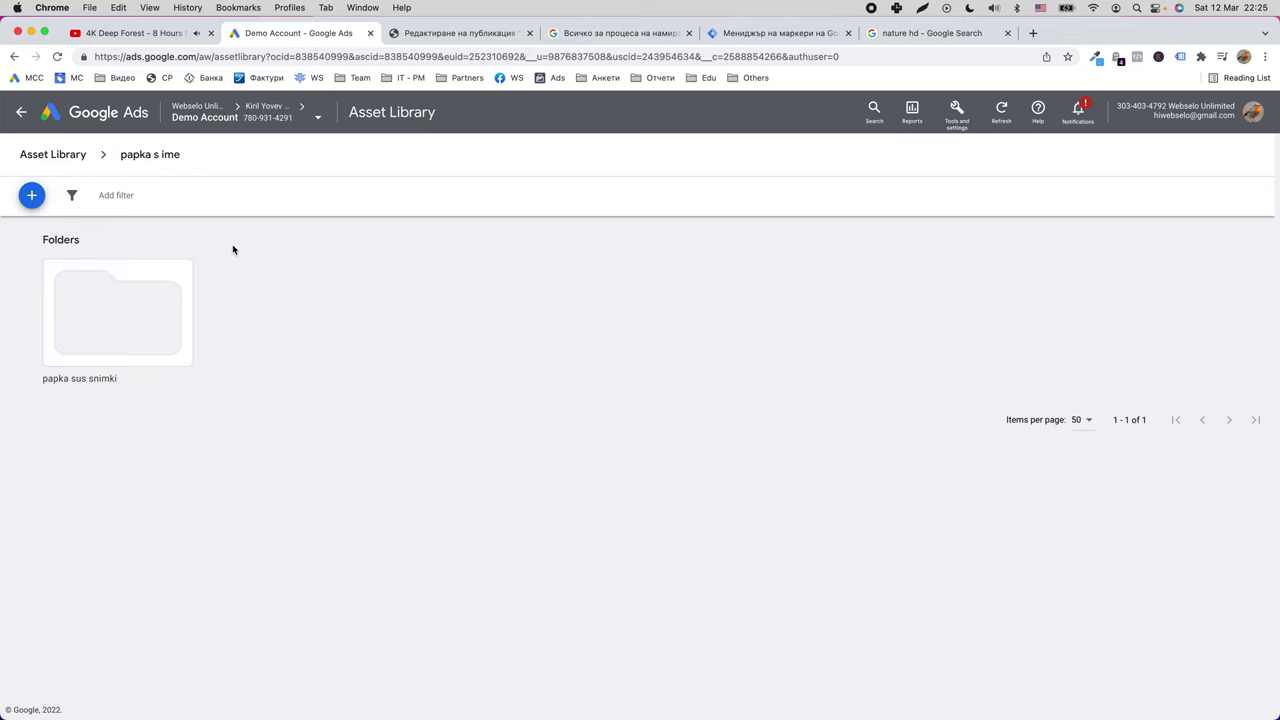
{"action": "left_click", "coordinate": [130, 200]}
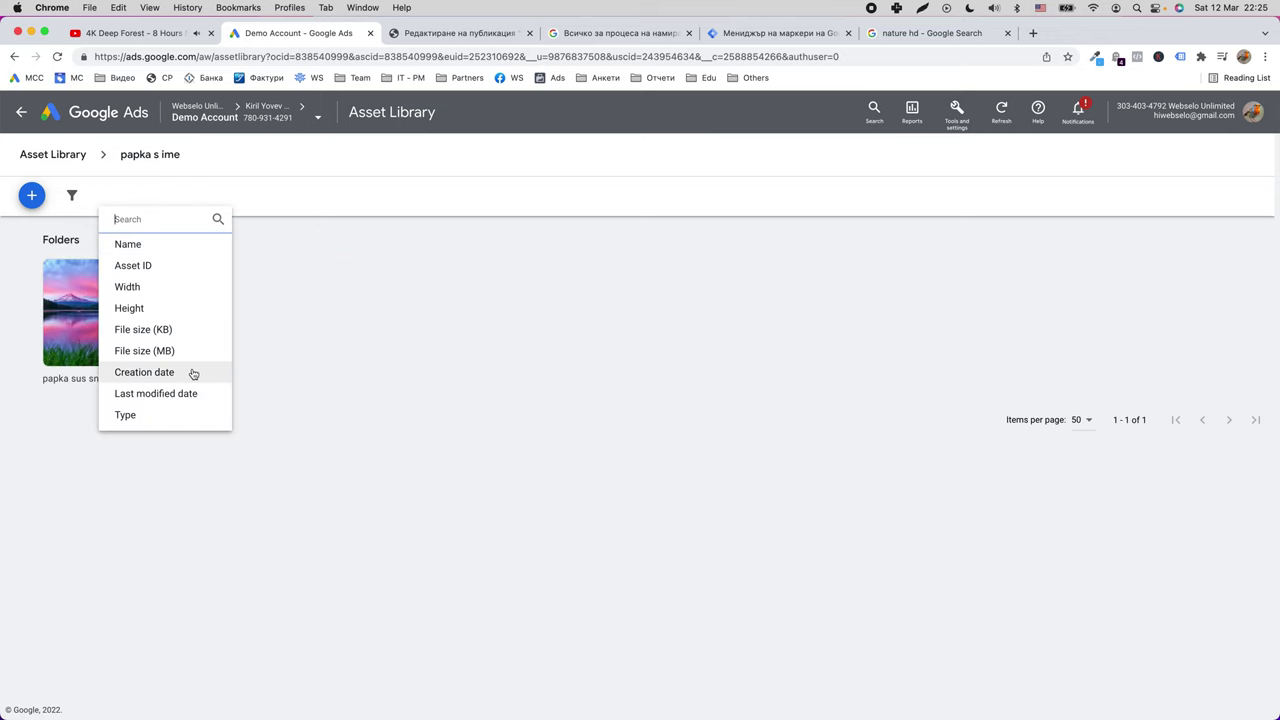
{"action": "left_click", "coordinate": [104, 154]}
{"action": "left_click", "coordinate": [60, 155]}
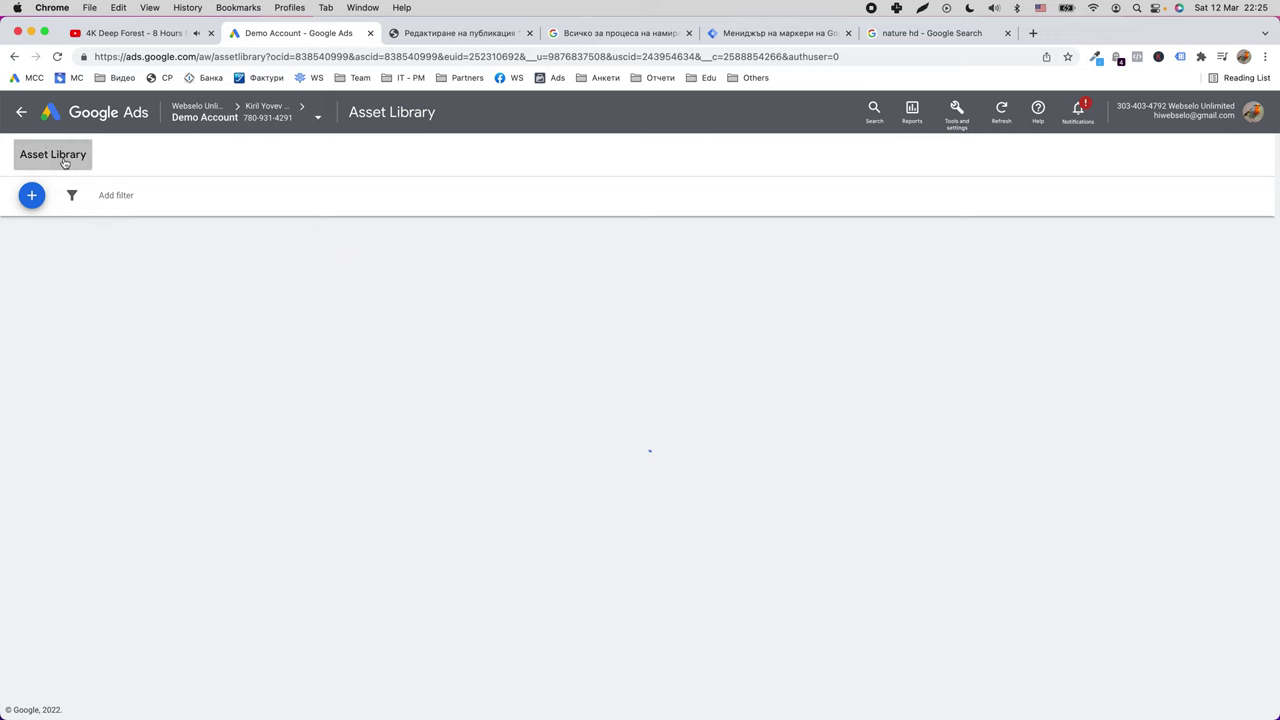
{"action": "left_click", "coordinate": [113, 195]}
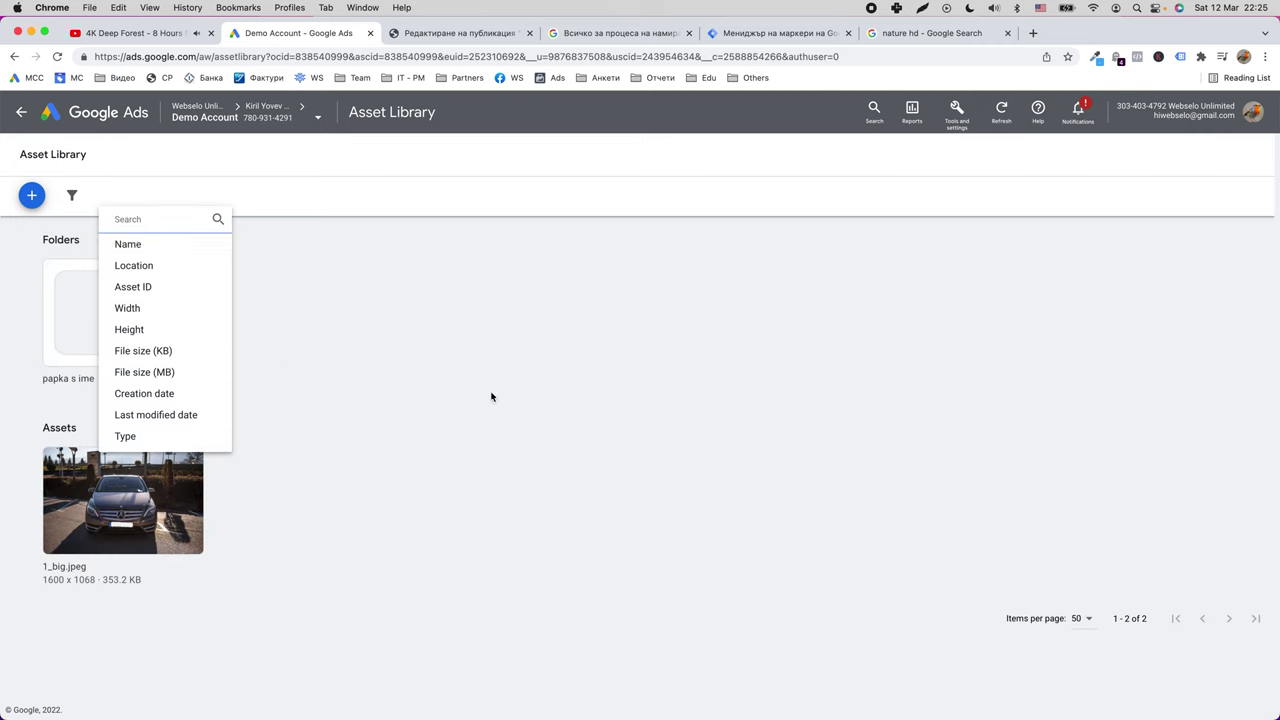
{"action": "left_click", "coordinate": [464, 374]}
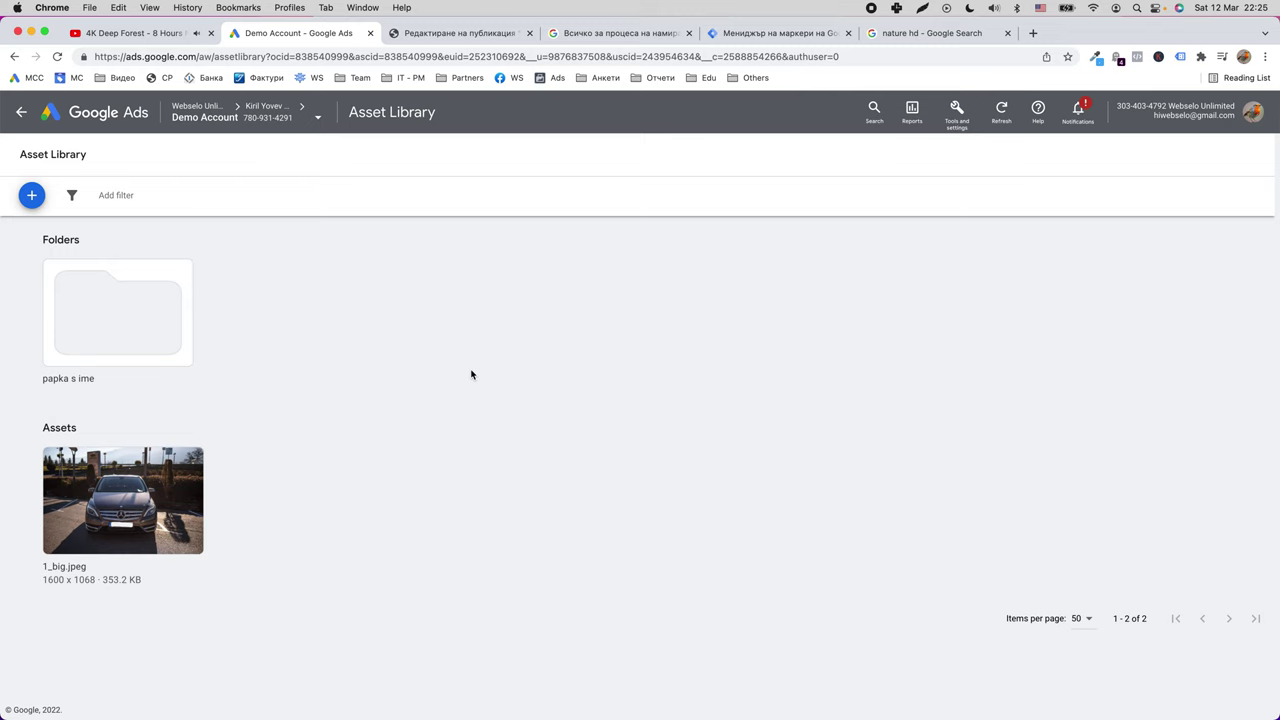
Search Google for "sample video" in a new browser tab.
{"action": "key", "text": "super+t"}
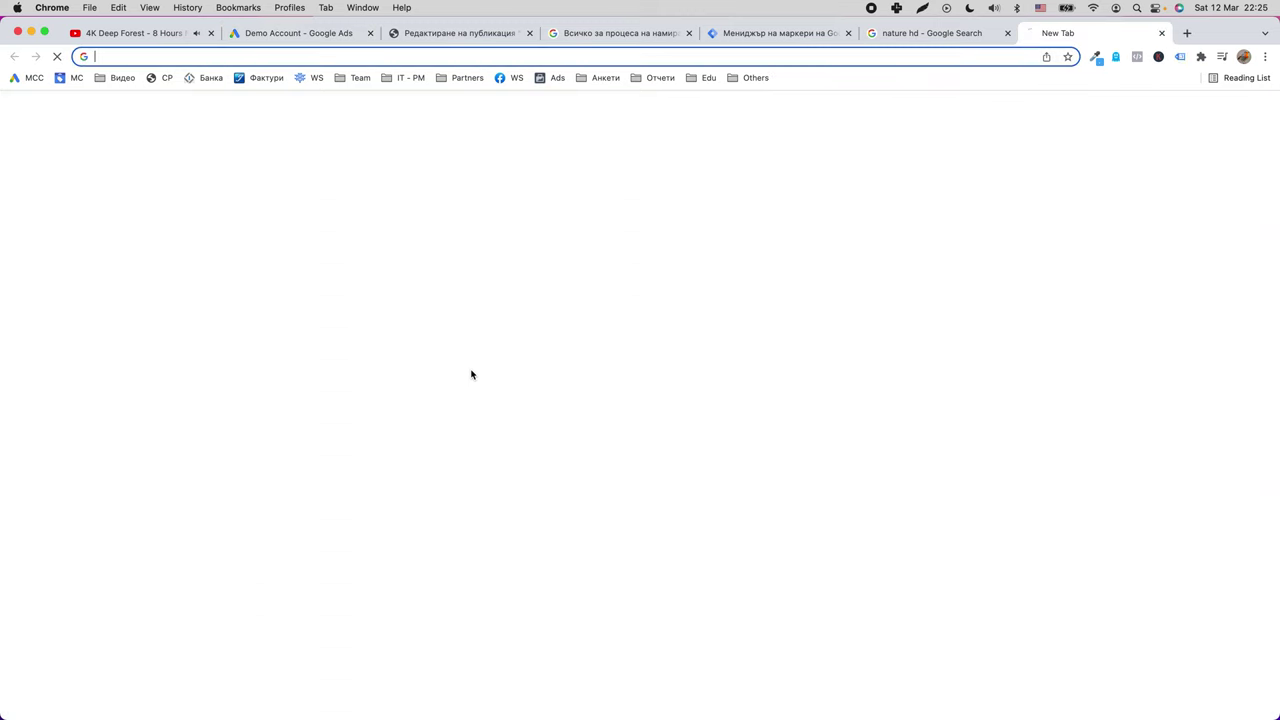
{"action": "type", "text": "sample "}
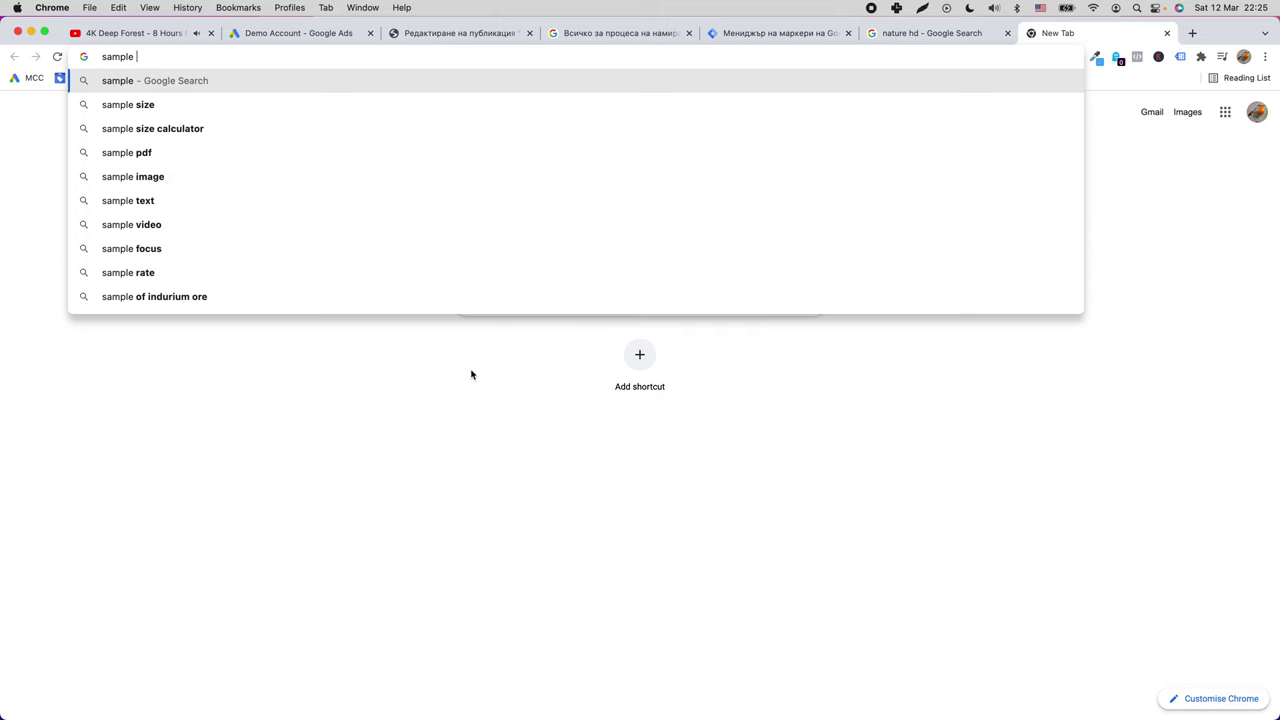
{"action": "type", "text": "video"}
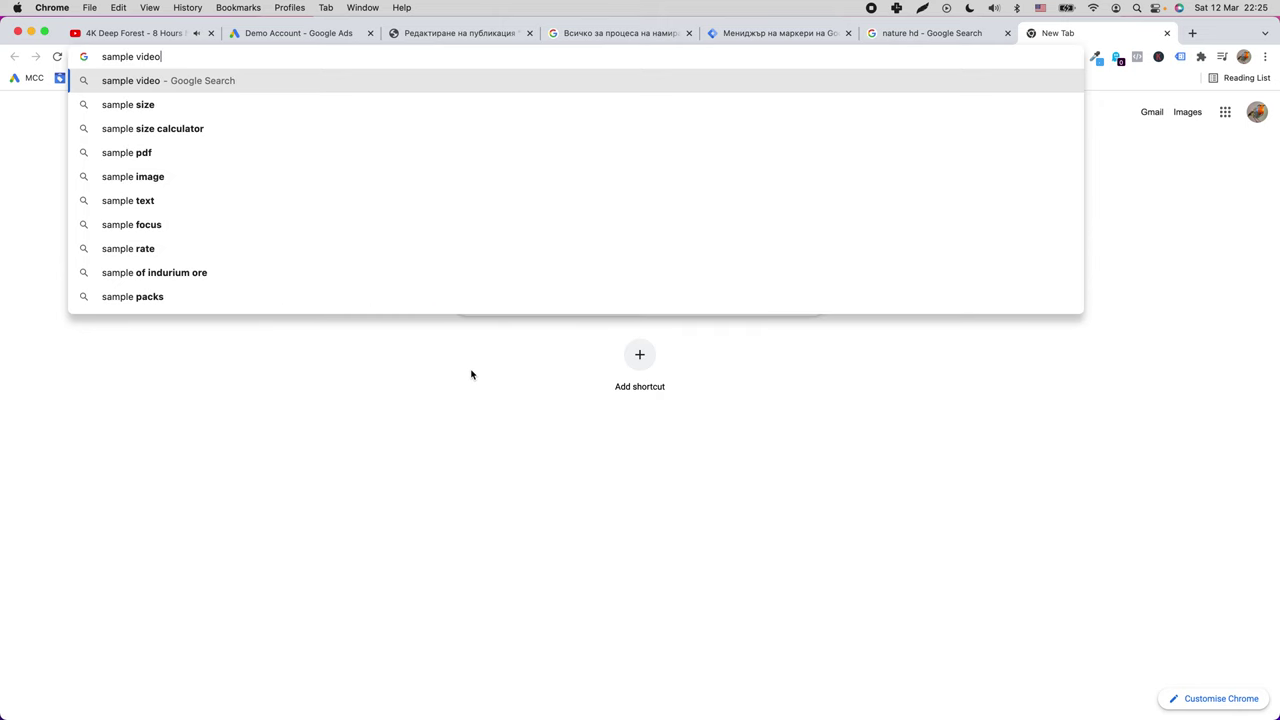
{"action": "key", "text": "Return"}
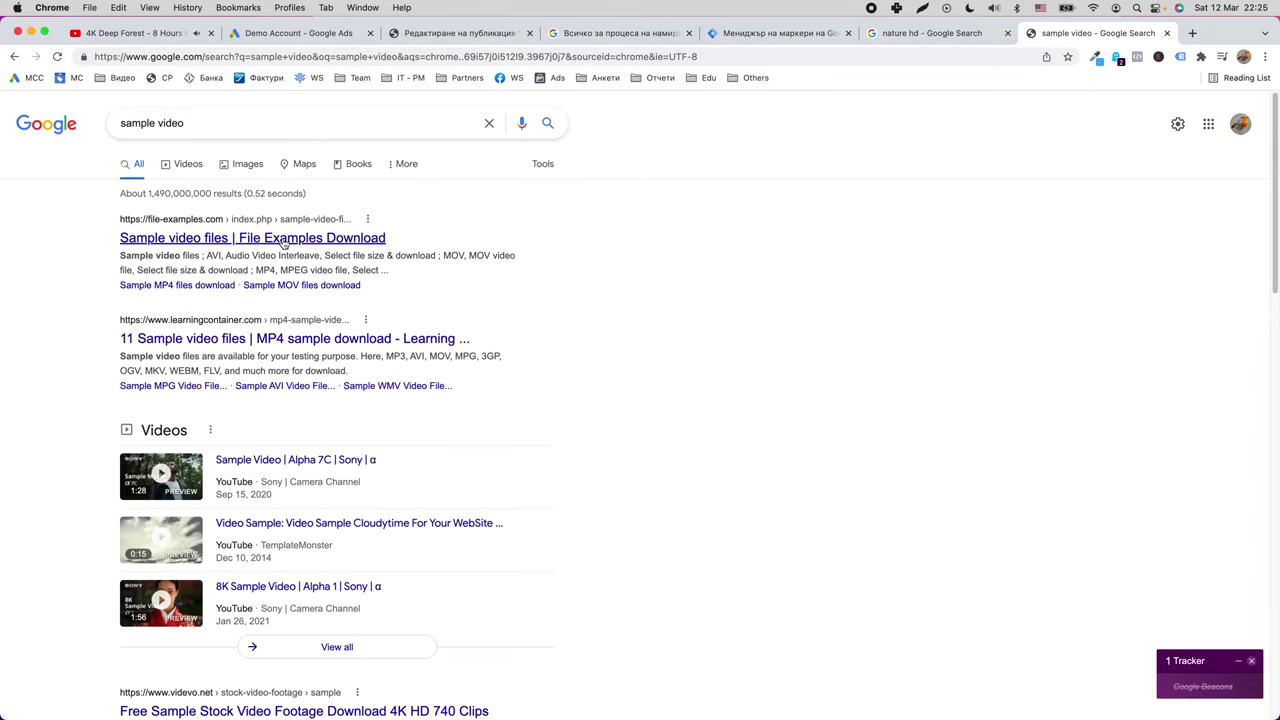
Open the File Examples sample video site from the search results and go to its MP4 file downloads.
{"action": "left_click", "coordinate": [252, 238]}
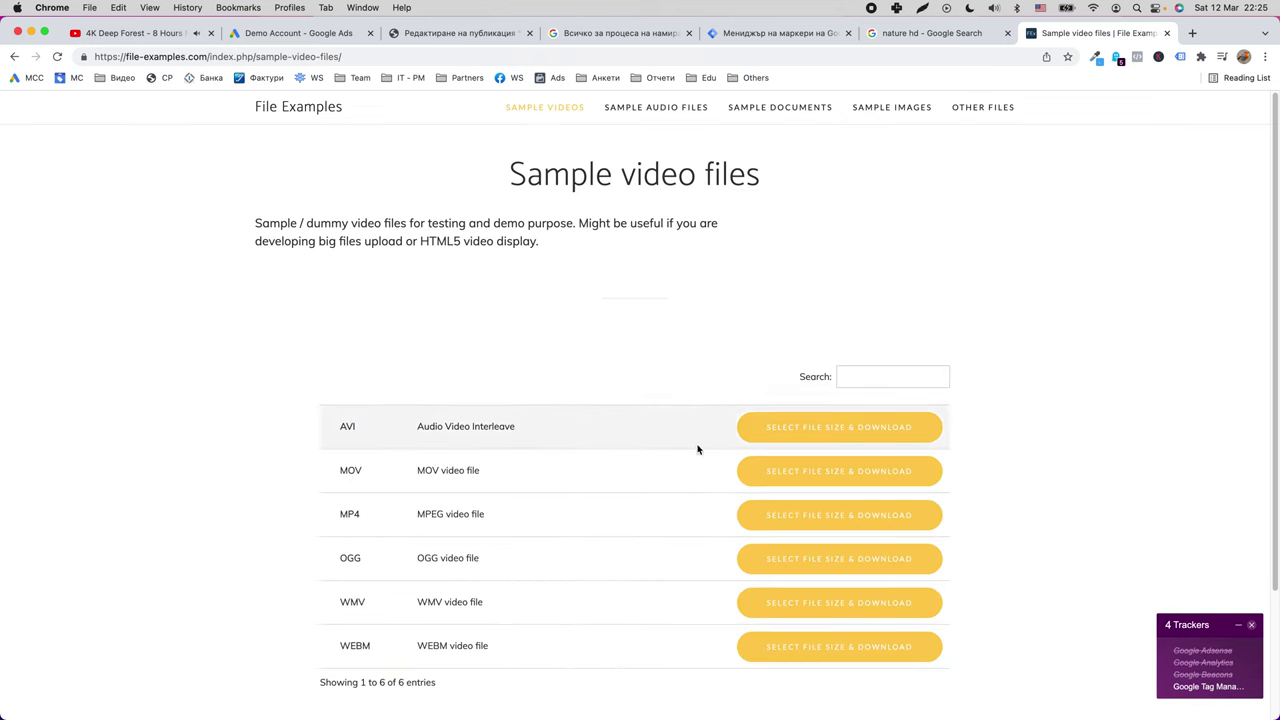
{"action": "scroll", "coordinate": [725, 453], "scroll_direction": "down", "scroll_amount": 1}
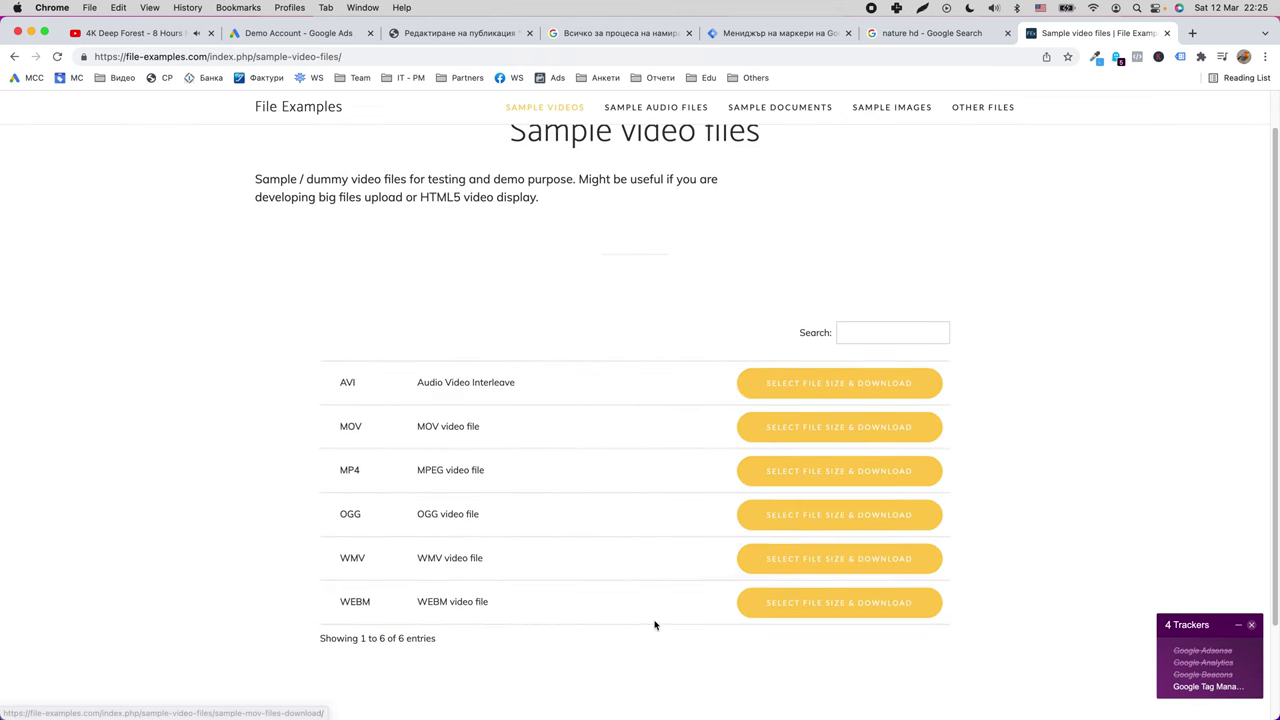
{"action": "left_click", "coordinate": [840, 474]}
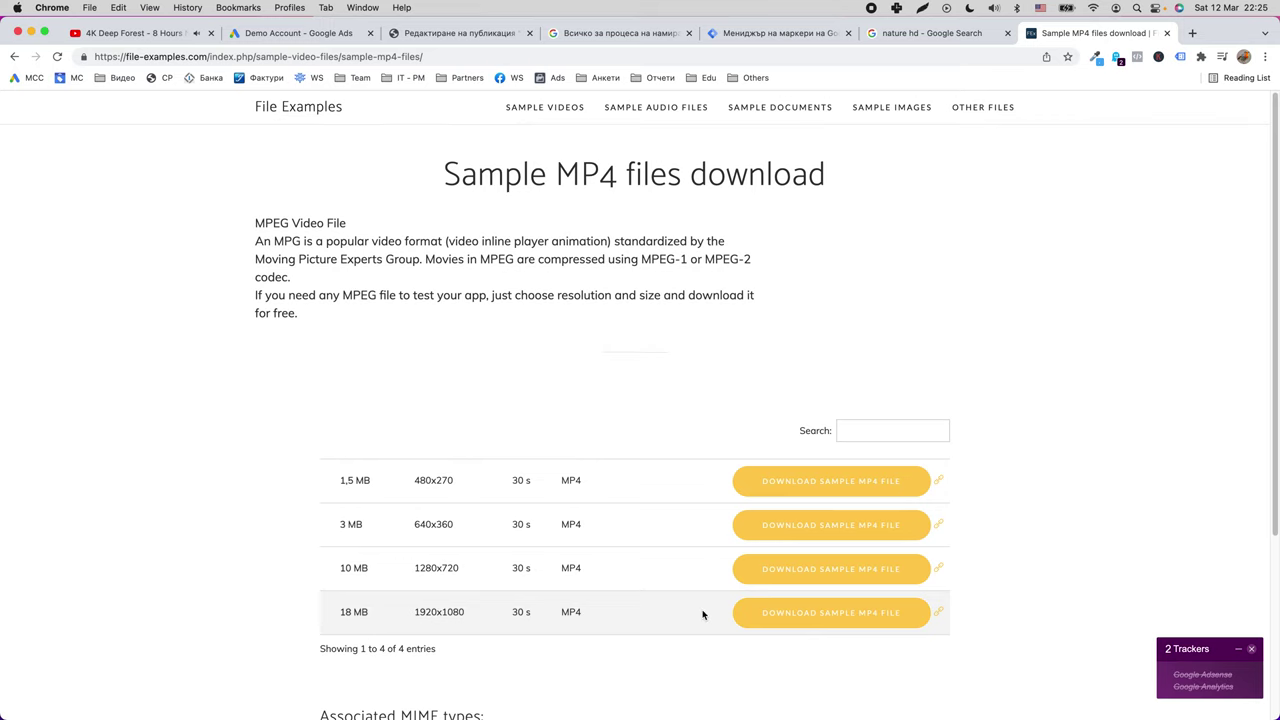
Try to download the 18 MB, 1920x1080 sample MP4 file and return to the list of MP4 files.
{"action": "left_click", "coordinate": [846, 614]}
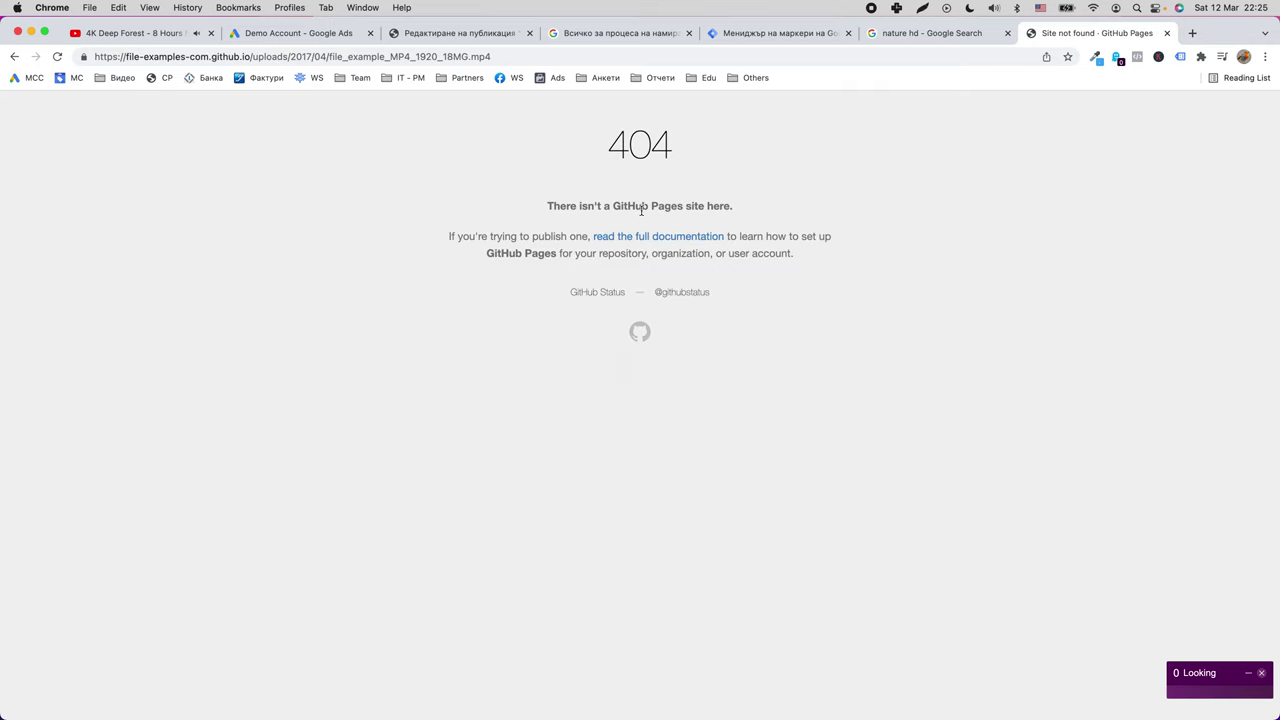
{"action": "key", "text": "super+bracketleft"}
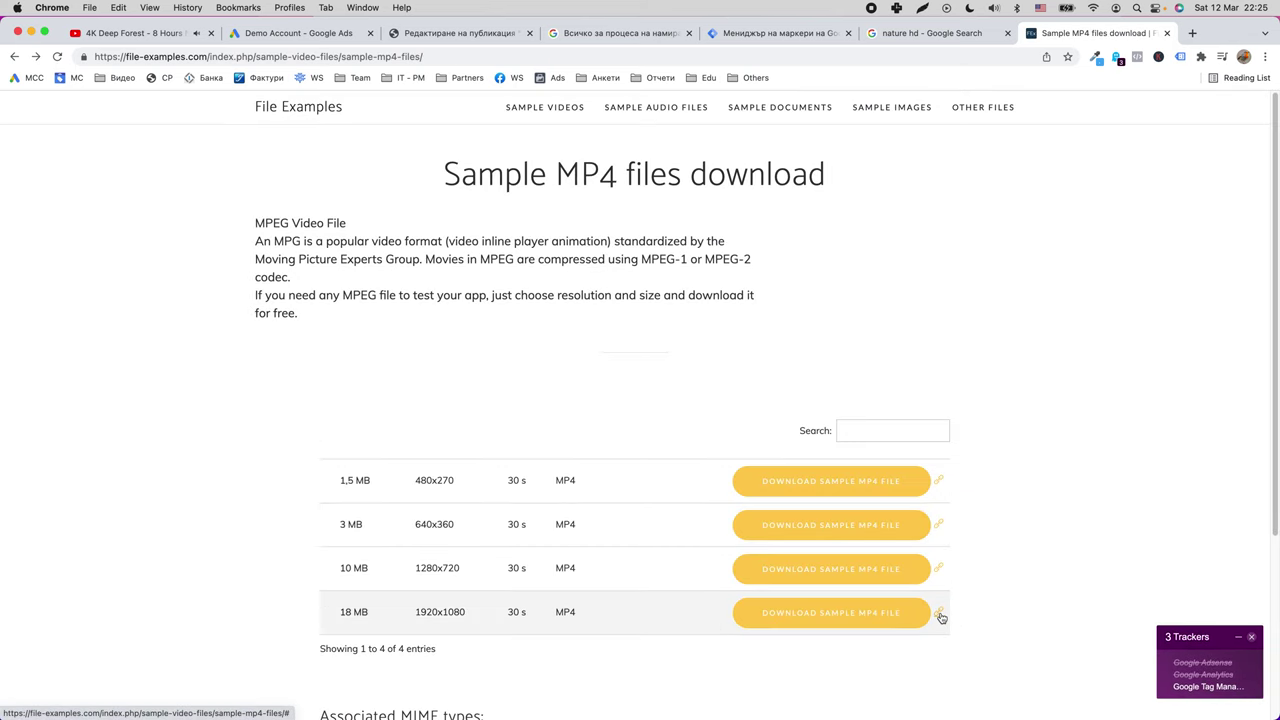
{"action": "right_click", "coordinate": [805, 615]}
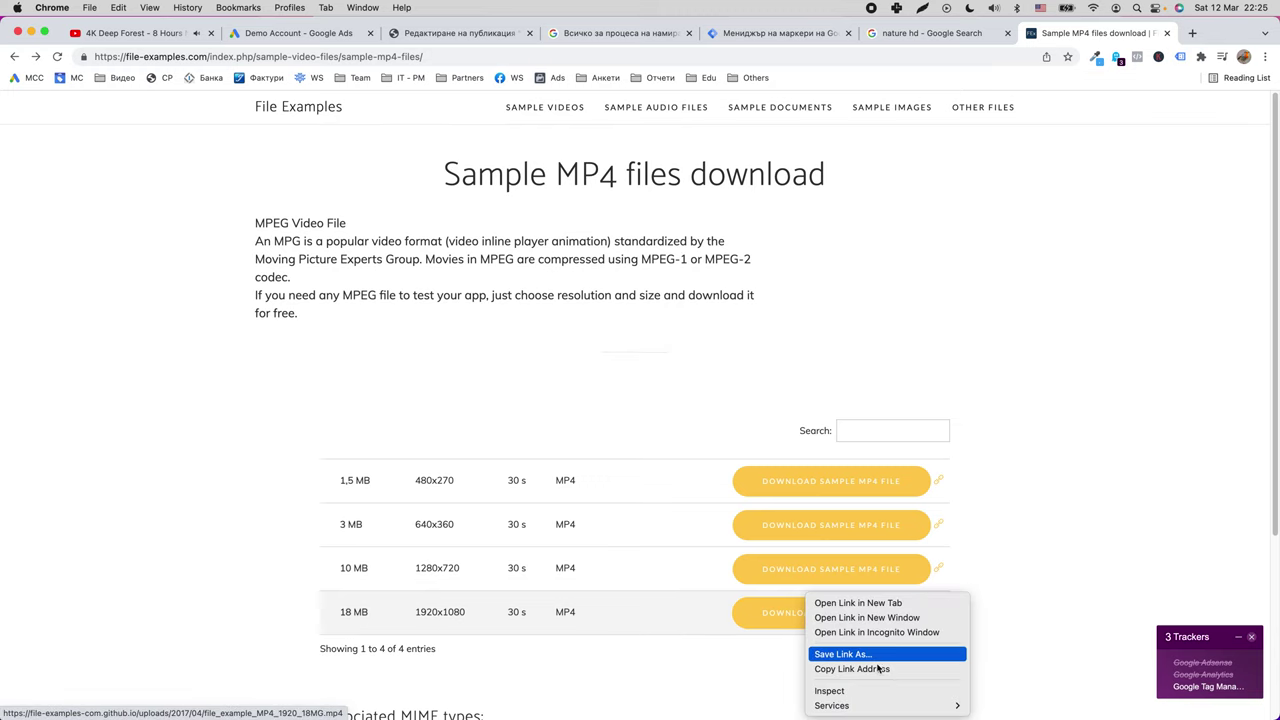
{"action": "left_click", "coordinate": [808, 614]}
{"action": "left_click", "coordinate": [808, 614]}
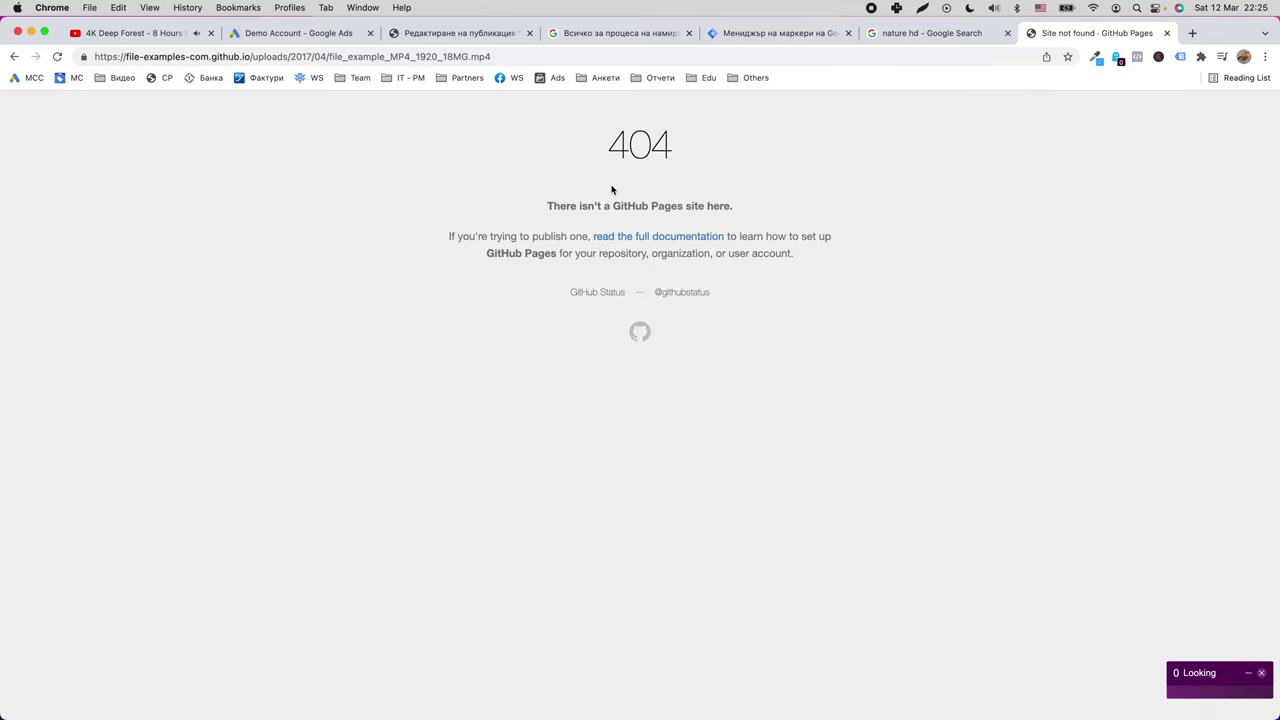
{"action": "key", "text": "super+Left"}
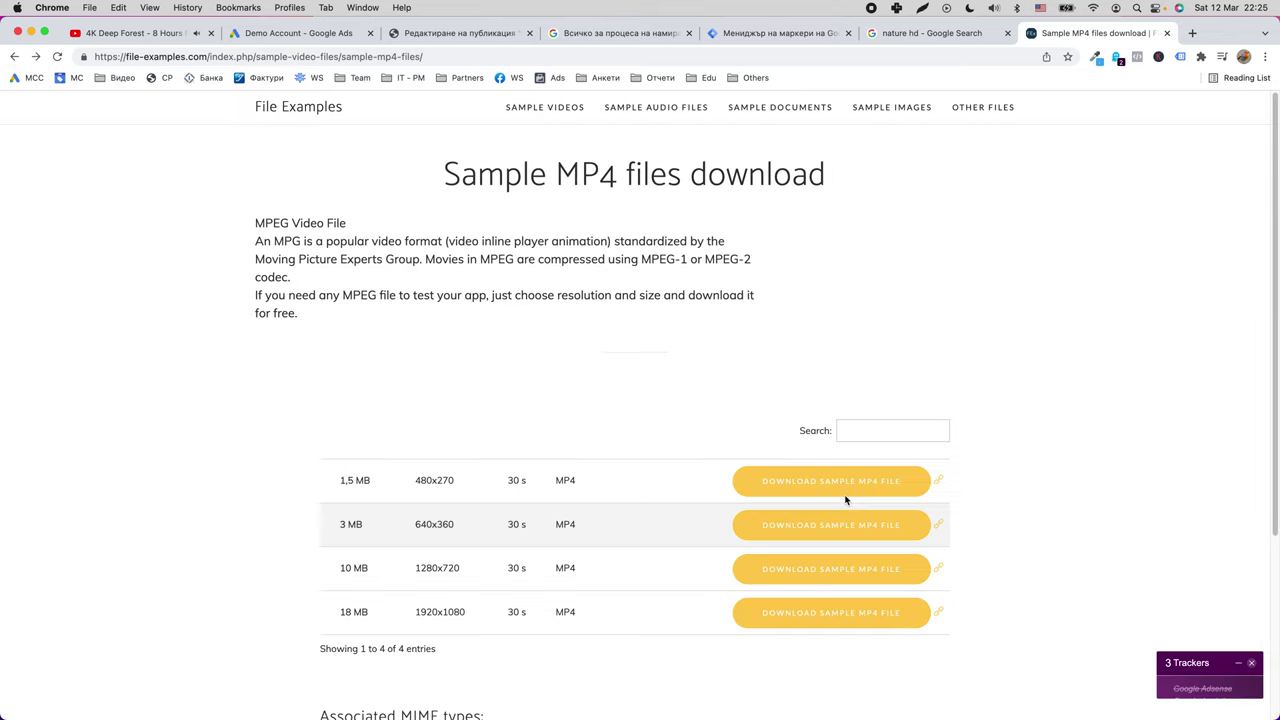
Try to download the 1,5 MB, 480x270 sample MP4 file by saving its link to the Downloads folder.
{"action": "left_click", "coordinate": [794, 482]}
{"action": "key", "text": "super+Left"}
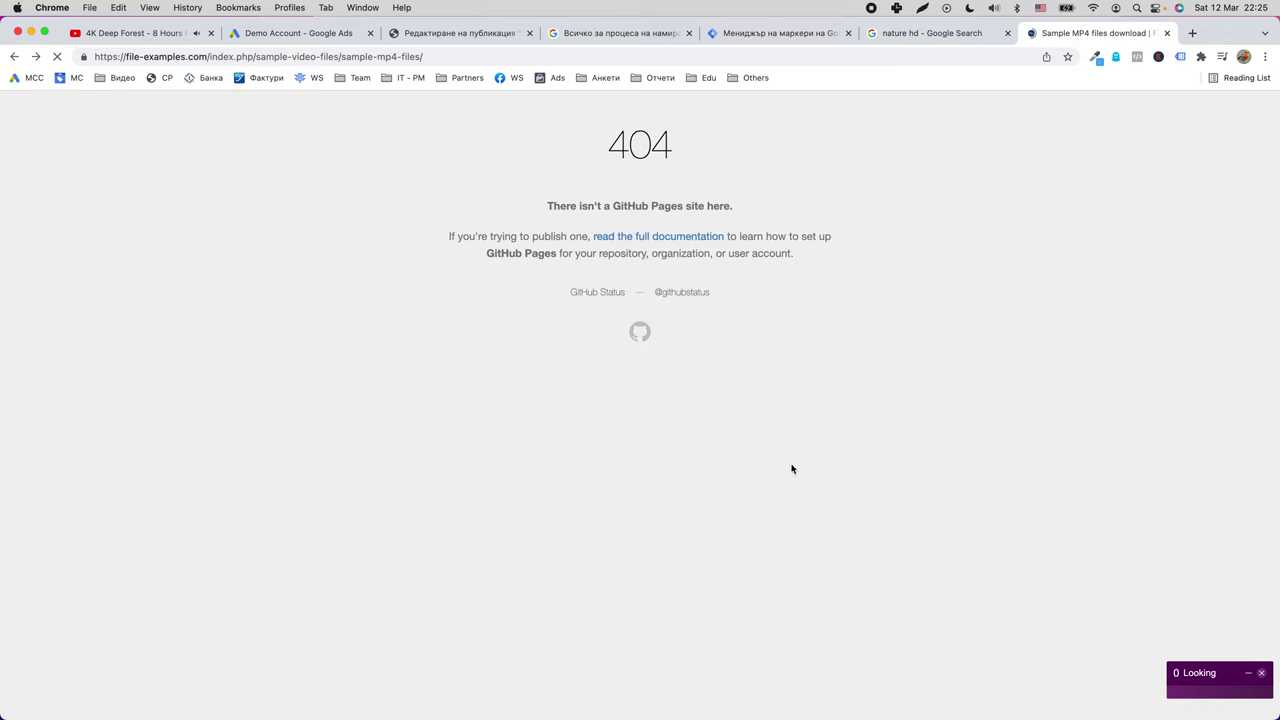
{"action": "right_click", "coordinate": [827, 485]}
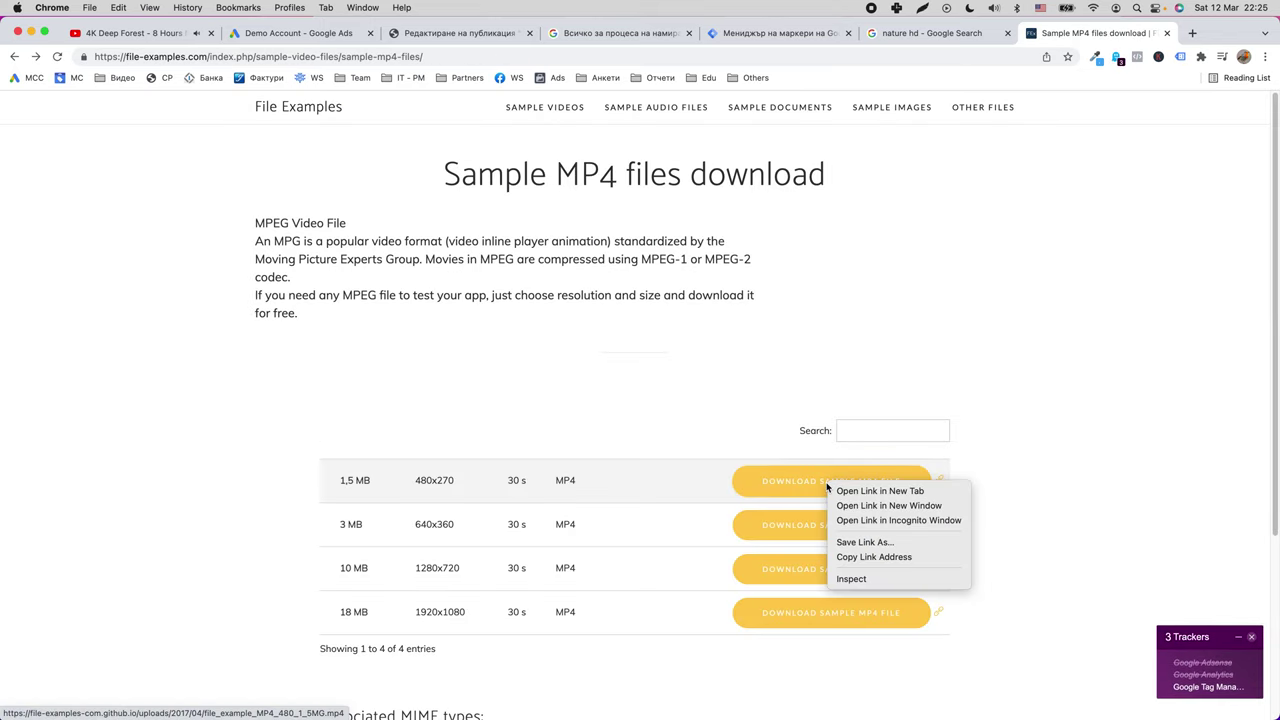
{"action": "left_click", "coordinate": [888, 545]}
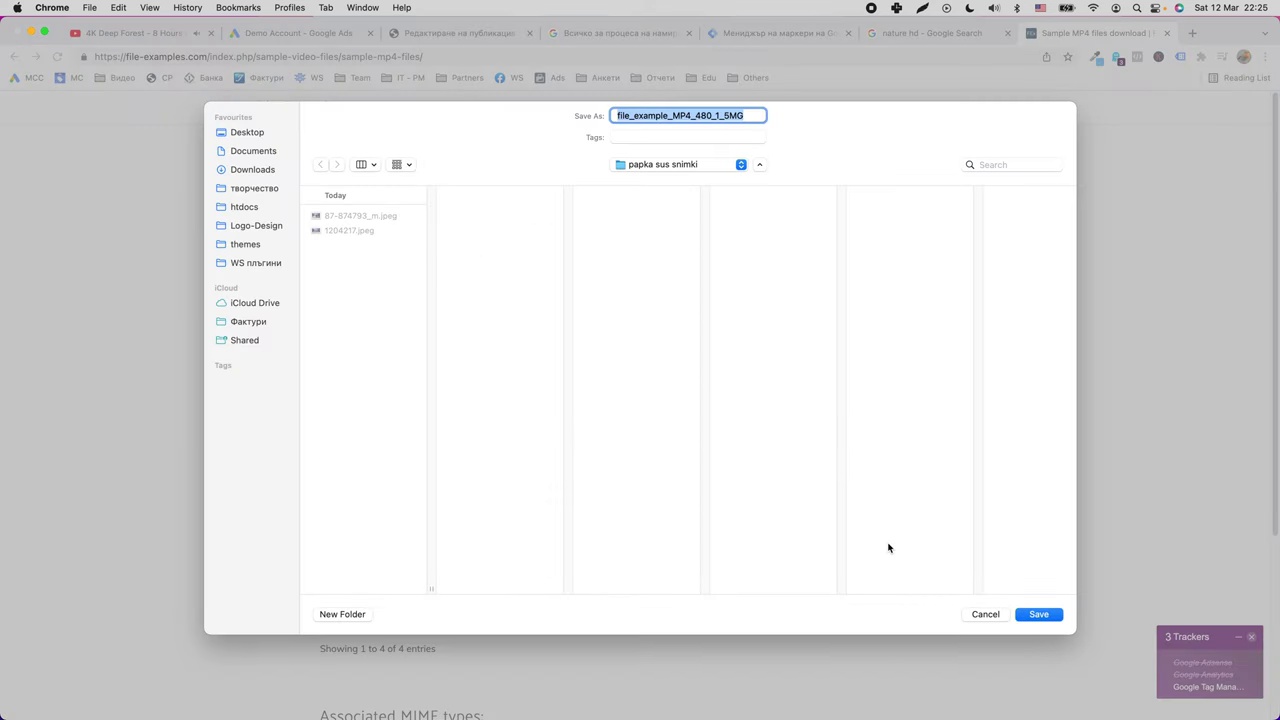
{"action": "left_click", "coordinate": [272, 155]}
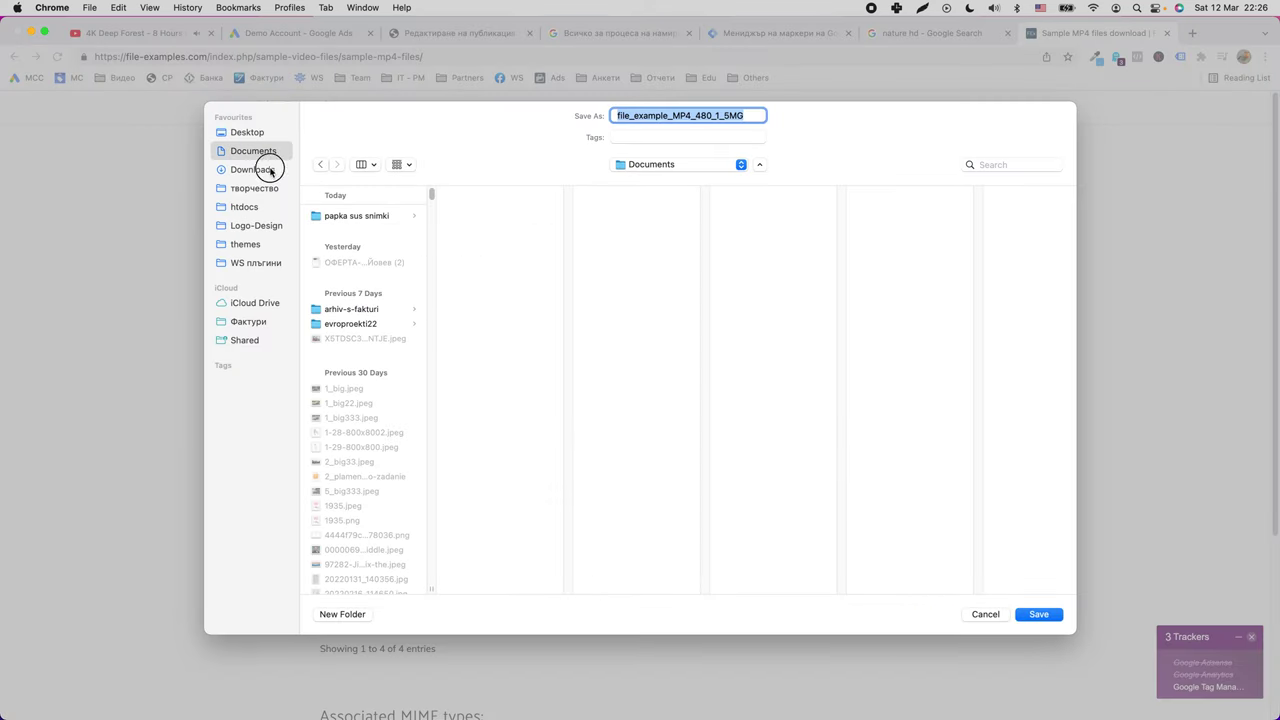
{"action": "left_click", "coordinate": [262, 169]}
{"action": "left_click", "coordinate": [1039, 615]}
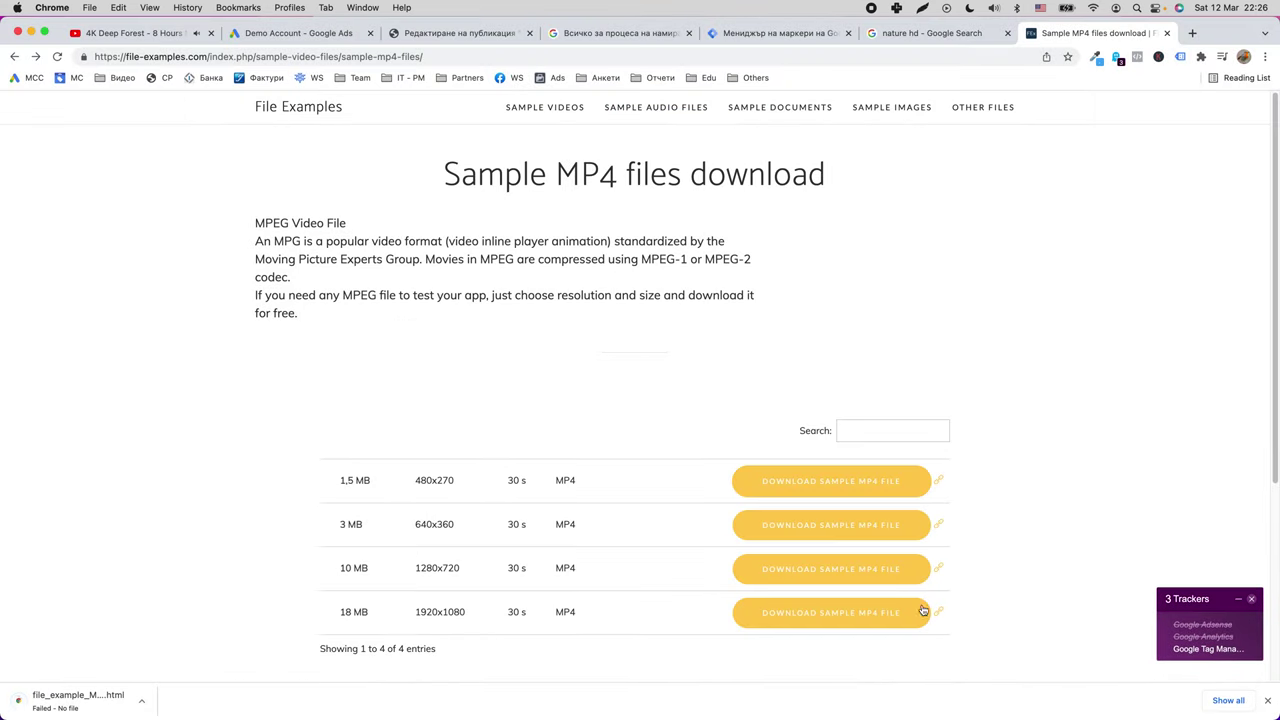
Return to the Google results for sample video and open the Learning Container page with 11 sample video files.
{"action": "key", "text": "super+bracketleft"}
{"action": "key", "text": "super+bracketleft"}
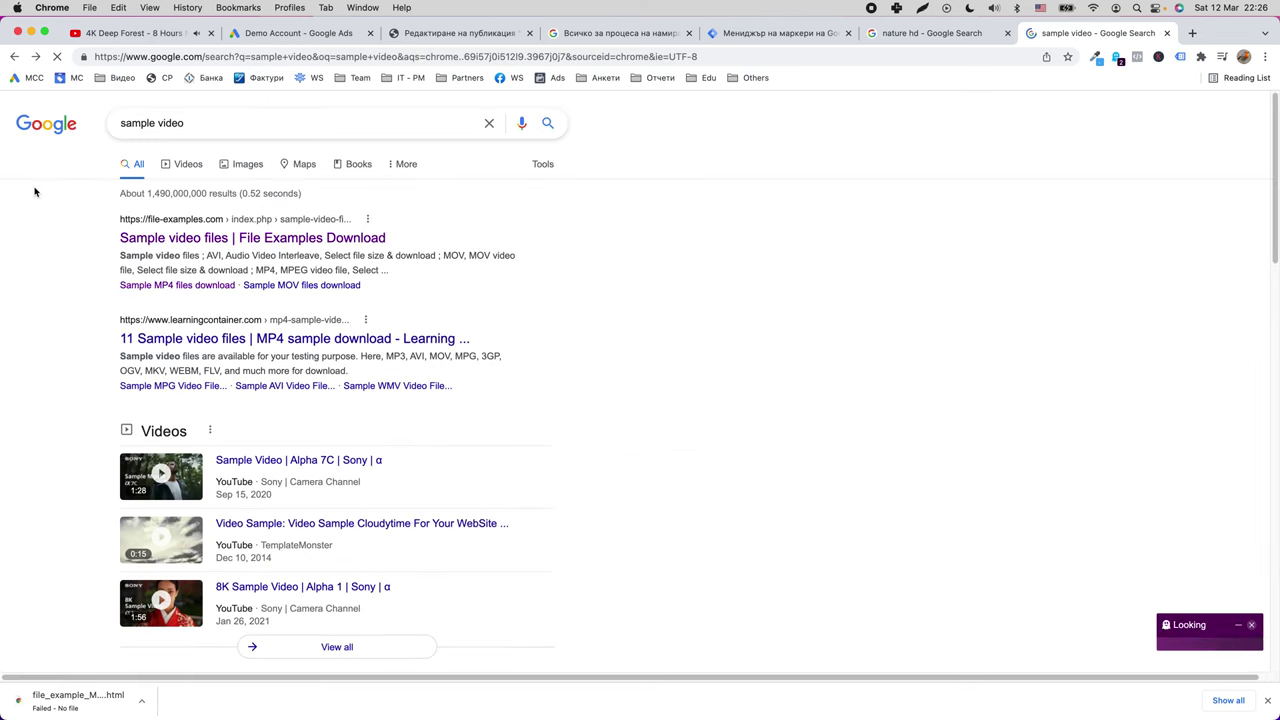
{"action": "left_click", "coordinate": [306, 350]}
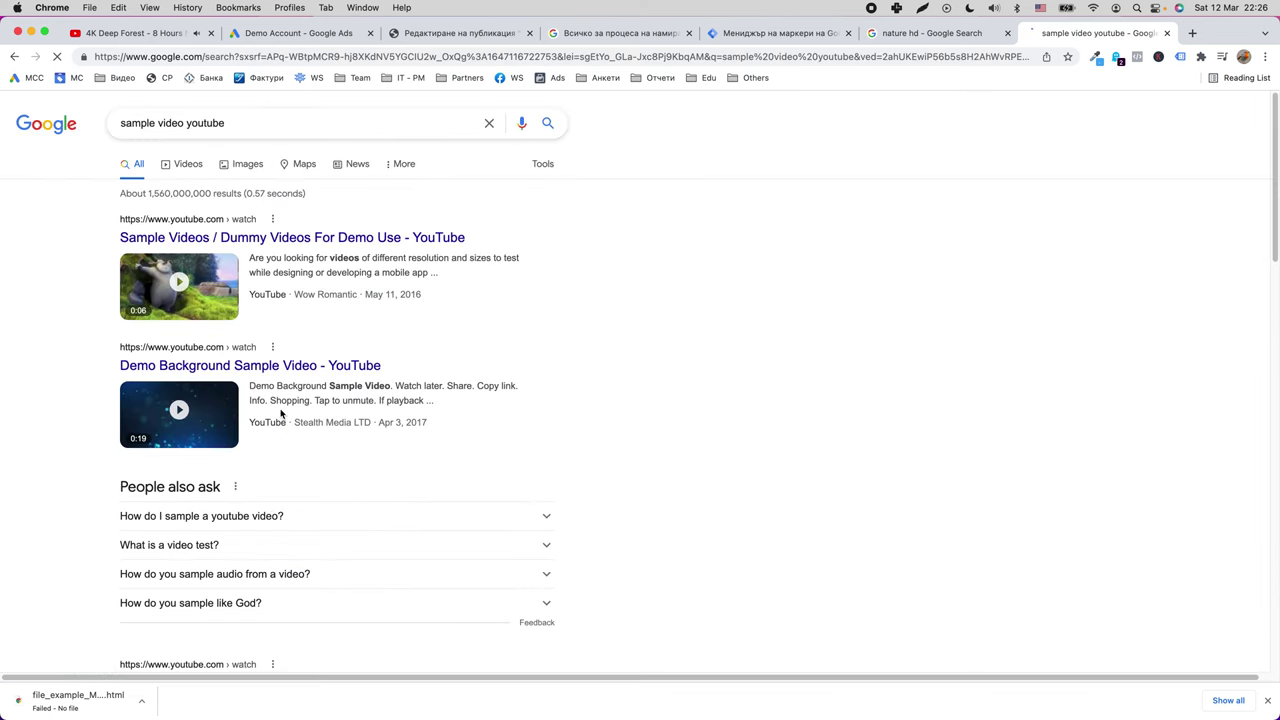
{"action": "key", "text": "super+bracketleft"}
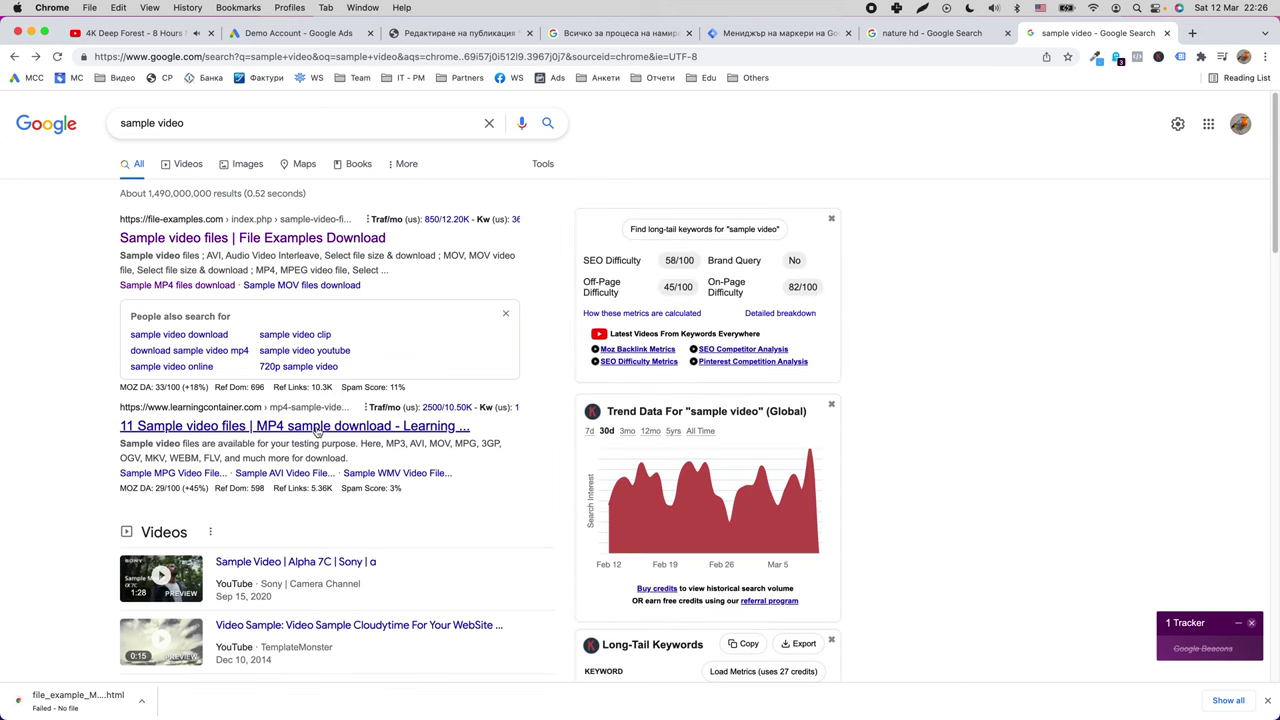
{"action": "left_click", "coordinate": [317, 428]}
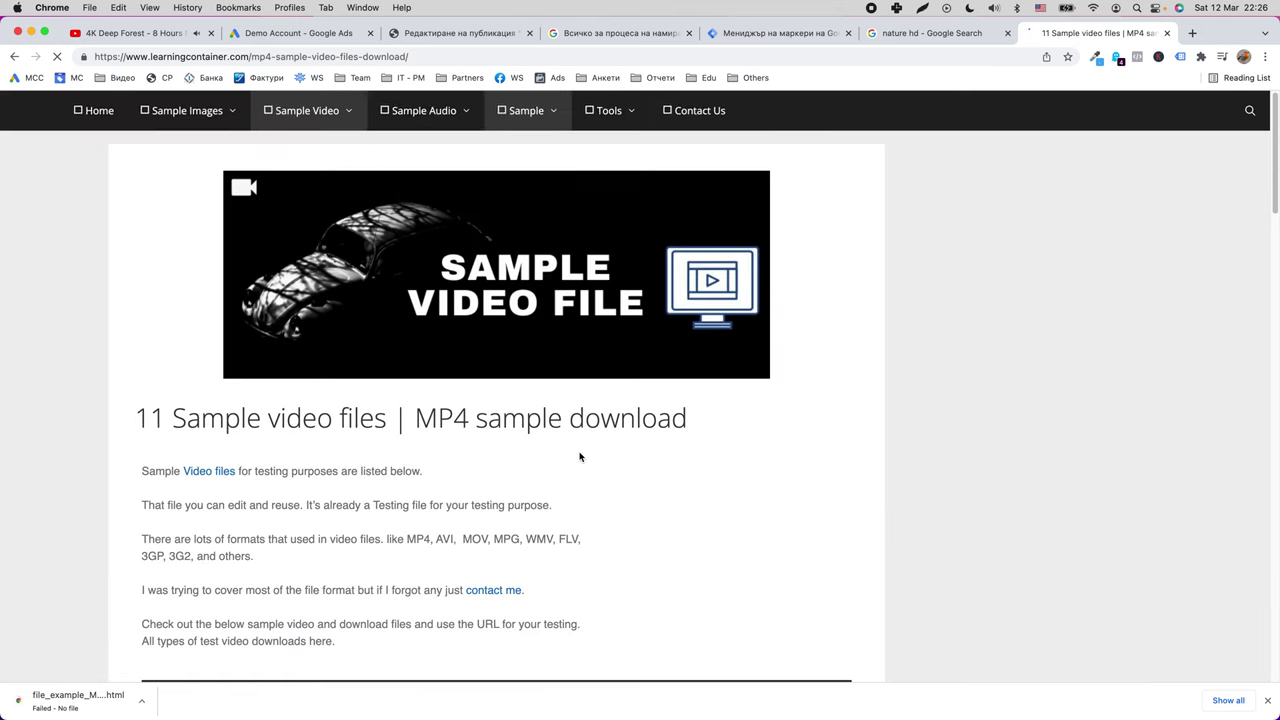
Go to the Sample MPG File section and open the page with the downloadable MPG files.
{"action": "scroll", "coordinate": [454, 487], "scroll_direction": "down", "scroll_amount": 5}
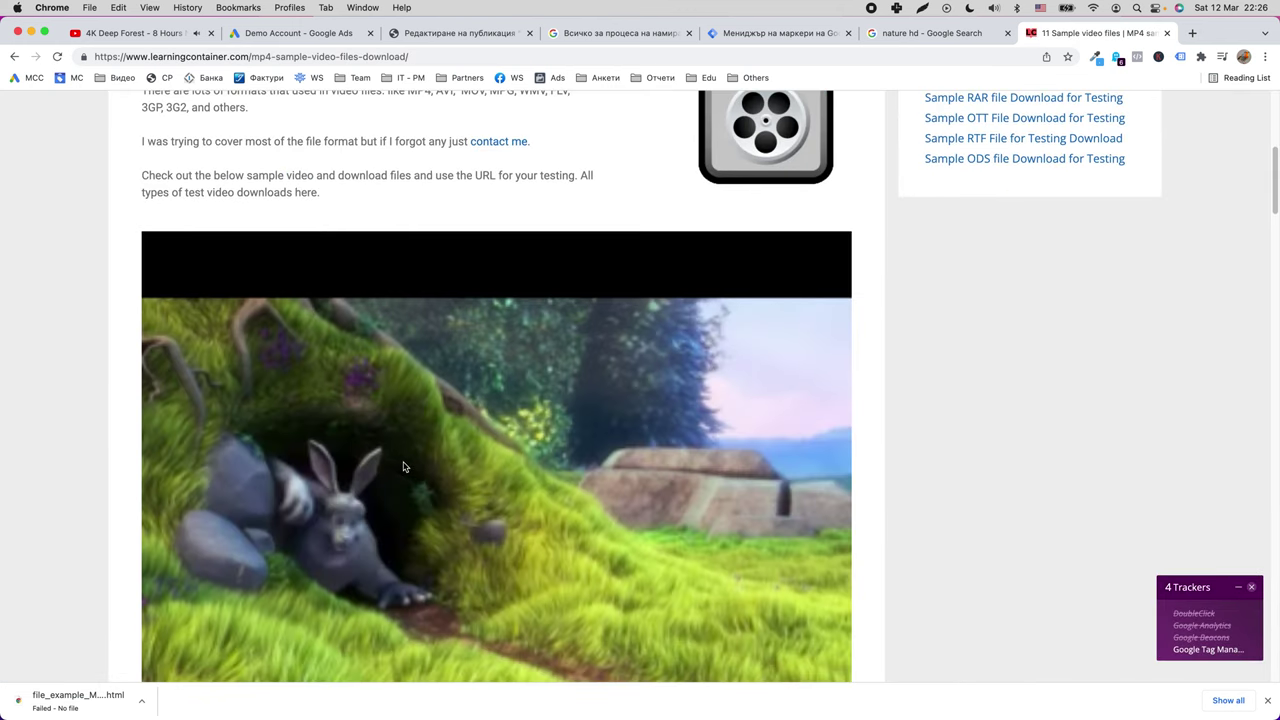
{"action": "scroll", "coordinate": [404, 467], "scroll_direction": "down", "scroll_amount": 10}
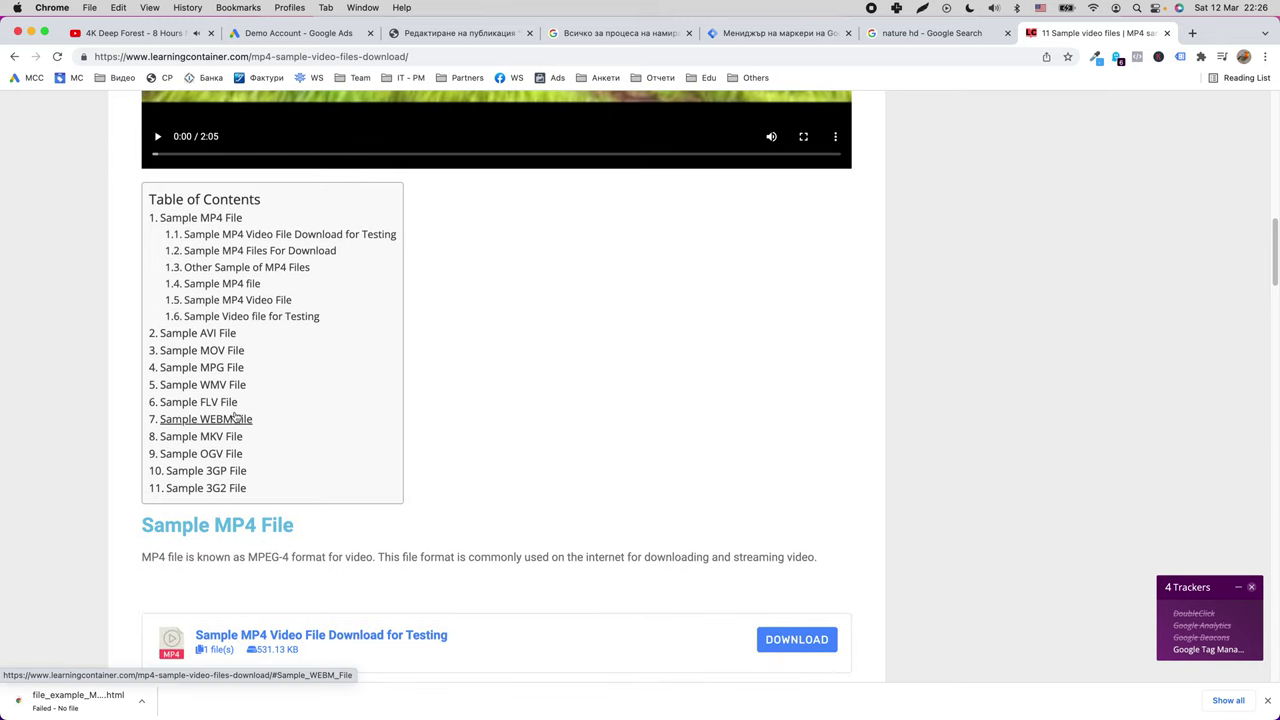
{"action": "left_click", "coordinate": [228, 367]}
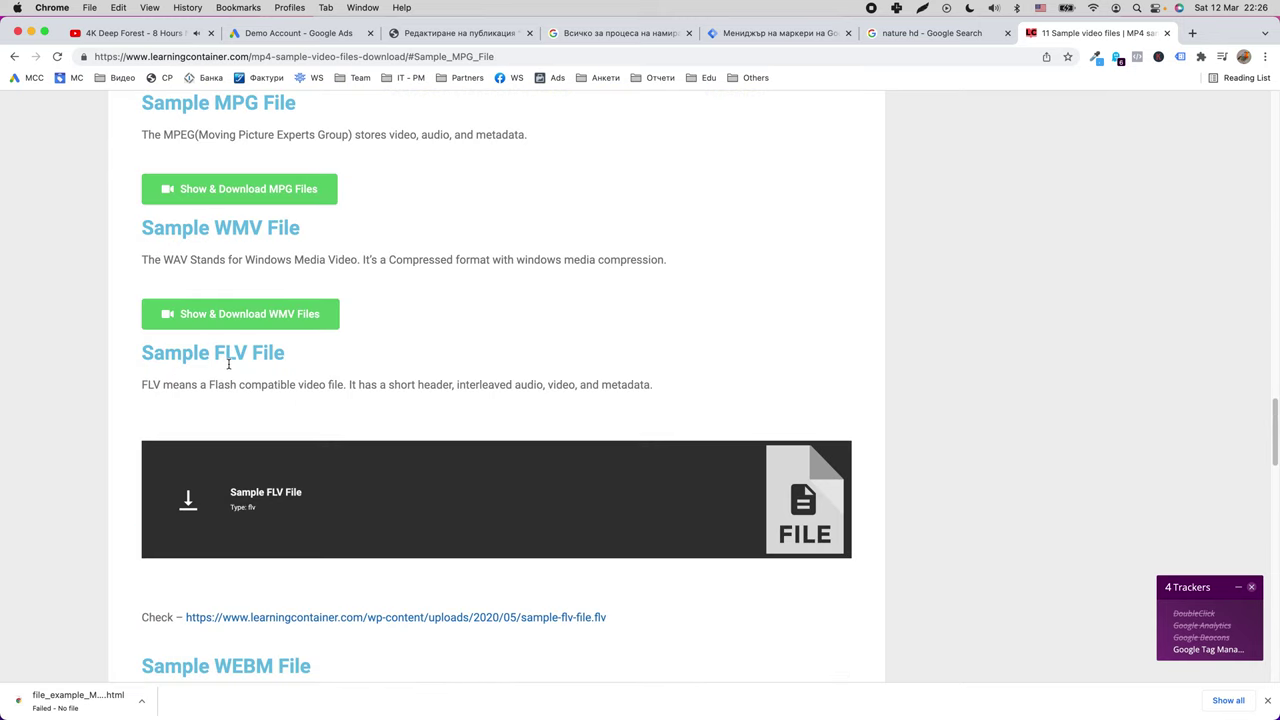
{"action": "left_click", "coordinate": [251, 196]}
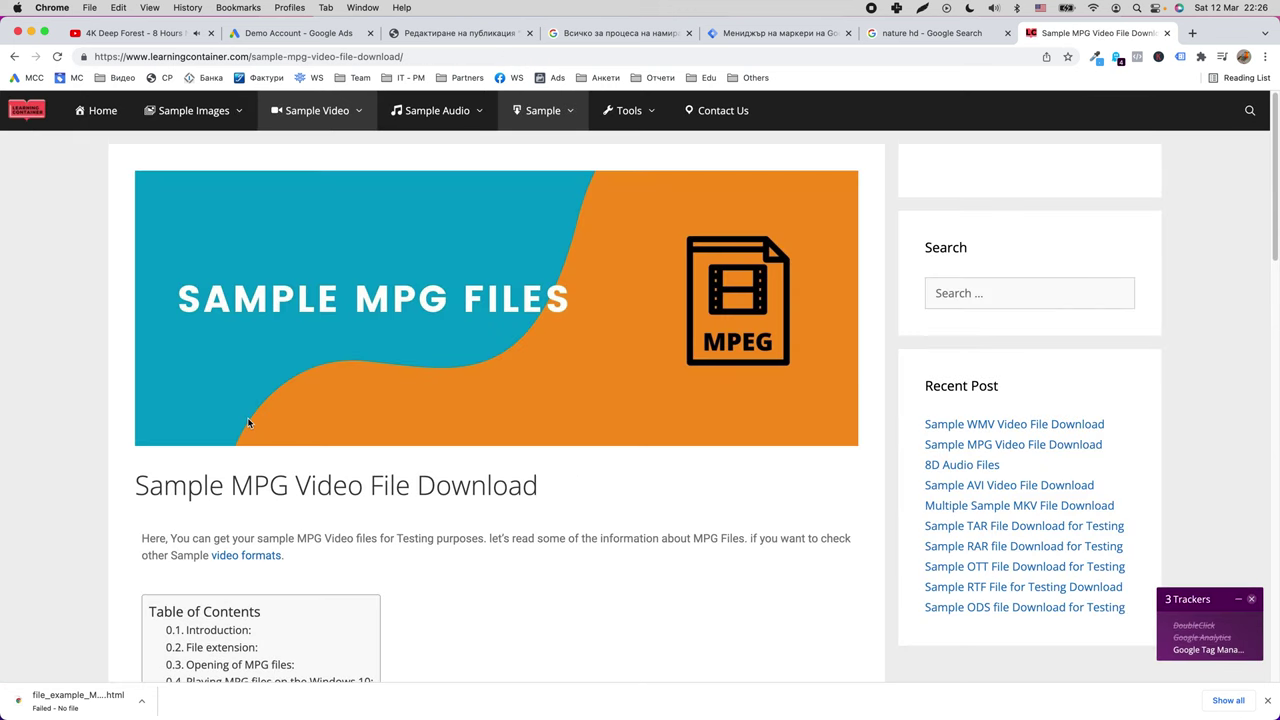
Download the 5.64 MB sample MPG video file from the Sample MPG File for Testing section.
{"action": "left_click", "coordinate": [1251, 599]}
{"action": "scroll", "coordinate": [606, 660], "scroll_direction": "down", "scroll_amount": 10}
{"action": "scroll", "coordinate": [606, 660], "scroll_direction": "down", "scroll_amount": 8}
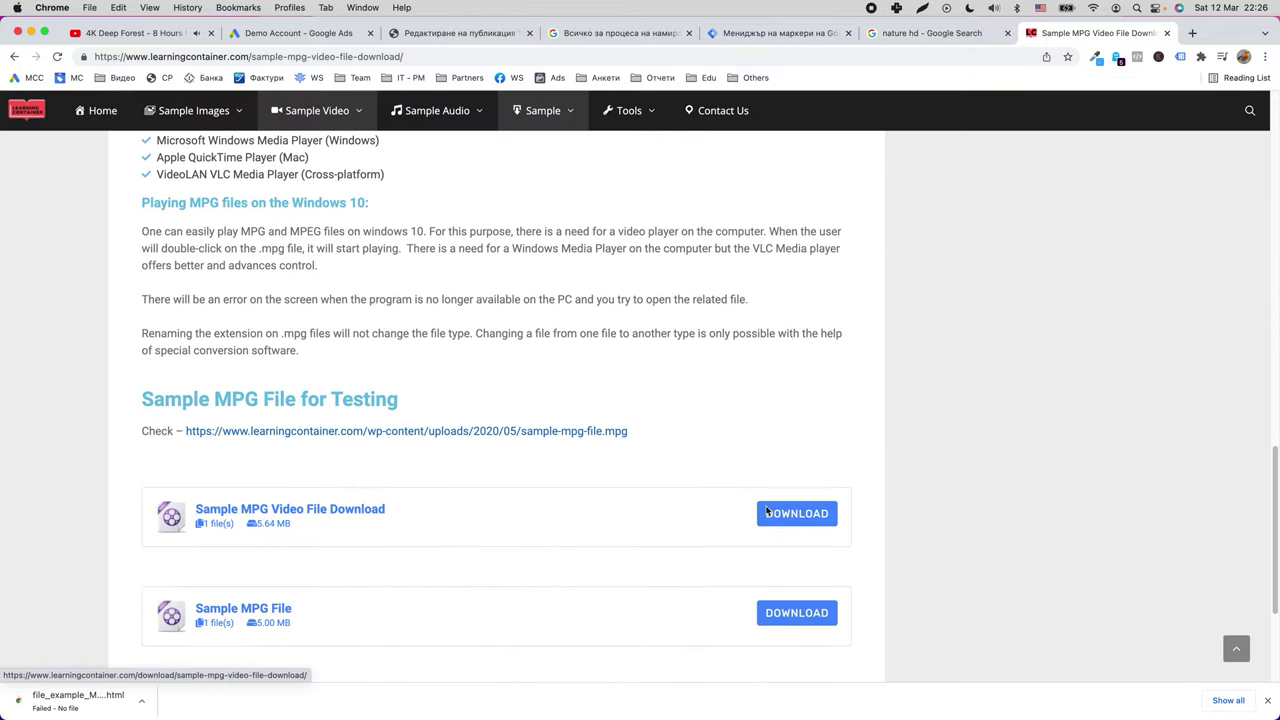
{"action": "left_click", "coordinate": [800, 521]}
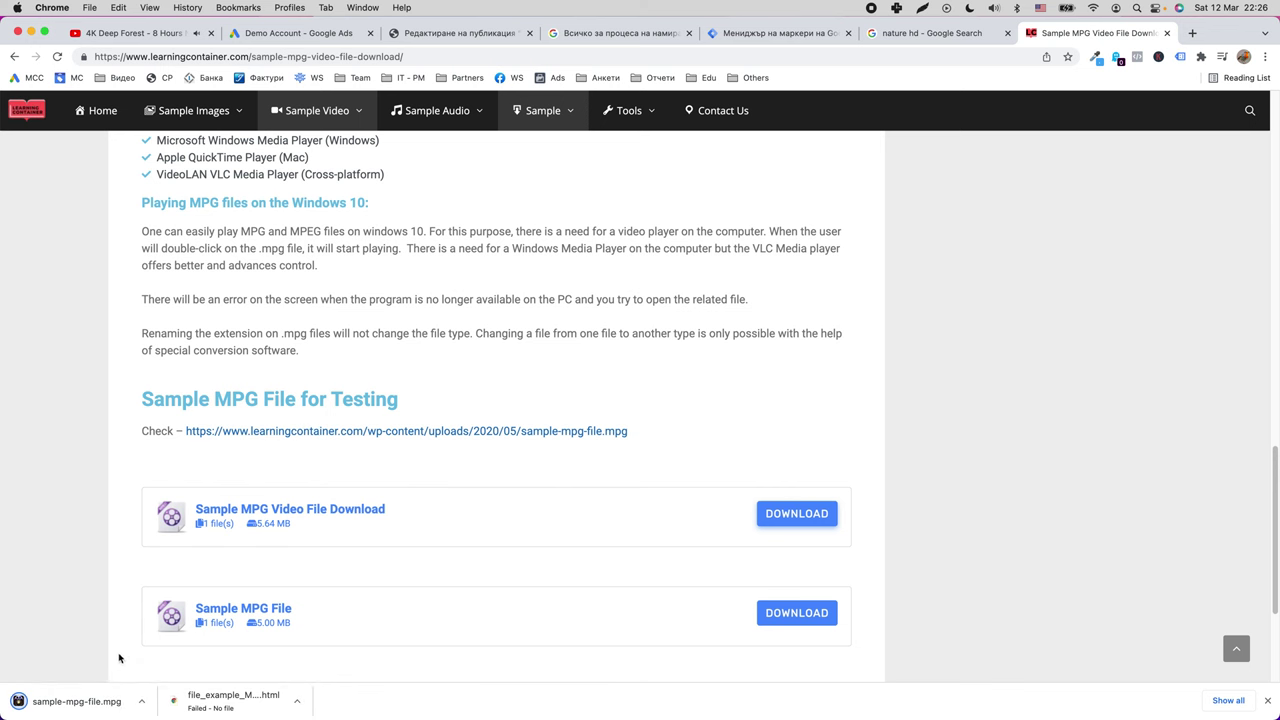
Show the downloaded sample-mpg-file.mpg in Finder and open it with VLC media player.
{"action": "left_click", "coordinate": [141, 701]}
{"action": "left_click", "coordinate": [160, 684]}
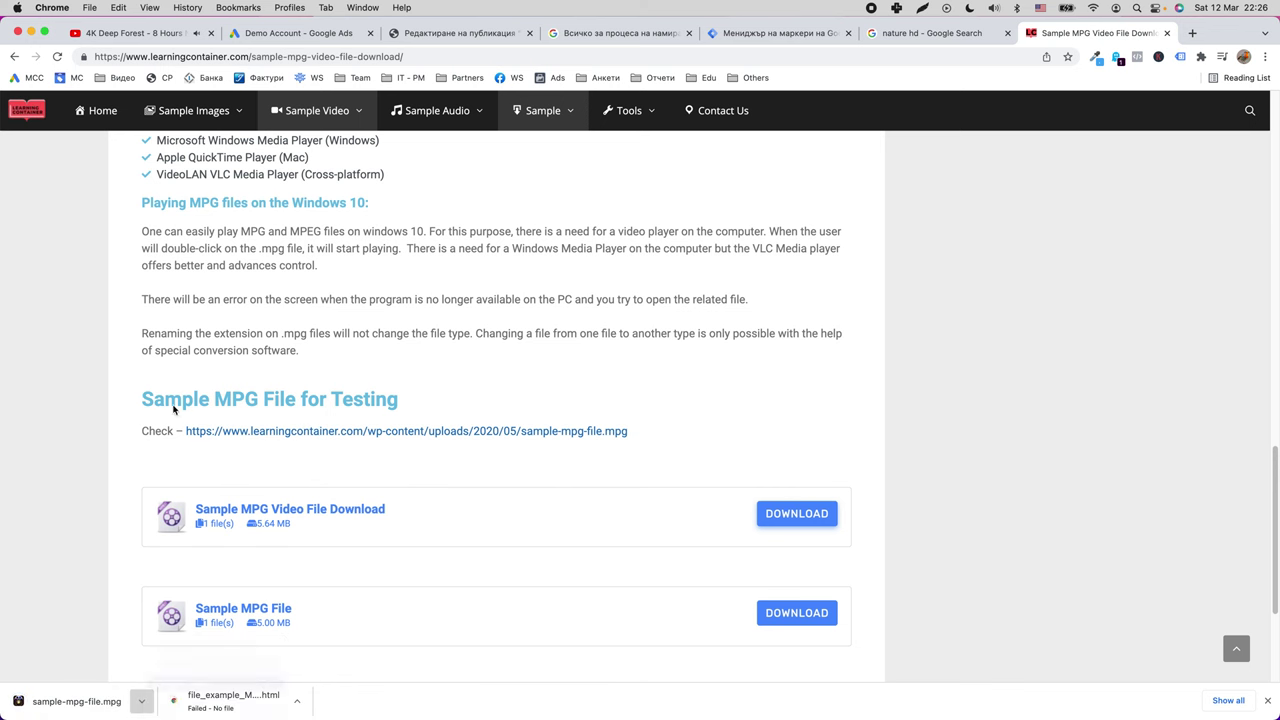
{"action": "right_click", "coordinate": [485, 274]}
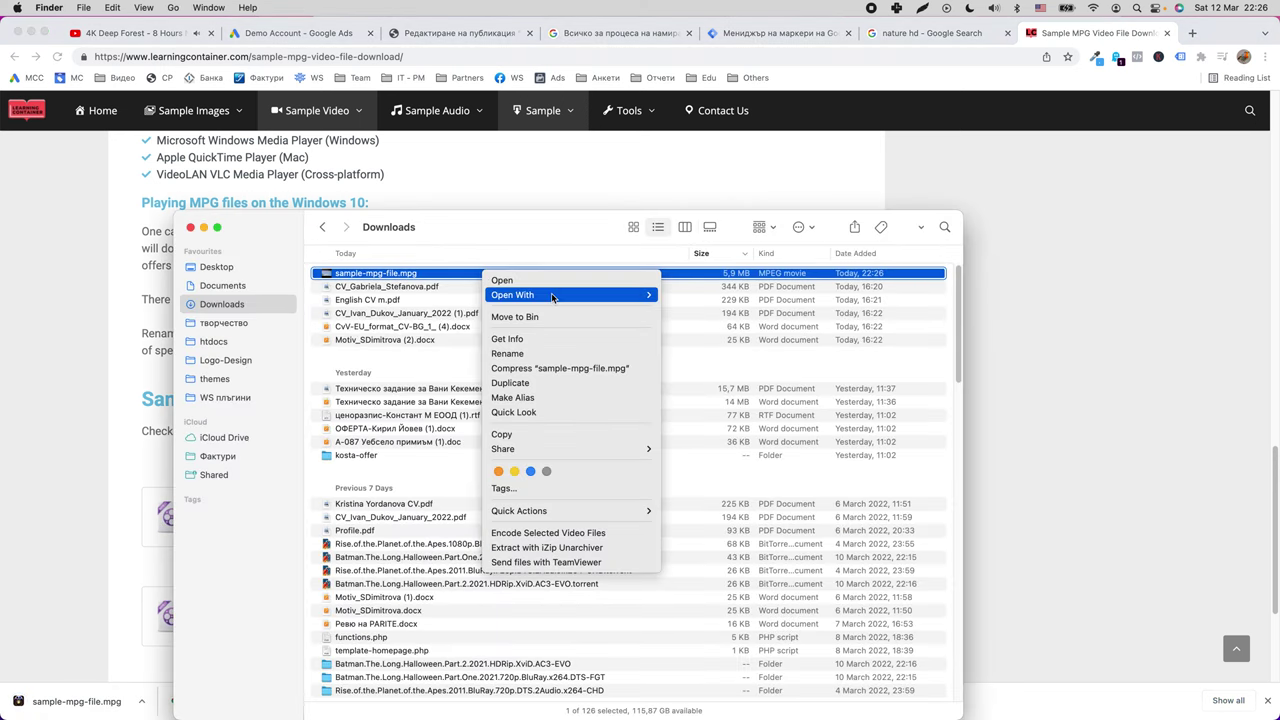
{"action": "mouse_move", "coordinate": [600, 295]}
{"action": "left_click", "coordinate": [711, 362]}
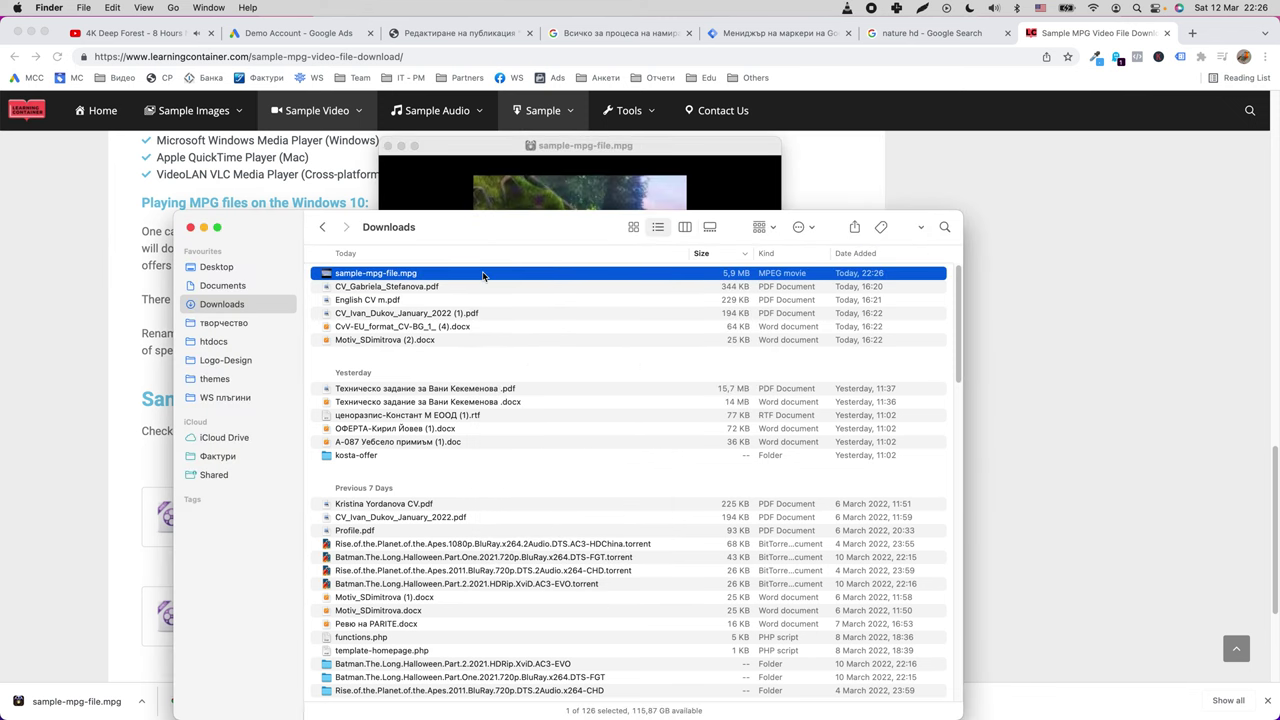
Preview sample-mpg-file.mpg around its midpoint, quit VLC, and return to the Google Ads Asset Library in Chrome.
{"action": "left_click", "coordinate": [590, 193]}
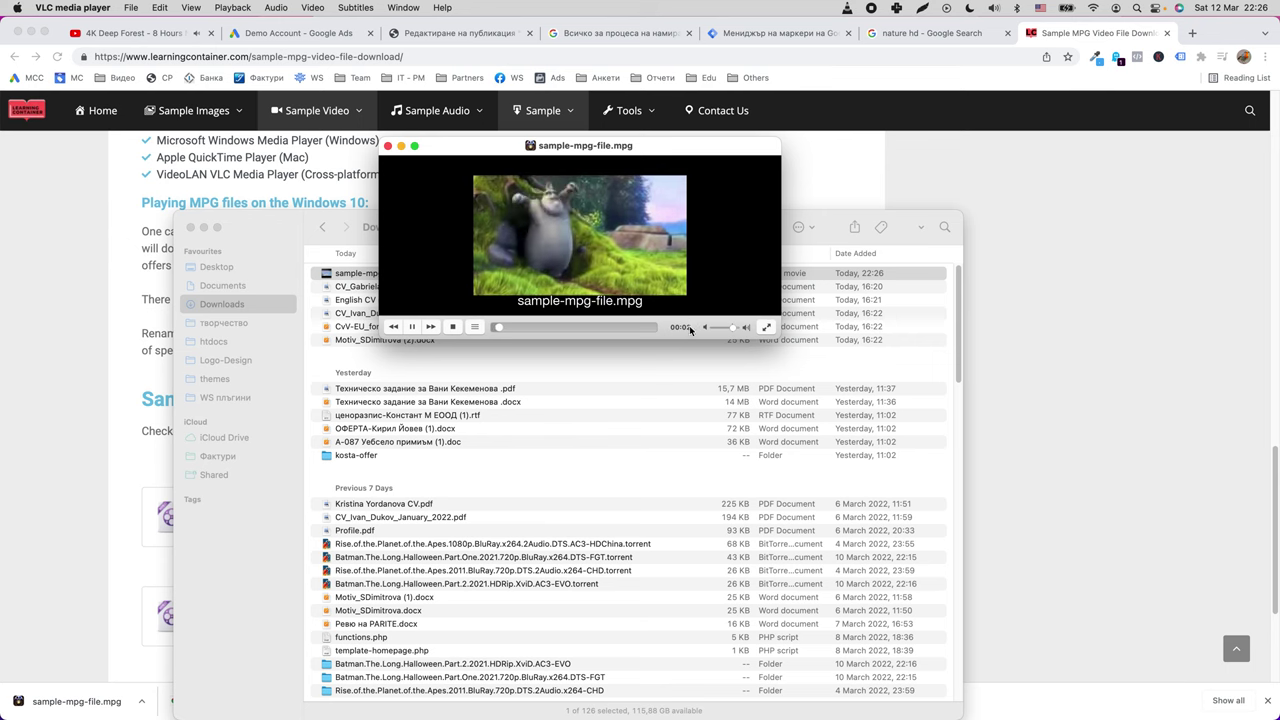
{"action": "key", "text": "XF86AudioRaiseVolume"}
{"action": "left_click", "coordinate": [573, 328]}
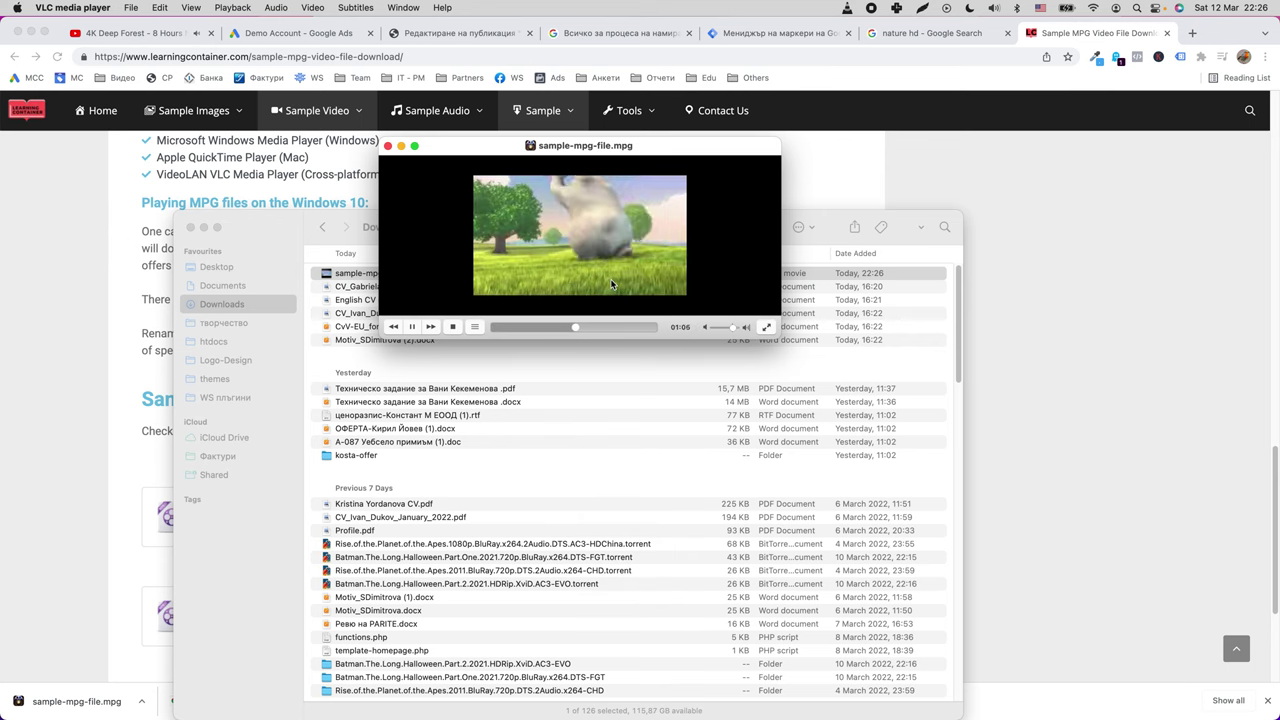
{"action": "key", "text": "super+q"}
{"action": "left_click", "coordinate": [60, 292]}
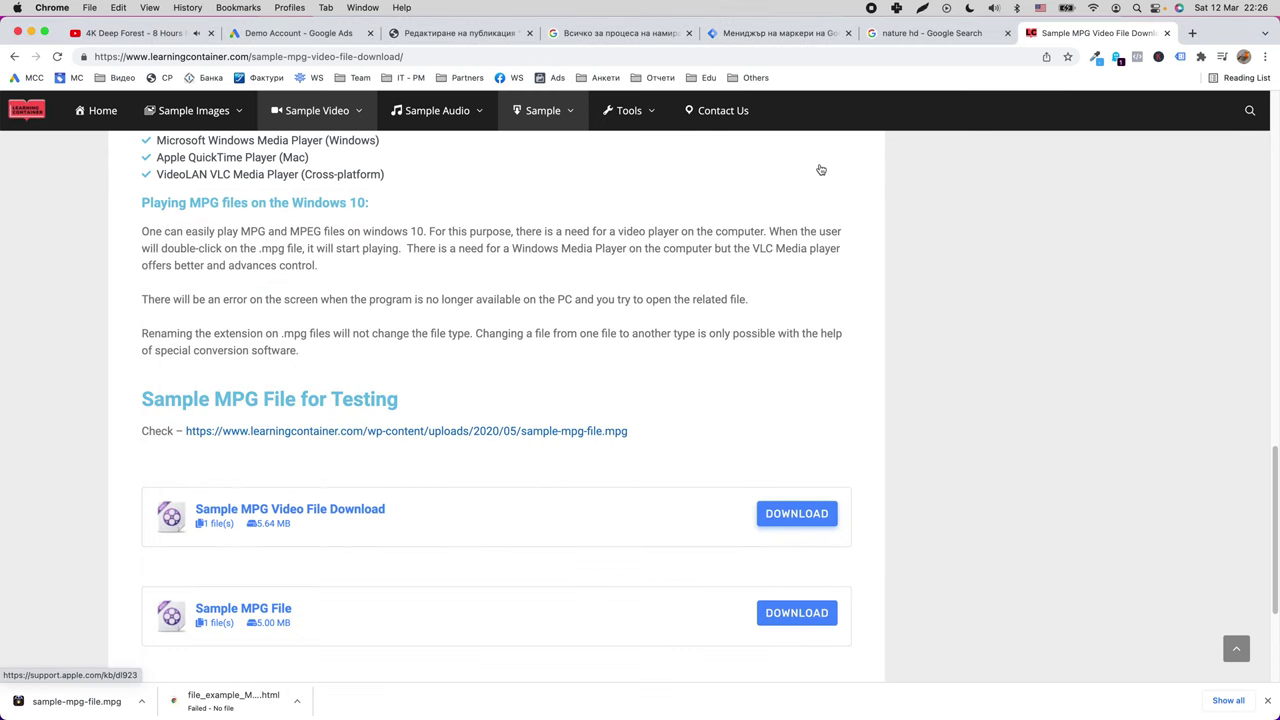
{"action": "left_click", "coordinate": [300, 33]}
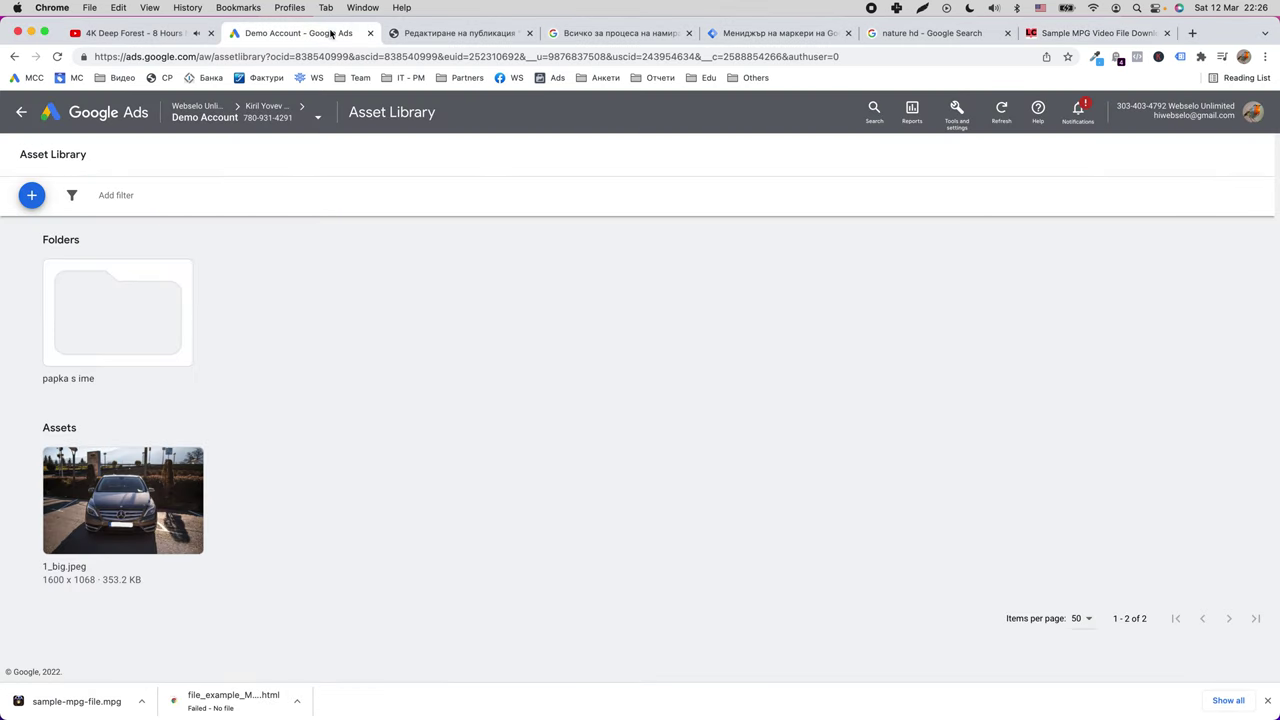
Try to upload sample-mpg-file.mpg from the Downloads folder to the Asset Library, and cancel the file selection.
{"action": "left_click", "coordinate": [31, 195]}
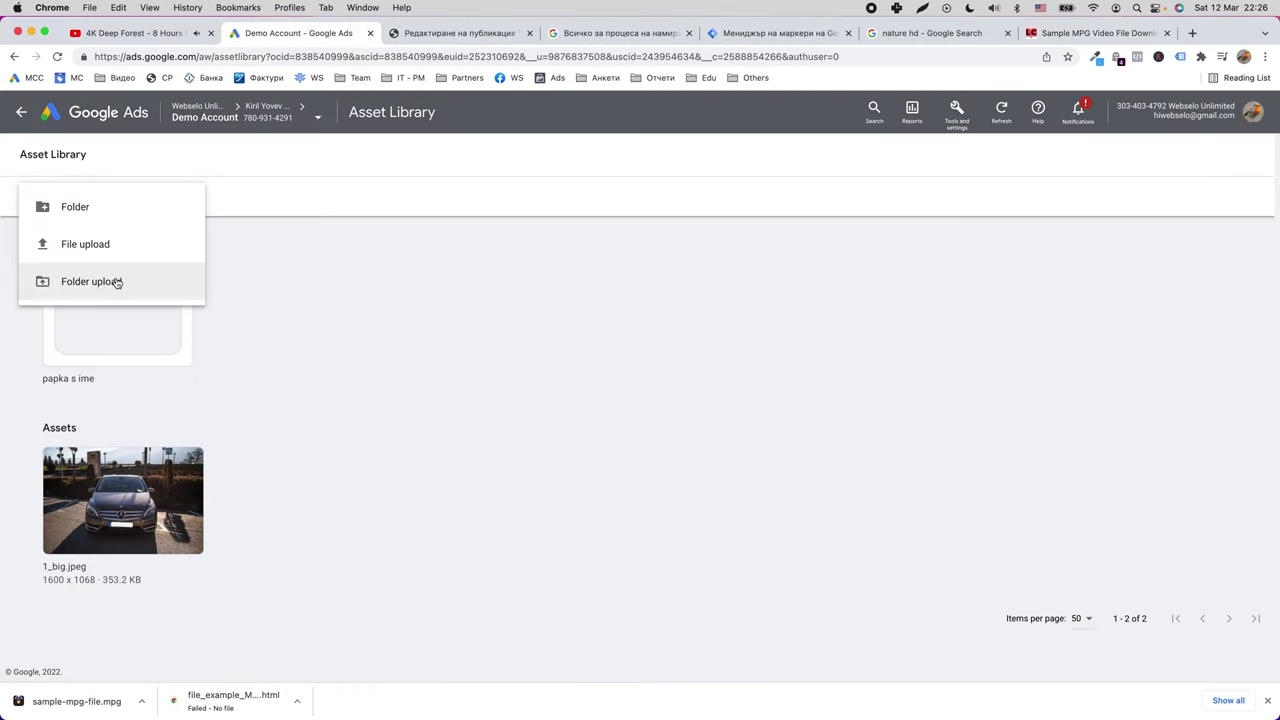
{"action": "left_click", "coordinate": [123, 250]}
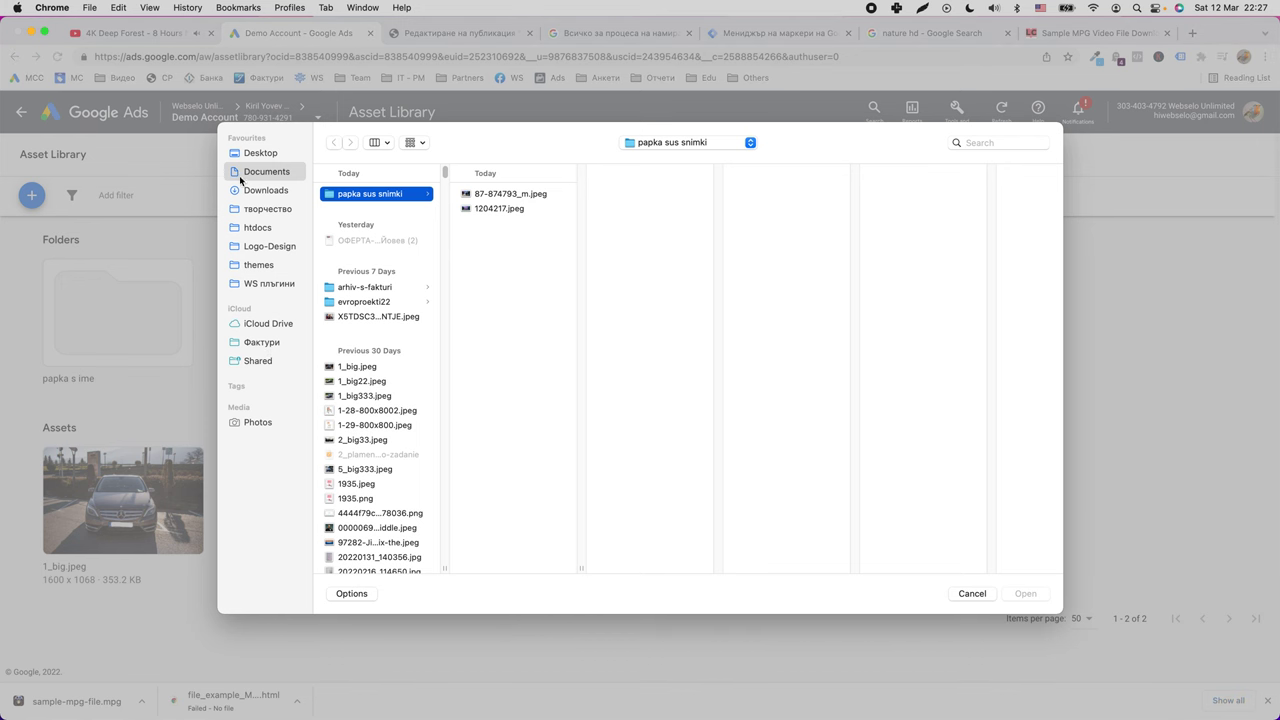
{"action": "left_click", "coordinate": [246, 190]}
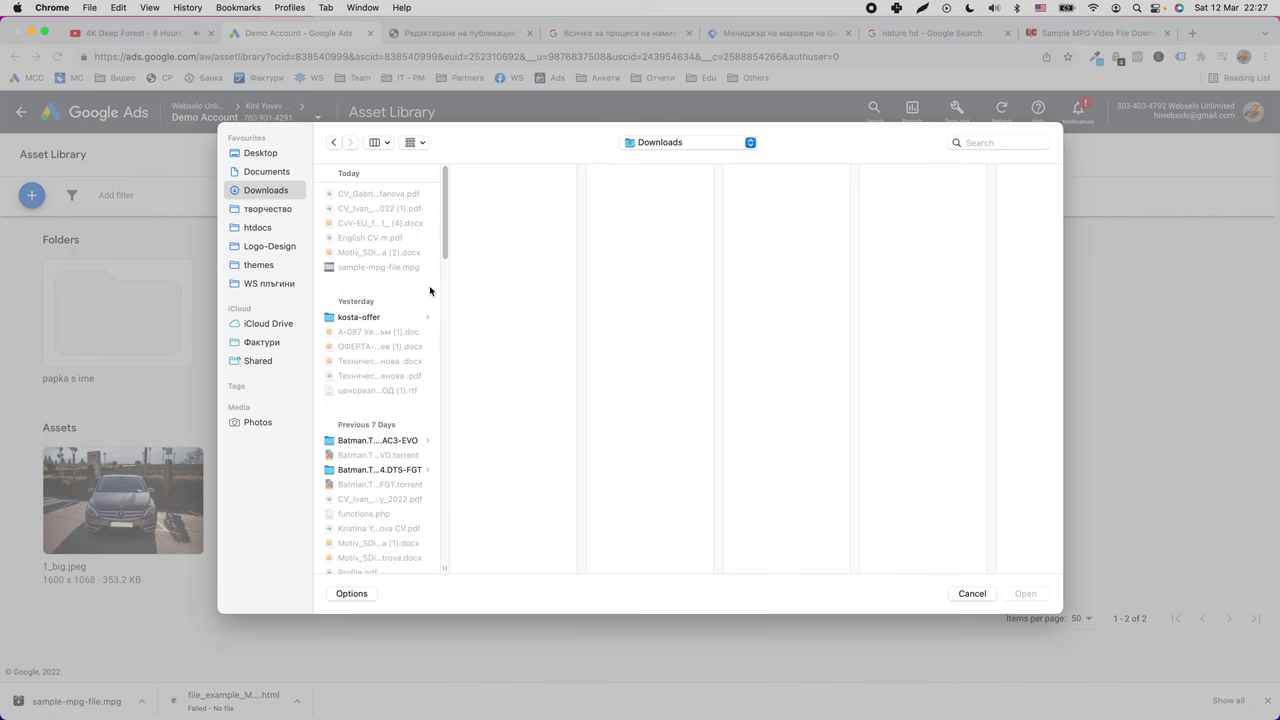
{"action": "key", "text": "Escape"}
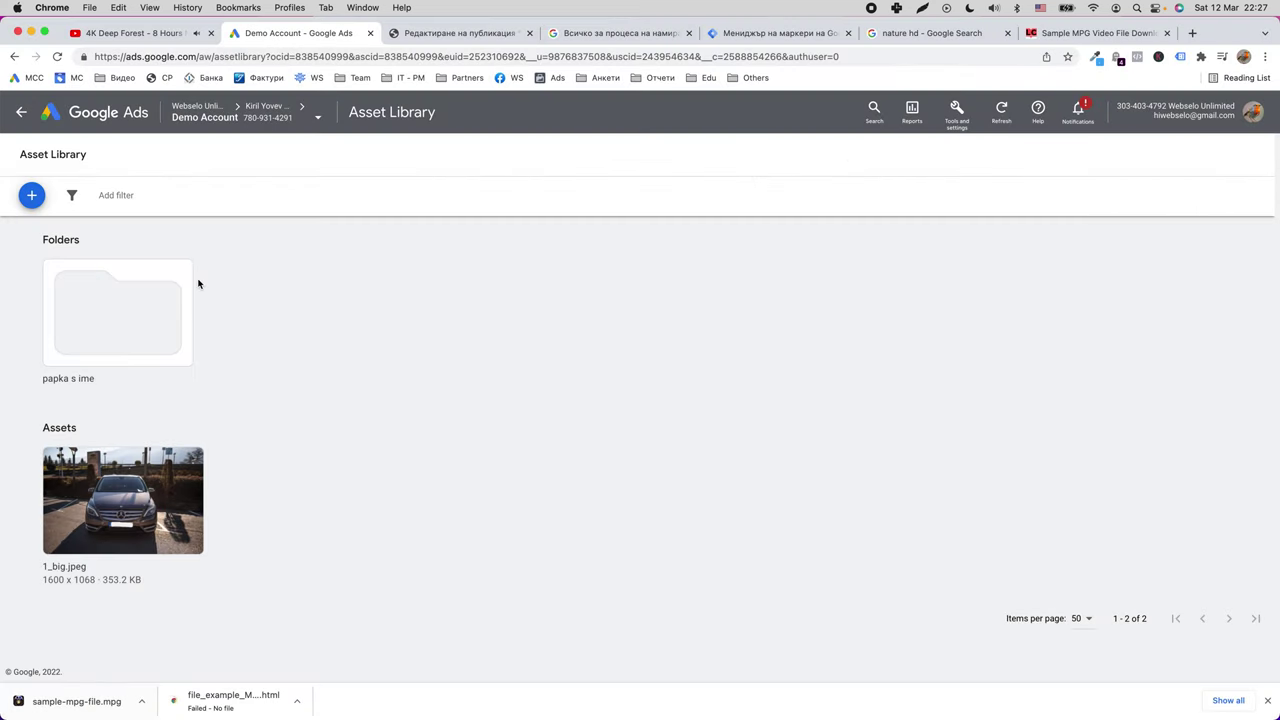
{"action": "left_click", "coordinate": [47, 153]}
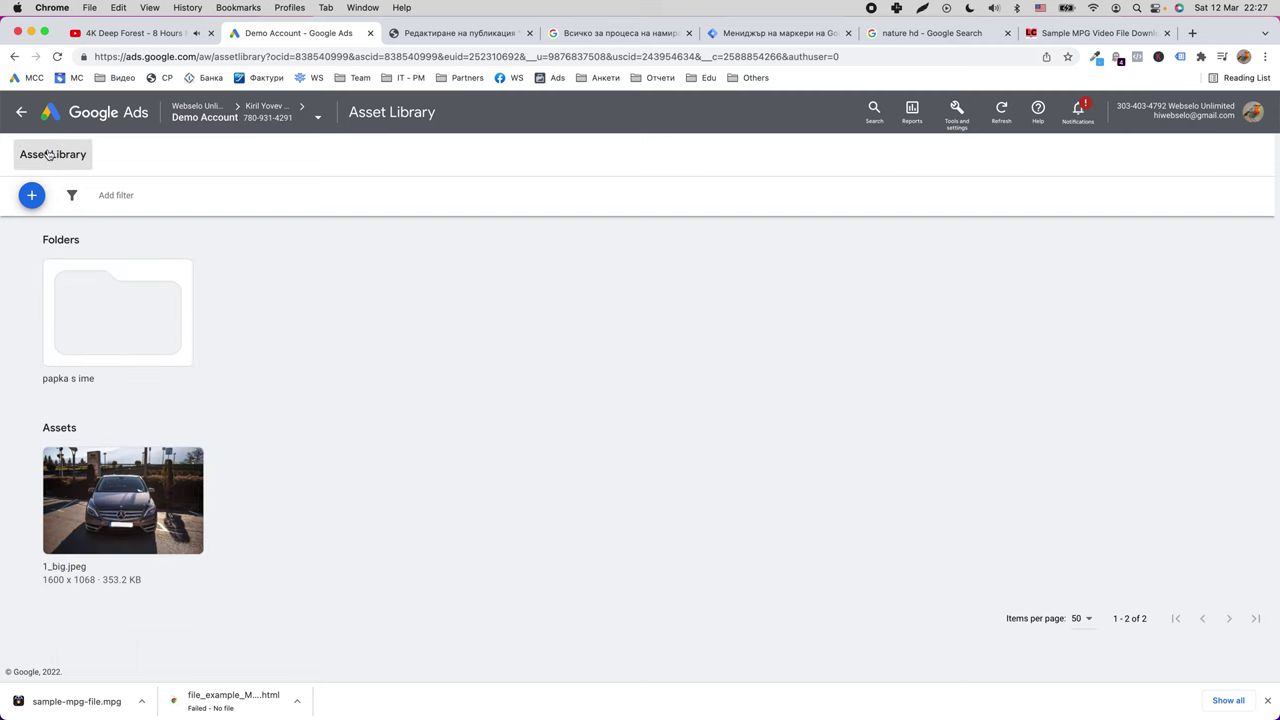
Search Google for "google ads supported assets" in a new browser tab.
{"action": "key", "text": "super+t"}
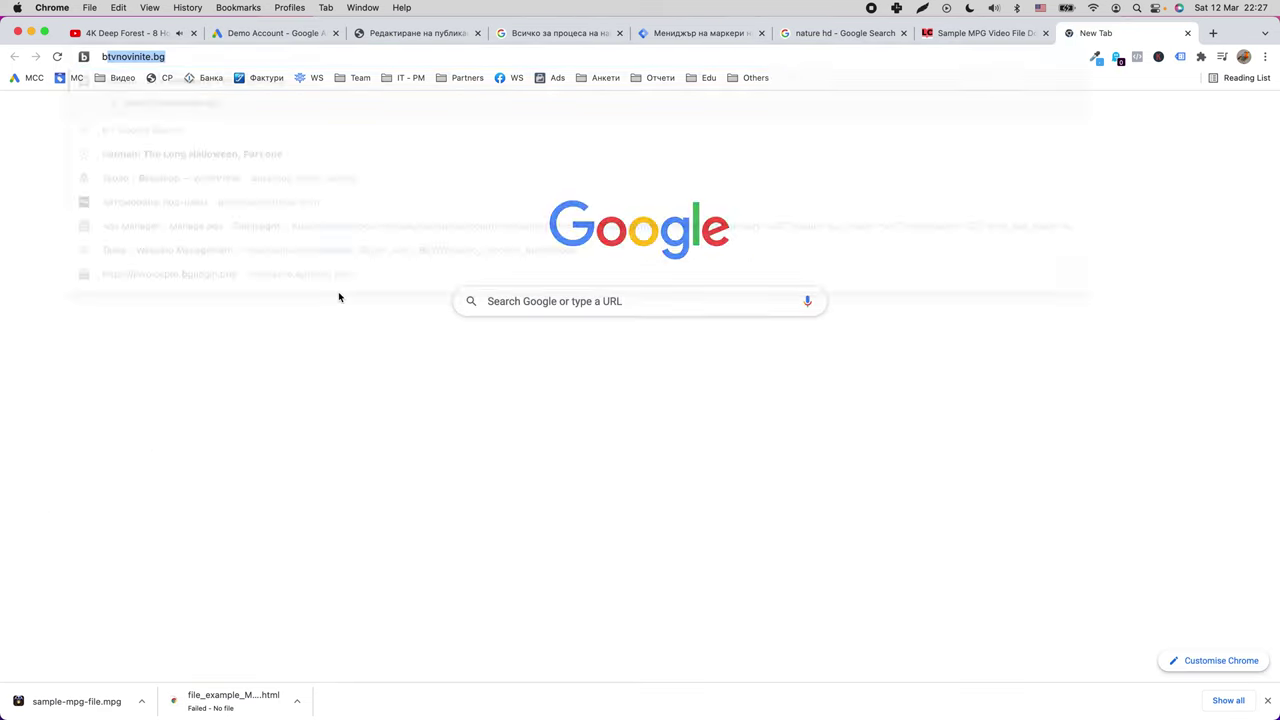
{"action": "type", "text": "bo"}
{"action": "key", "text": "BackSpace"}
{"action": "key", "text": "BackSpace"}
{"action": "type", "text": "google a"}
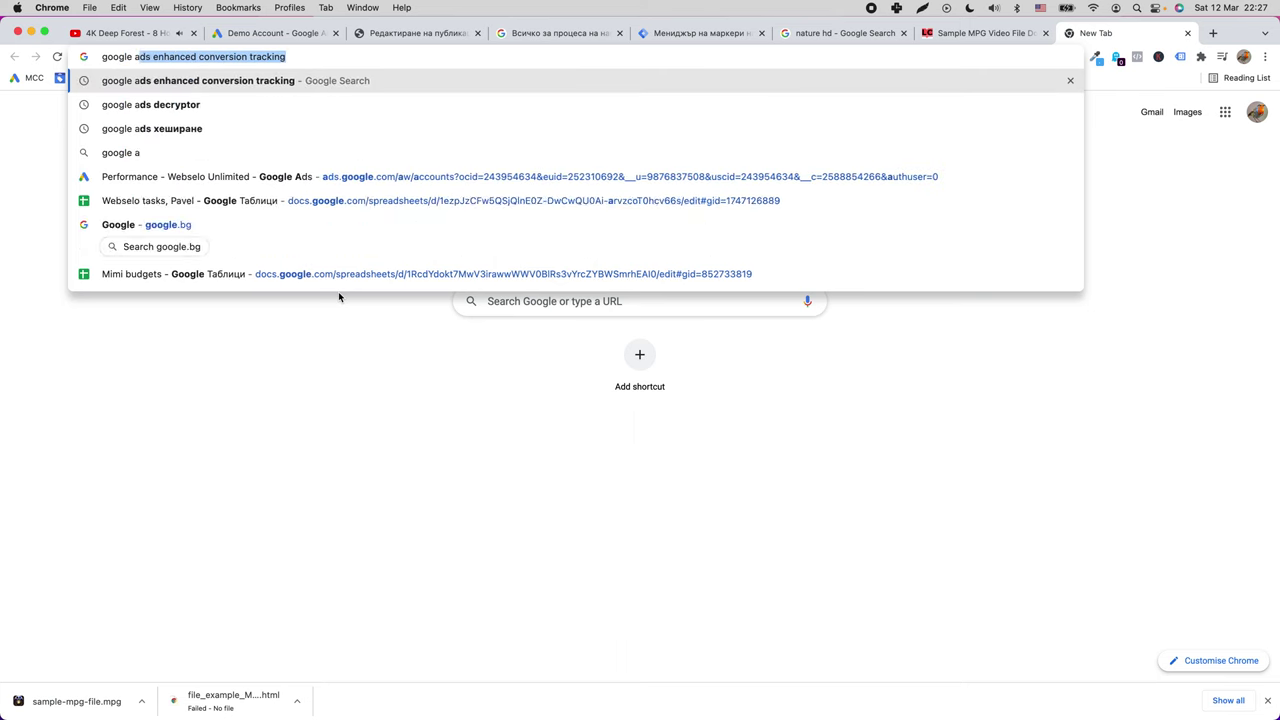
{"action": "type", "text": "ds supported "}
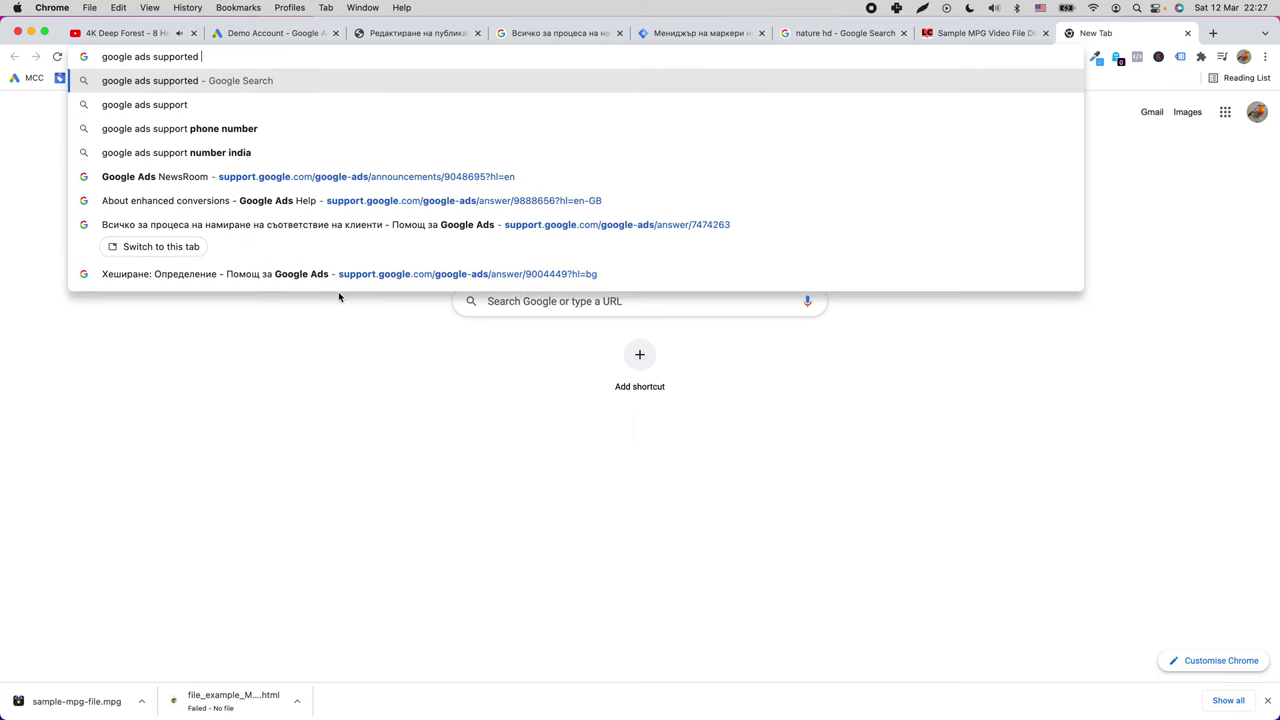
{"action": "type", "text": "assets"}
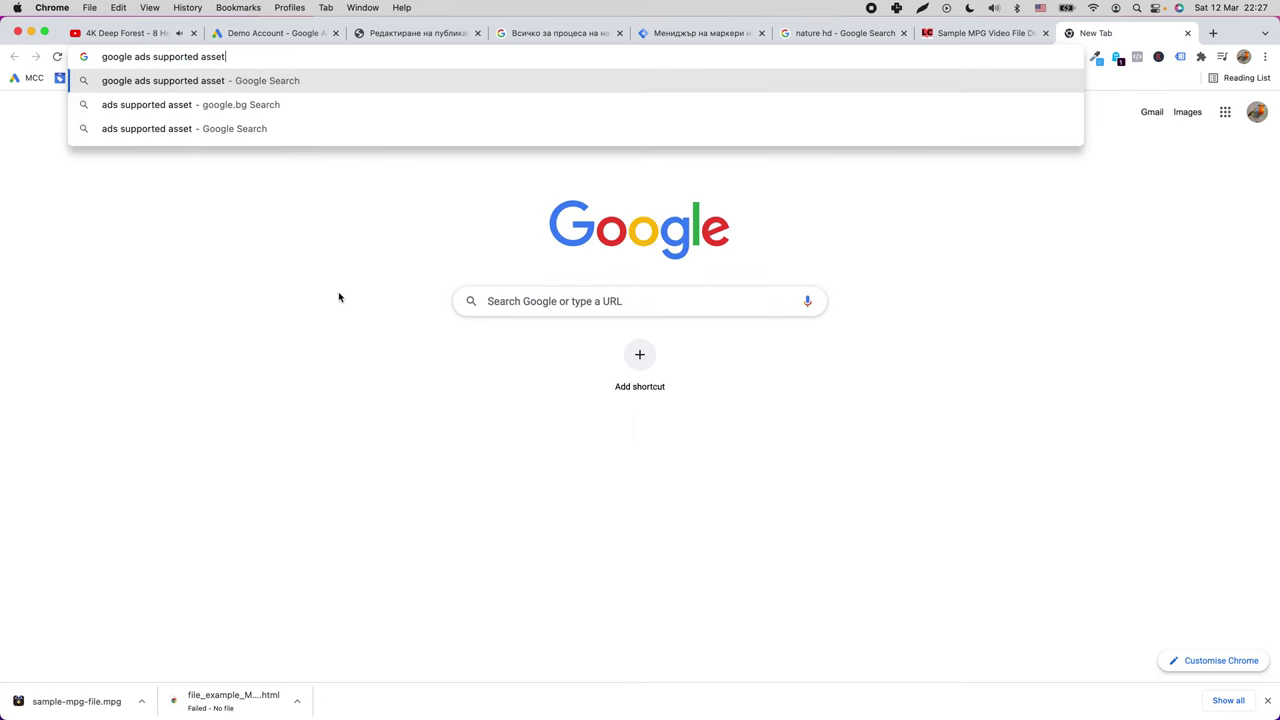
{"action": "key", "text": "Return"}
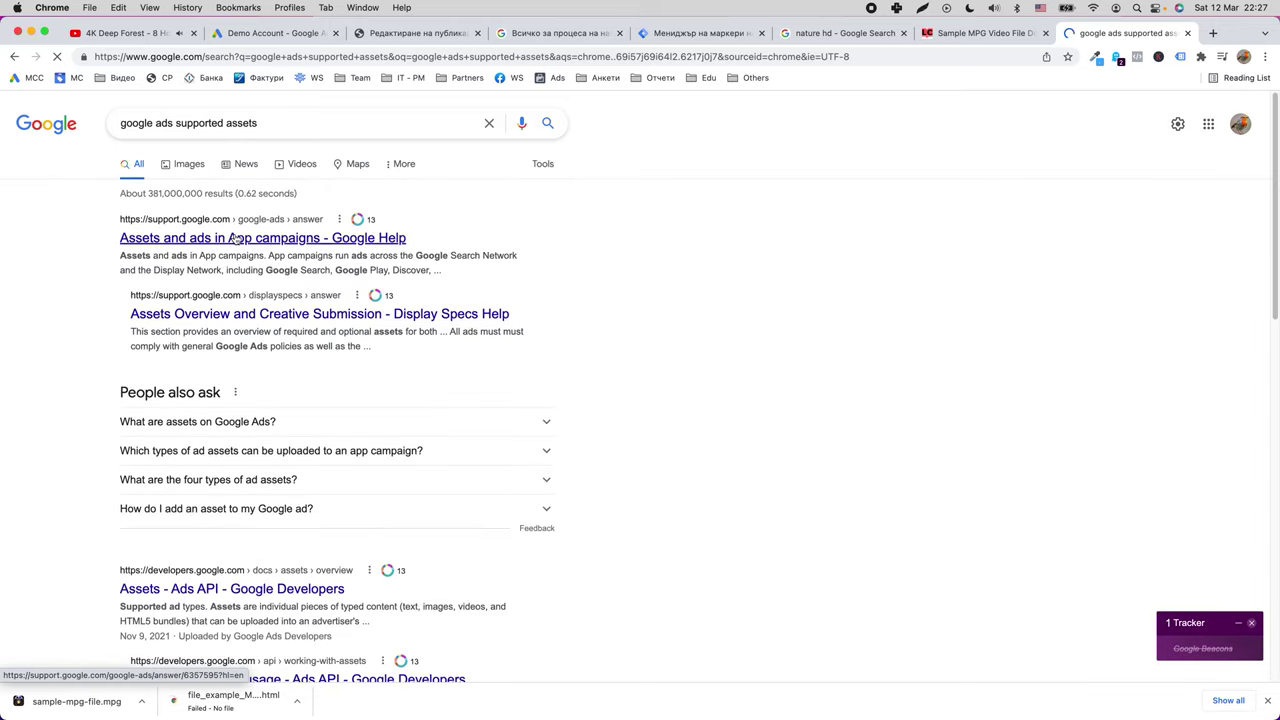
Open the App campaigns and Assets Overview help results in separate tabs and skim the Assets and ads in App campaigns article.
{"action": "right_click", "coordinate": [225, 243]}
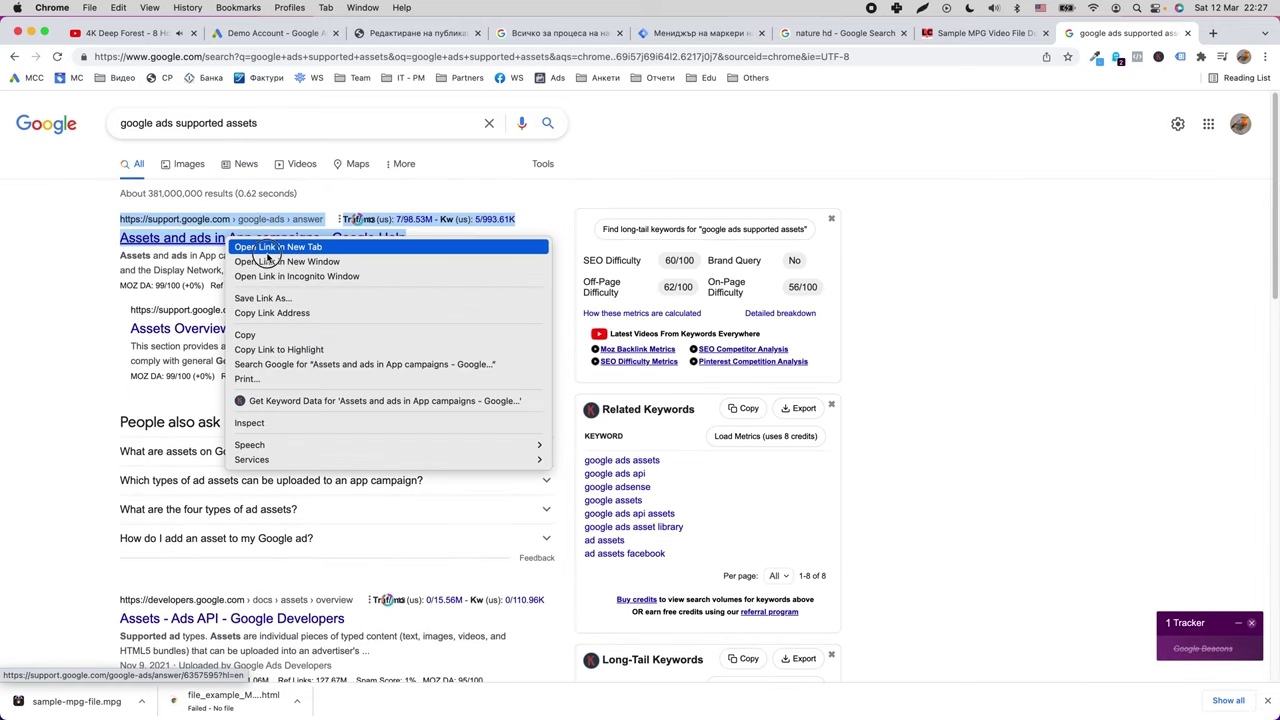
{"action": "left_click", "coordinate": [272, 249]}
{"action": "right_click", "coordinate": [252, 326]}
{"action": "left_click", "coordinate": [300, 332]}
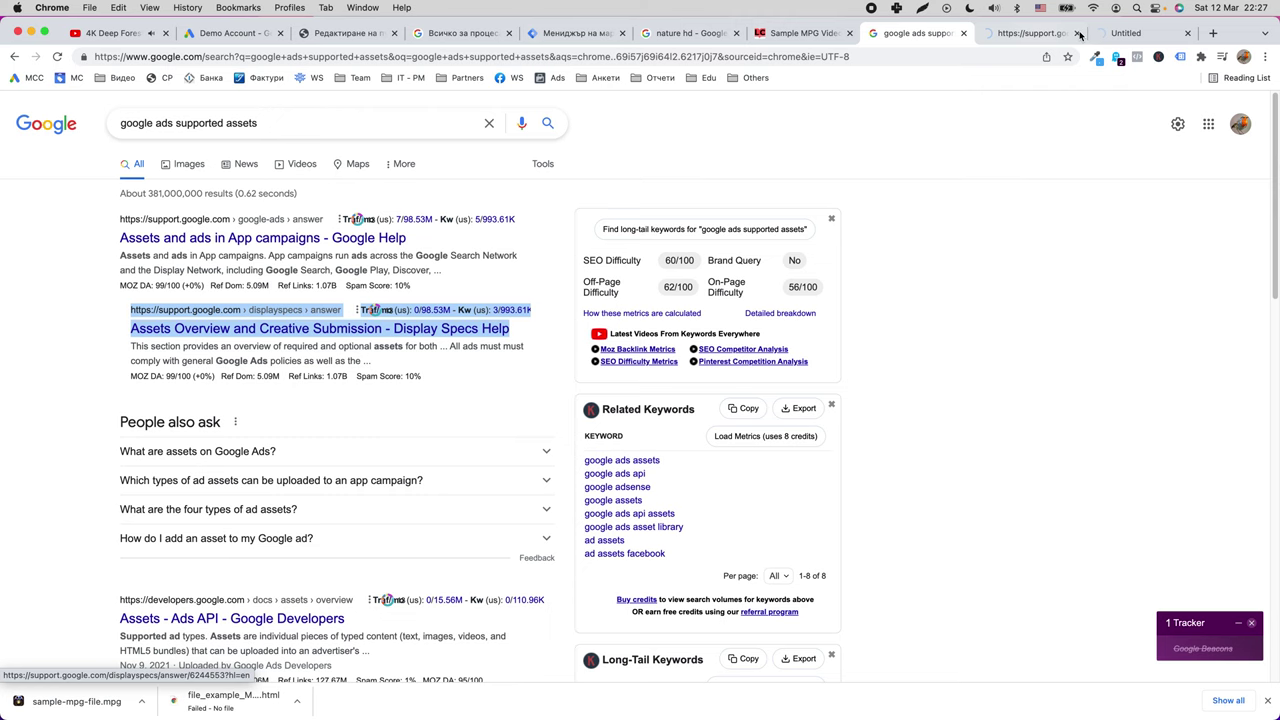
{"action": "left_click", "coordinate": [987, 35]}
{"action": "scroll", "coordinate": [403, 445], "scroll_direction": "down", "scroll_amount": 3}
{"action": "scroll", "coordinate": [401, 444], "scroll_direction": "down", "scroll_amount": 5}
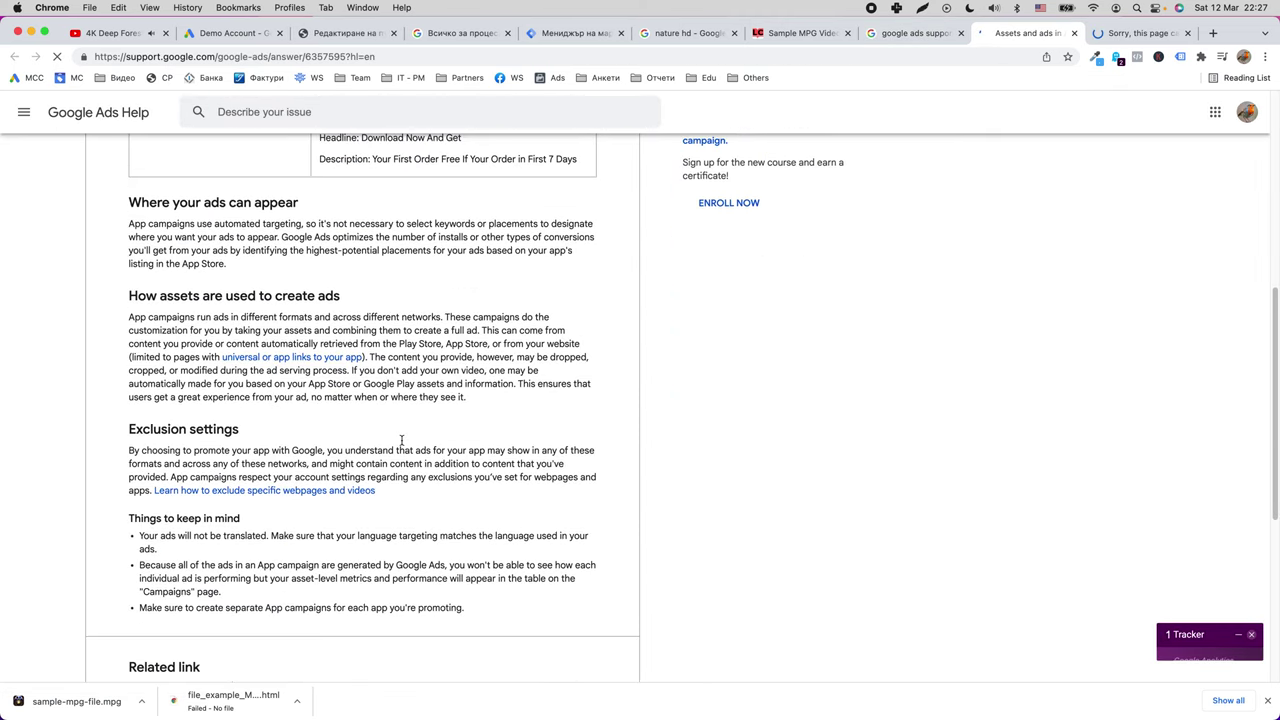
{"action": "scroll", "coordinate": [401, 444], "scroll_direction": "up", "scroll_amount": 7}
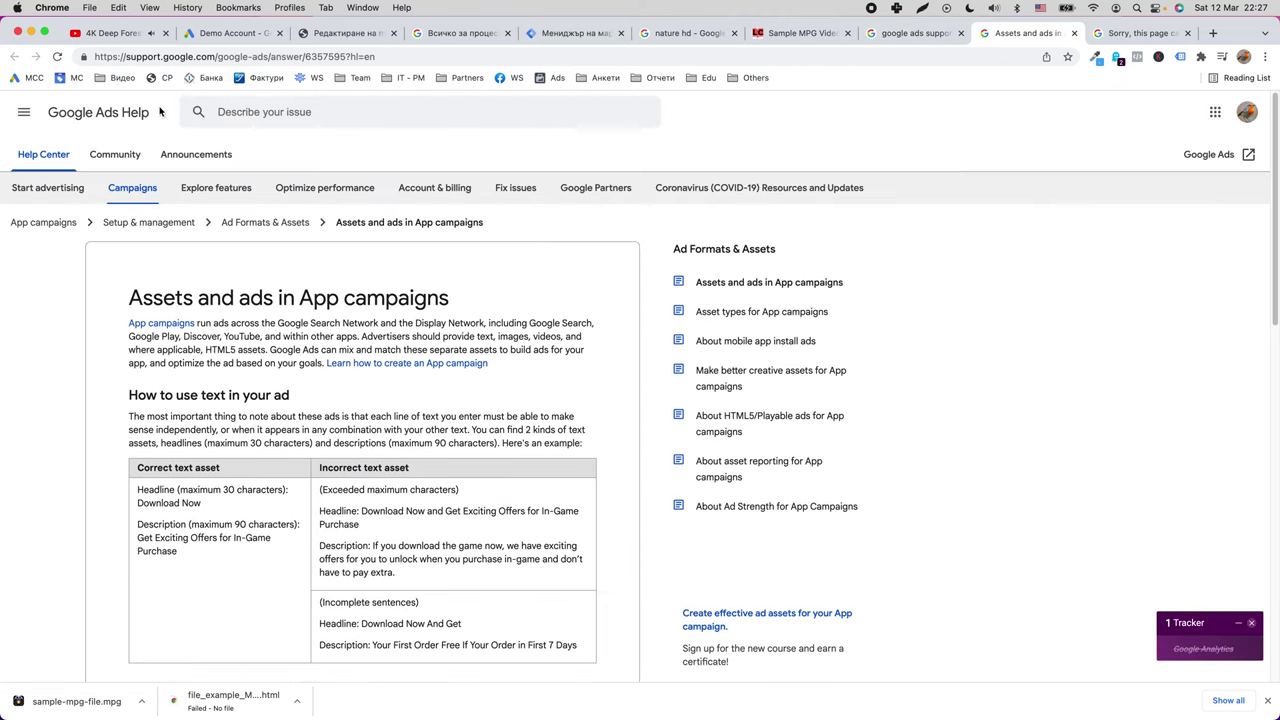
Replace the App campaigns article with a Google search for "google ads supported video formats".
{"action": "left_click", "coordinate": [228, 56]}
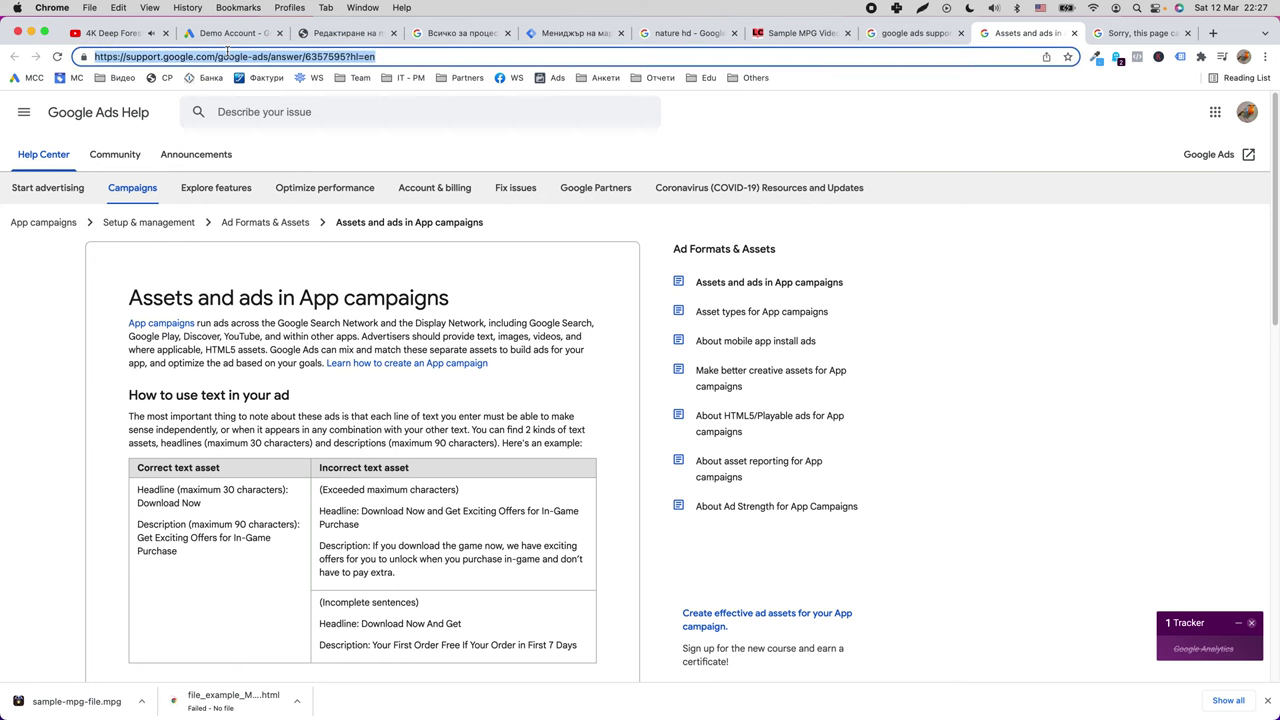
{"action": "type", "text": "google ads supporte"}
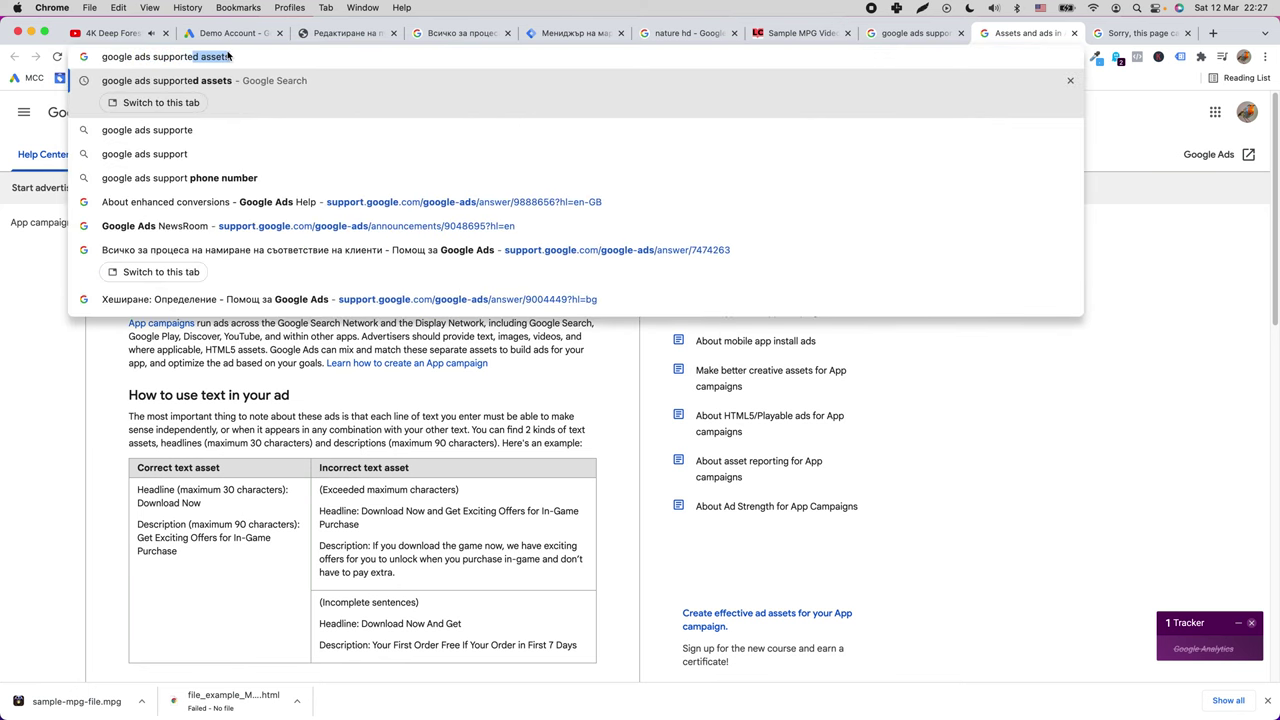
{"action": "type", "text": "d video"}
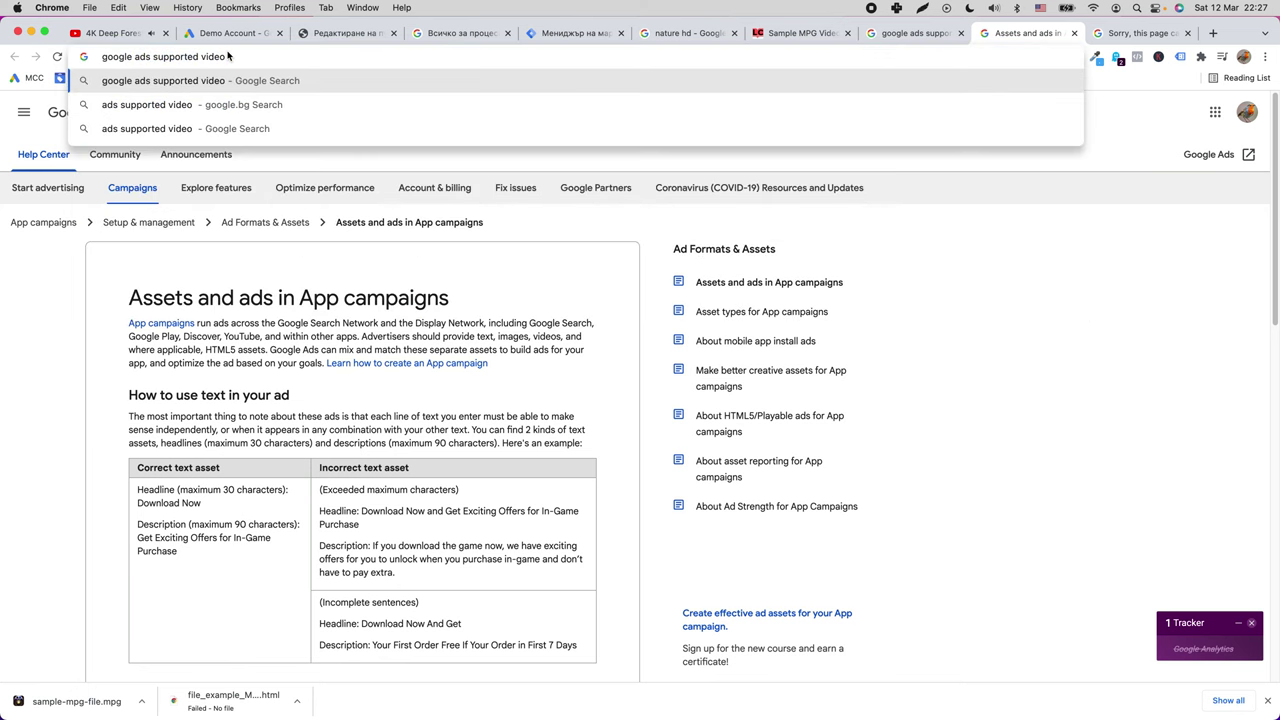
{"action": "type", "text": " formats"}
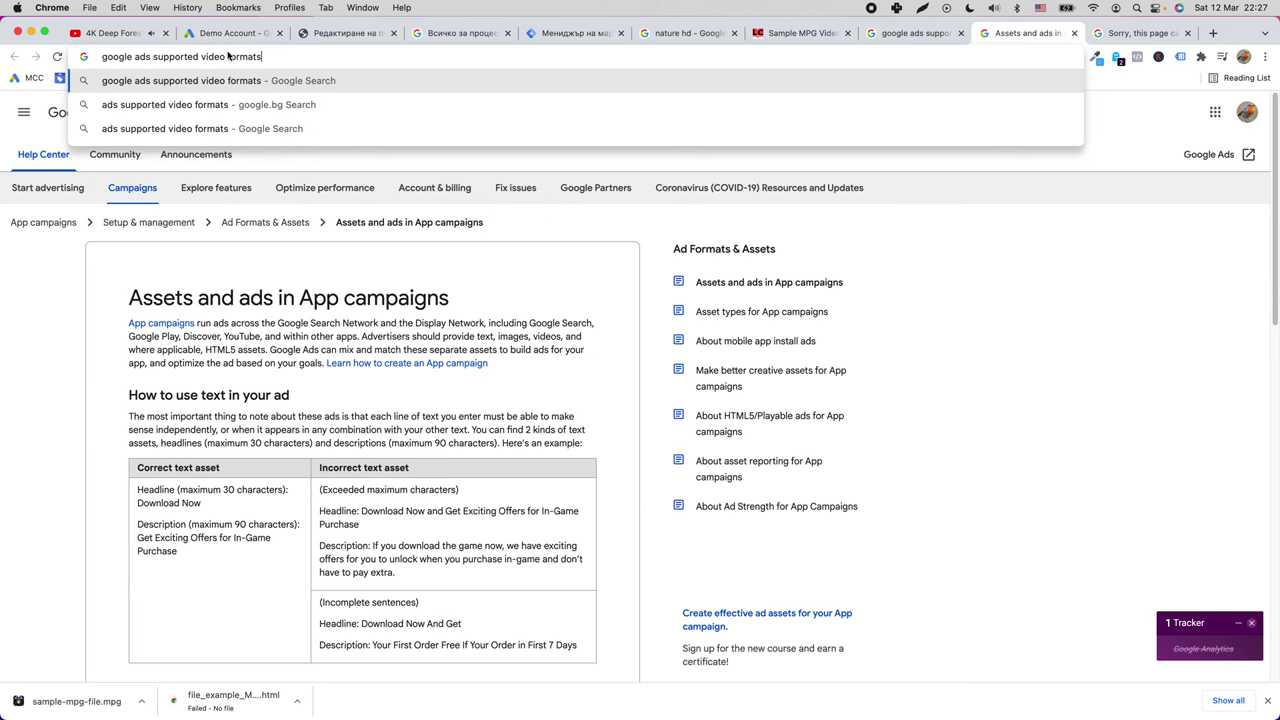
{"action": "key", "text": "Return"}
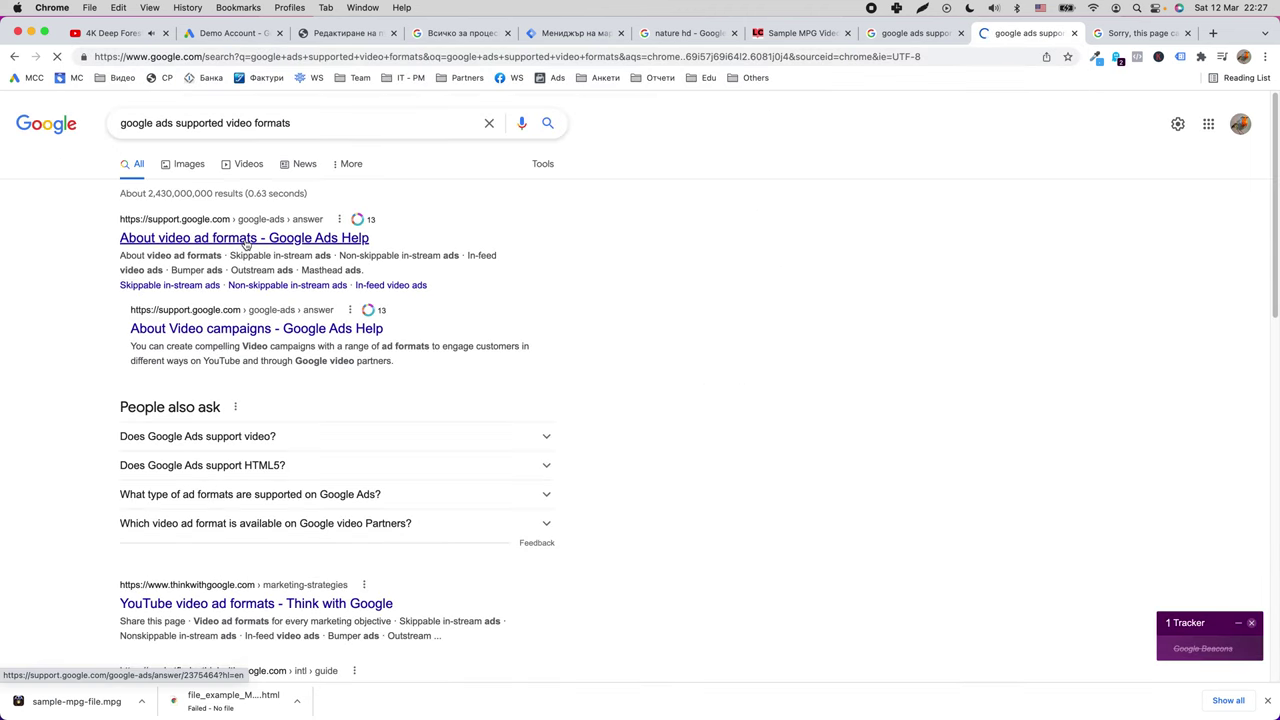
Open the About video ad formats help article and skim it through to the related links at its end.
{"action": "left_click", "coordinate": [204, 244]}
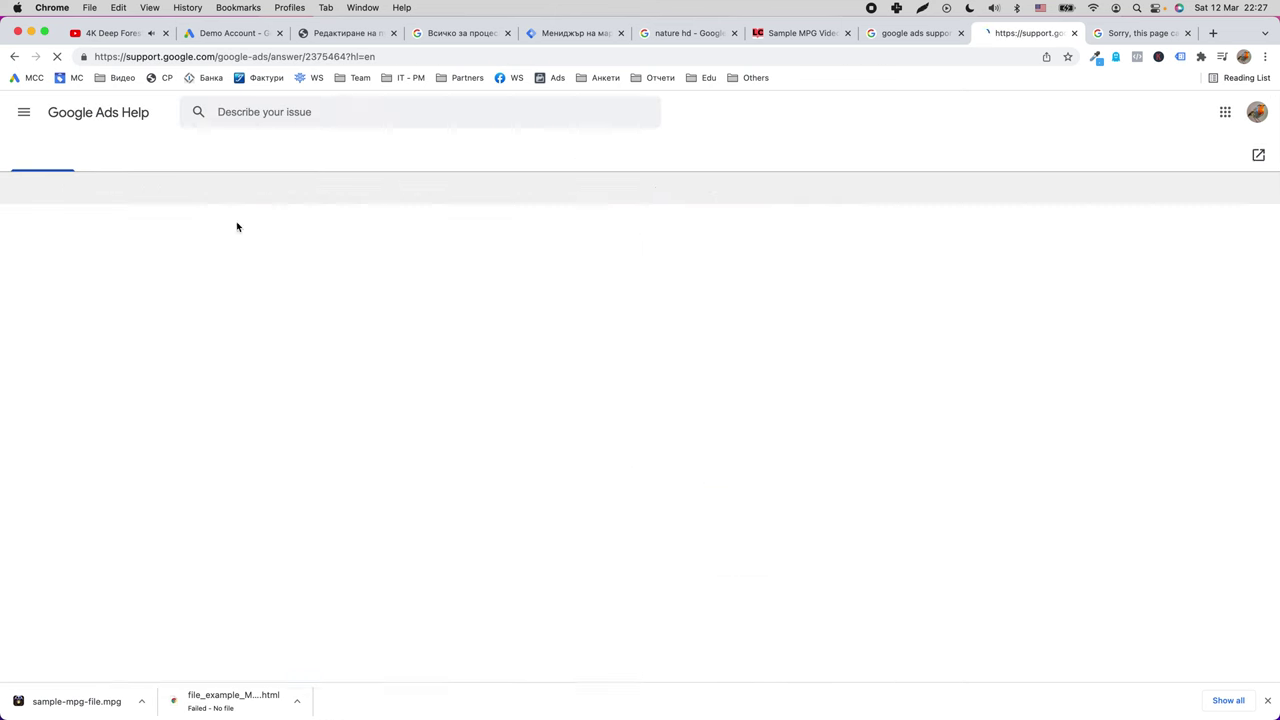
{"action": "scroll", "coordinate": [134, 470], "scroll_direction": "down", "scroll_amount": 4}
{"action": "scroll", "coordinate": [134, 470], "scroll_direction": "down", "scroll_amount": 10}
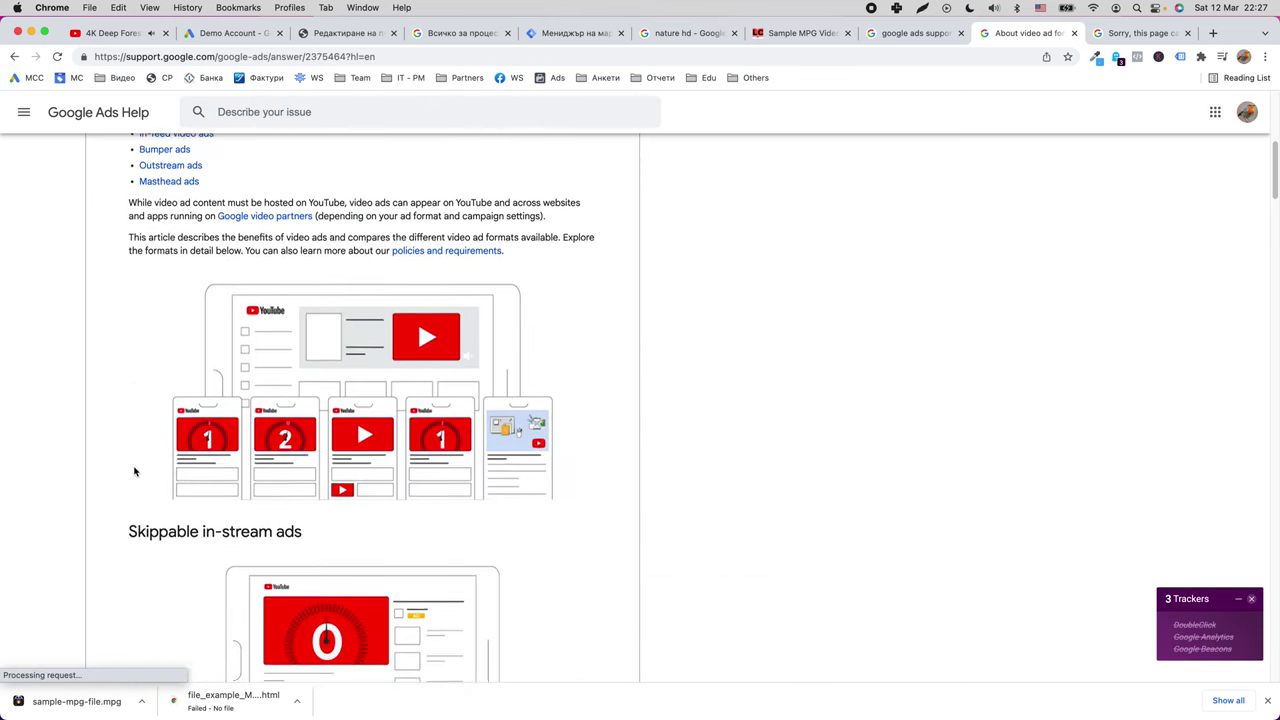
{"action": "scroll", "coordinate": [134, 470], "scroll_direction": "down", "scroll_amount": 20}
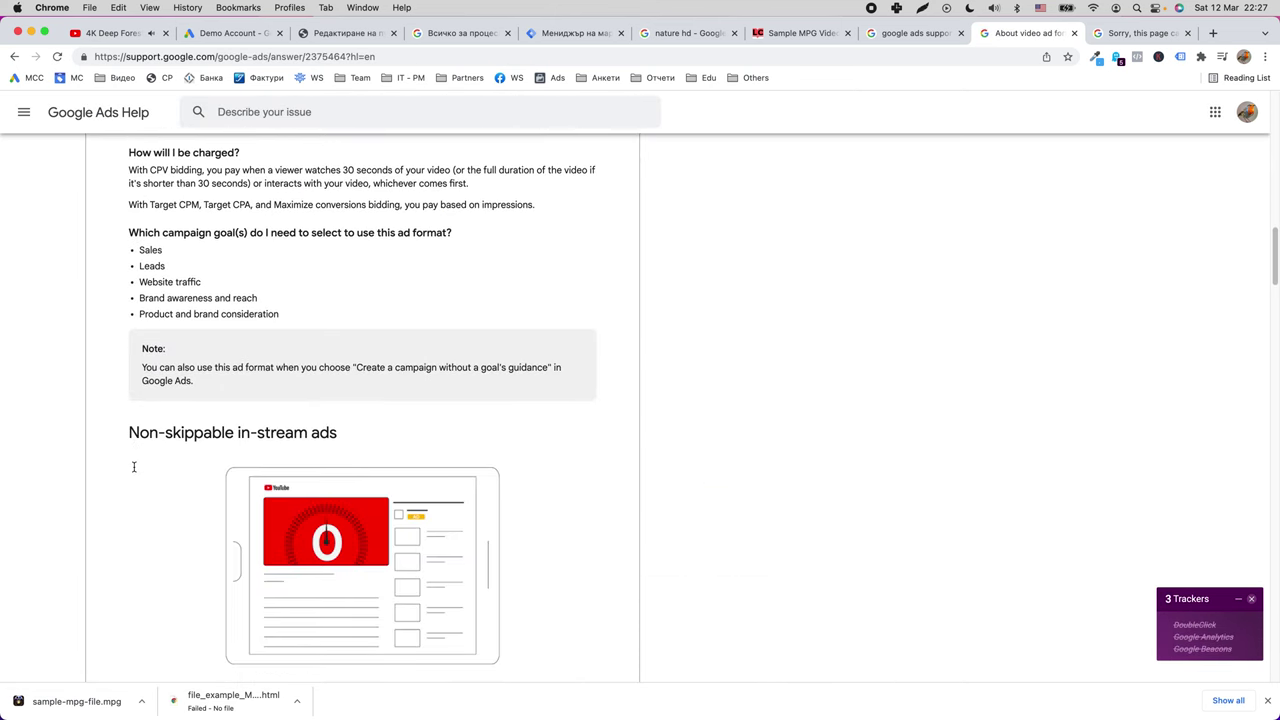
{"action": "scroll", "coordinate": [134, 467], "scroll_direction": "down", "scroll_amount": 12}
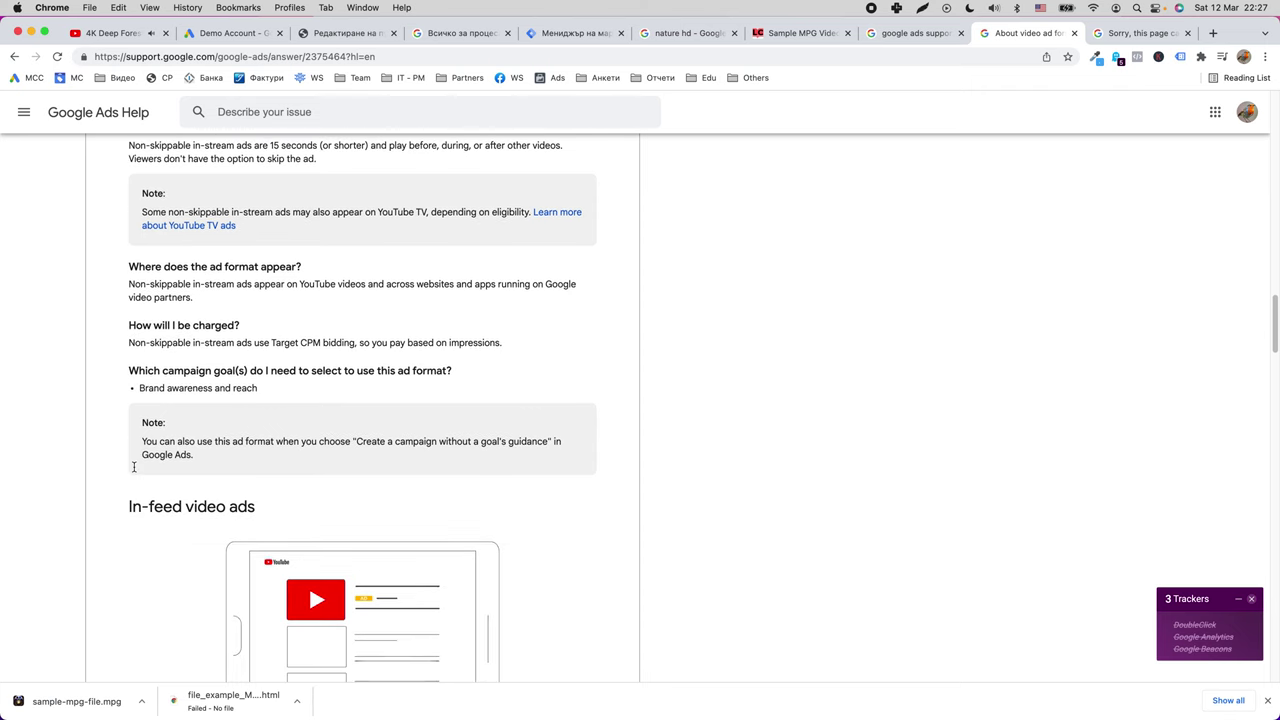
{"action": "scroll", "coordinate": [134, 467], "scroll_direction": "down", "scroll_amount": 14}
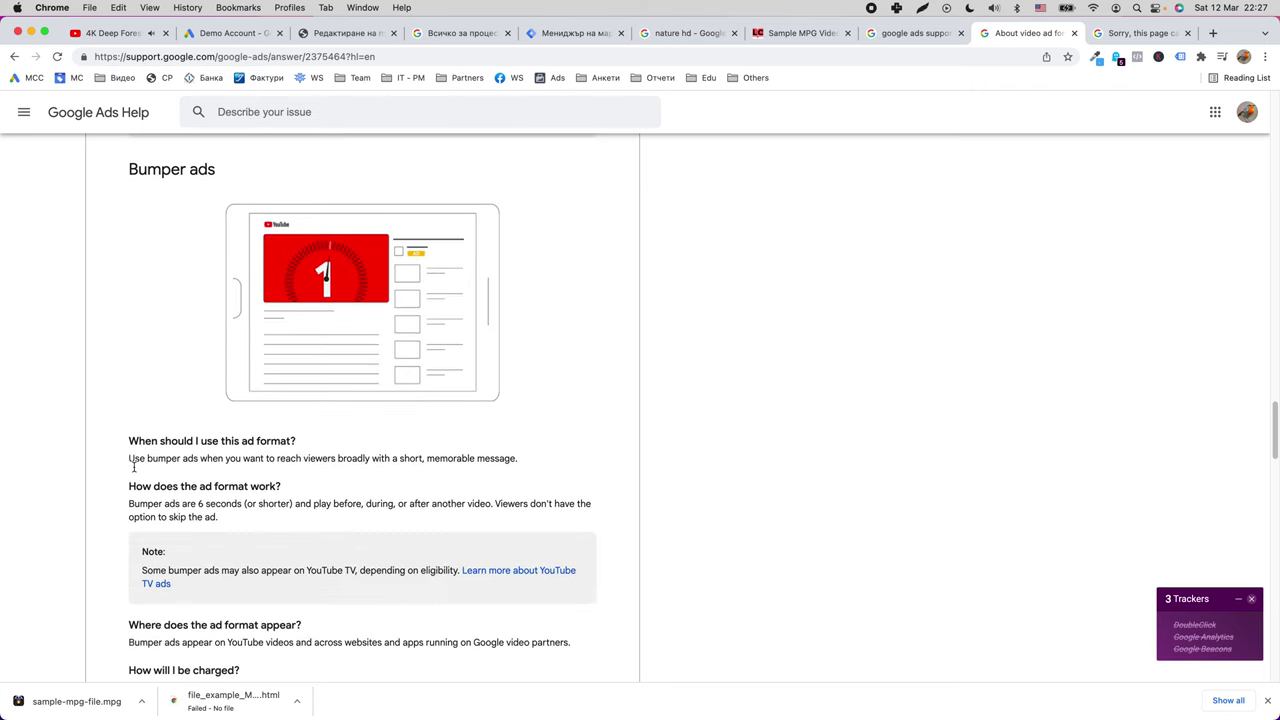
{"action": "scroll", "coordinate": [134, 470], "scroll_direction": "down", "scroll_amount": 20}
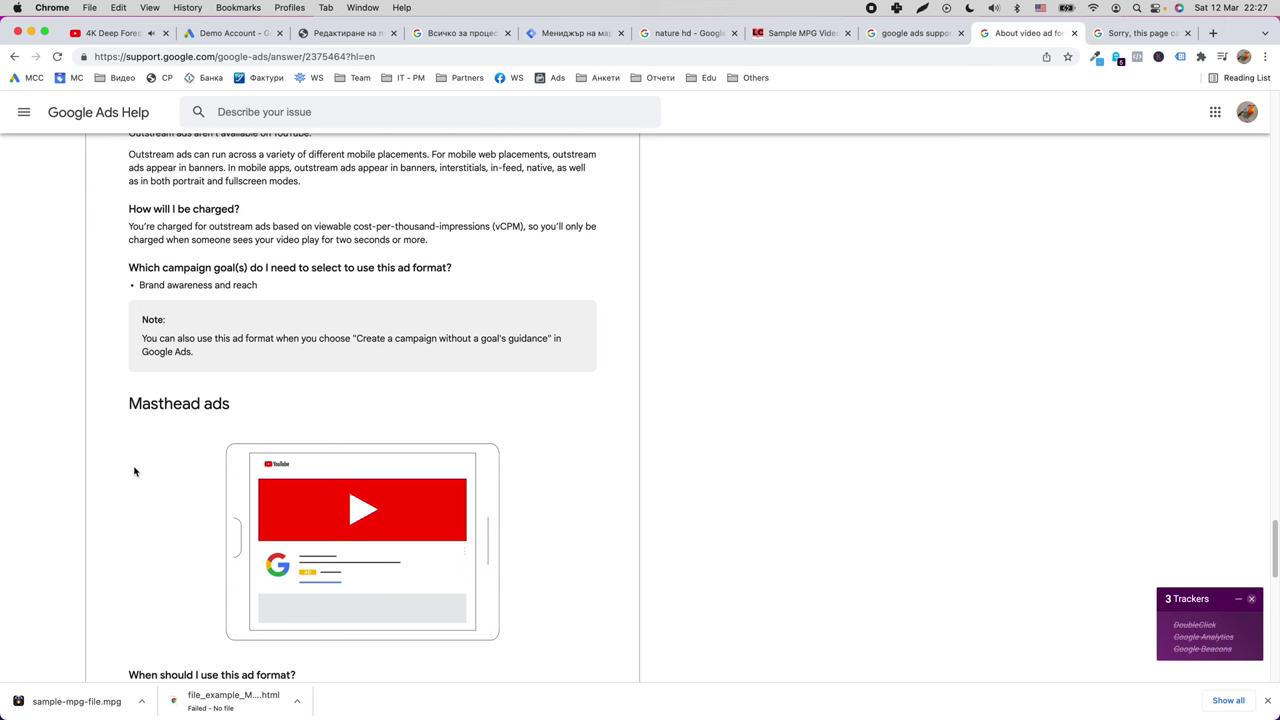
{"action": "scroll", "coordinate": [134, 470], "scroll_direction": "down", "scroll_amount": 8}
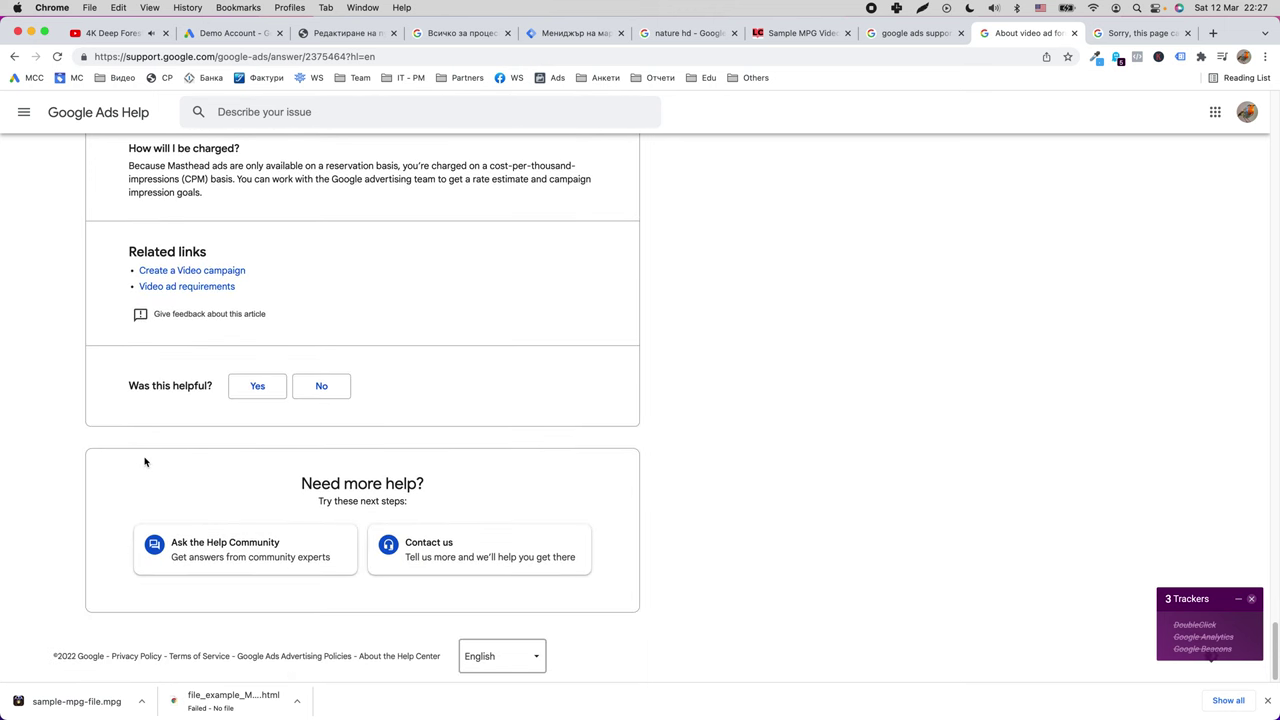
Open the related Video ad requirements article and look through it for supported video file formats.
{"action": "left_click", "coordinate": [207, 287]}
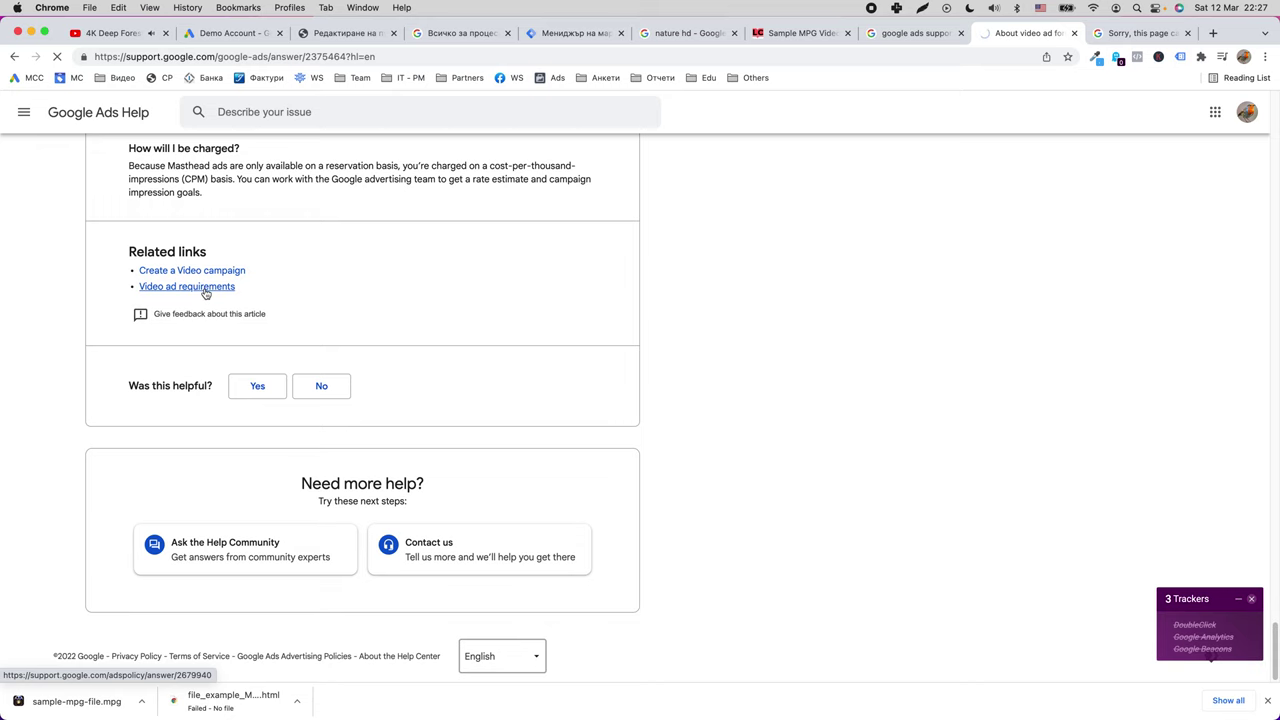
{"action": "scroll", "coordinate": [263, 403], "scroll_direction": "down", "scroll_amount": 8}
{"action": "scroll", "coordinate": [290, 400], "scroll_direction": "down", "scroll_amount": 12}
{"action": "scroll", "coordinate": [292, 459], "scroll_direction": "up", "scroll_amount": 20}
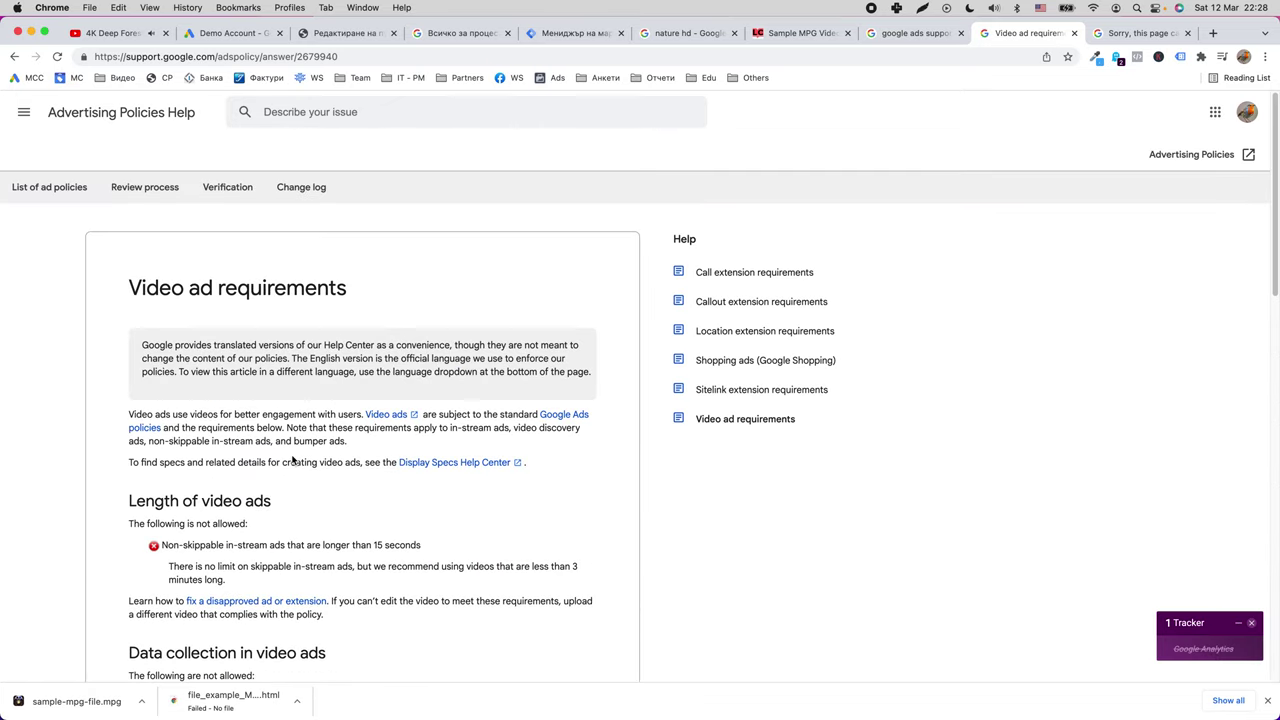
{"action": "left_click", "coordinate": [378, 418]}
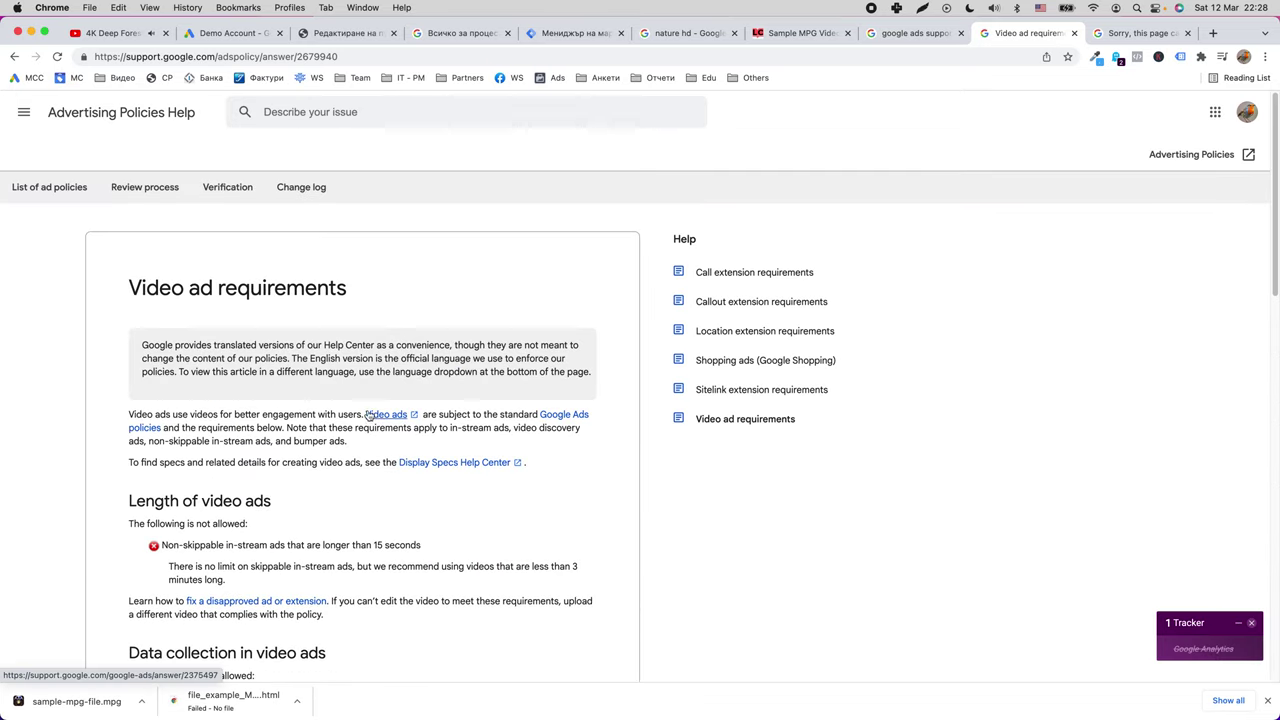
{"action": "scroll", "coordinate": [338, 410], "scroll_direction": "down", "scroll_amount": 15}
Return to the video formats search results and read the related answers on video, HTML5 and MP4 support in Google ads.
{"action": "key", "text": "super+bracketleft"}
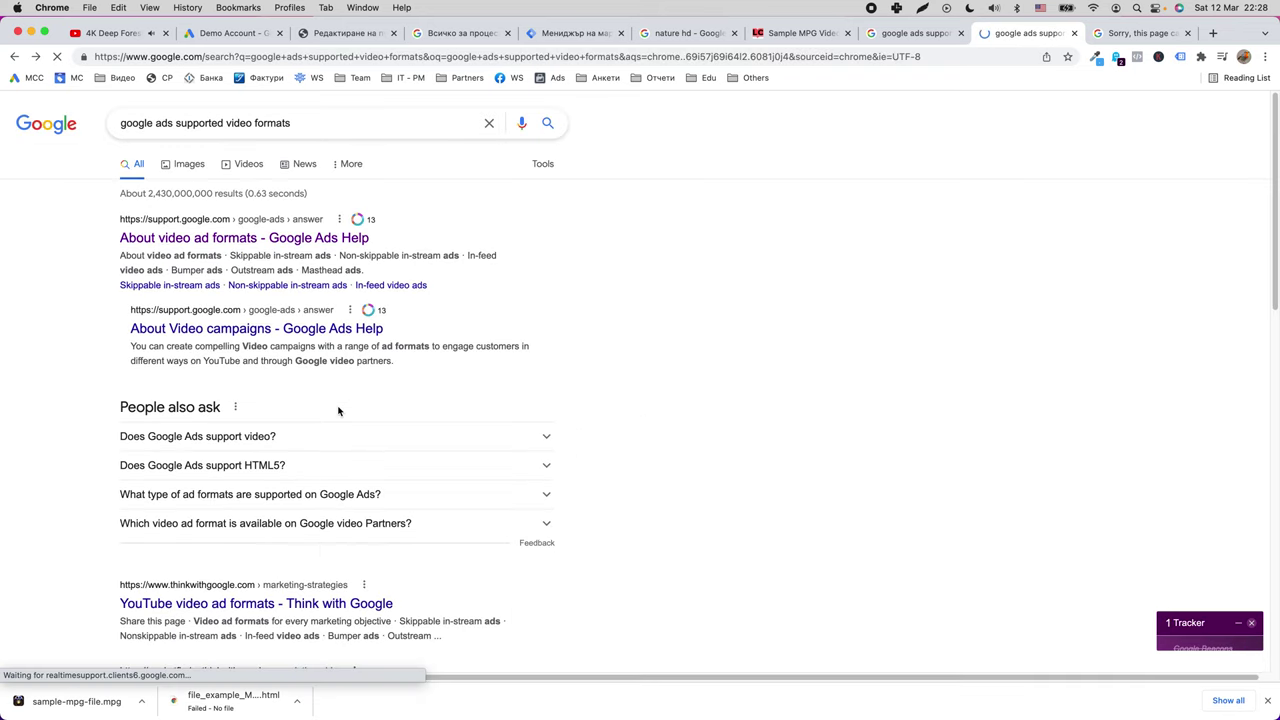
{"action": "left_click", "coordinate": [292, 495]}
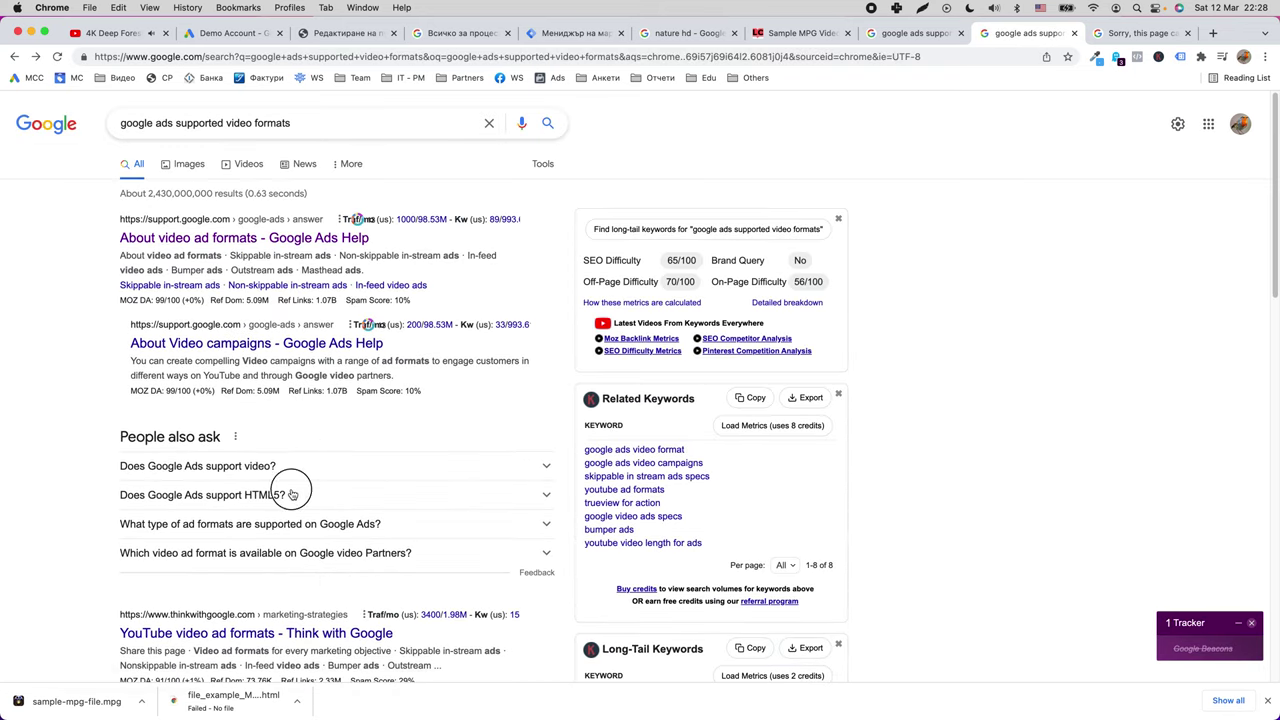
{"action": "left_click", "coordinate": [268, 470]}
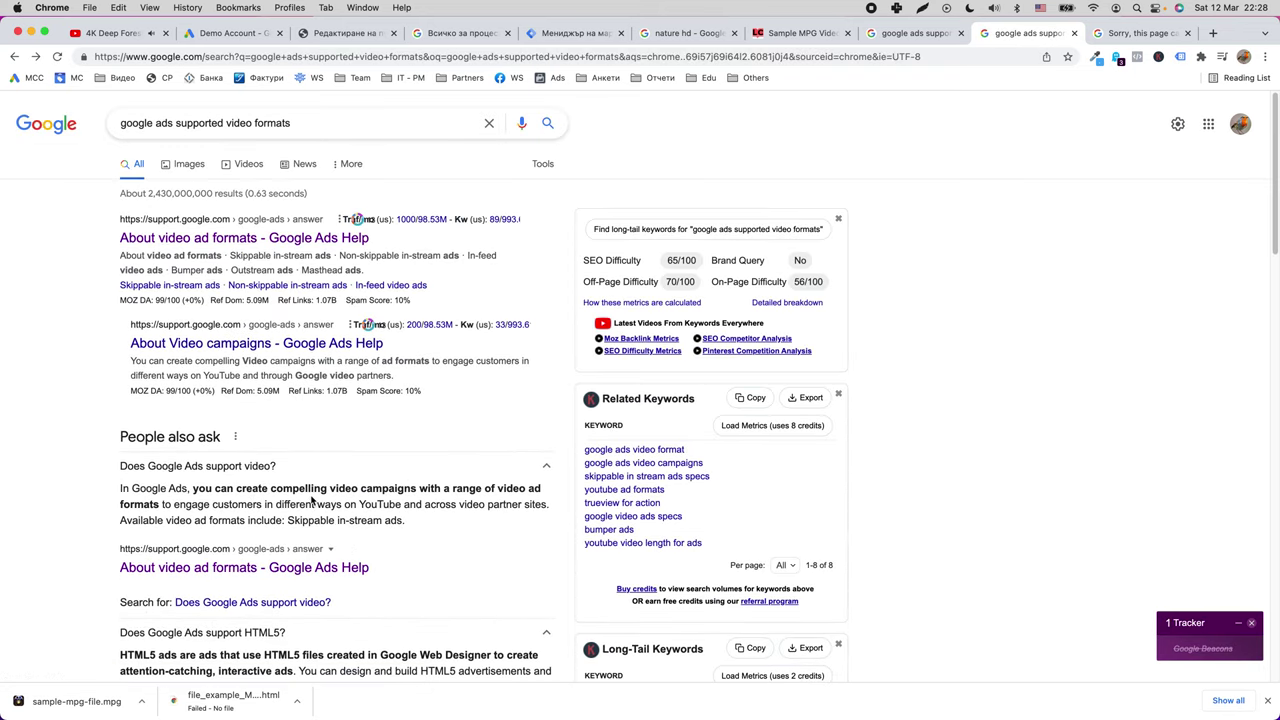
{"action": "scroll", "coordinate": [280, 498], "scroll_direction": "down", "scroll_amount": 10}
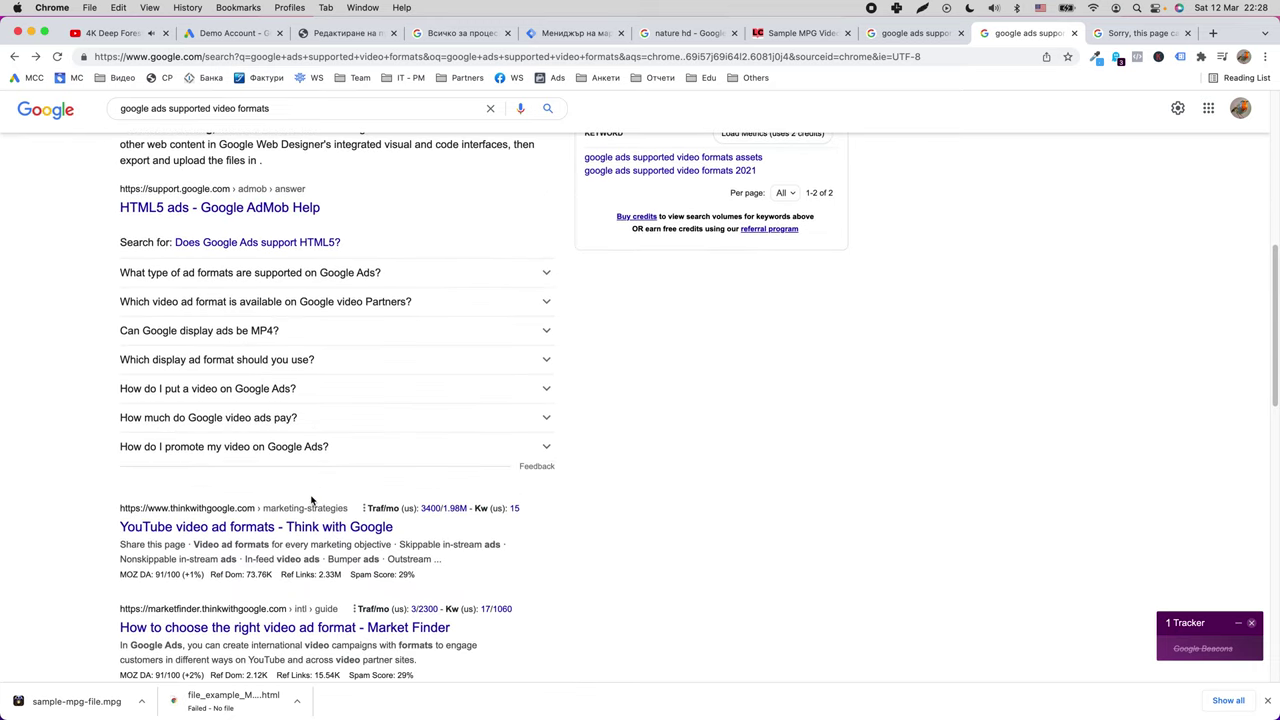
{"action": "left_click", "coordinate": [279, 337]}
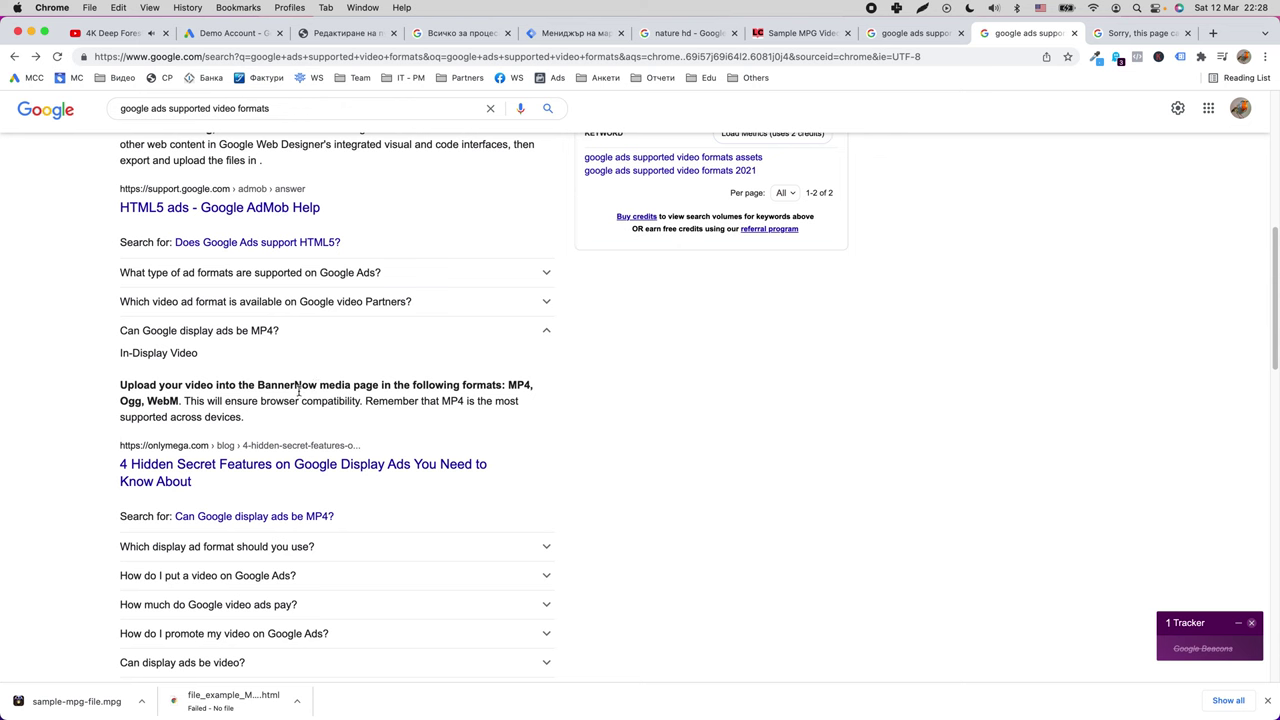
{"action": "double_click", "coordinate": [277, 386]}
{"action": "scroll", "coordinate": [310, 378], "scroll_direction": "down", "scroll_amount": 10}
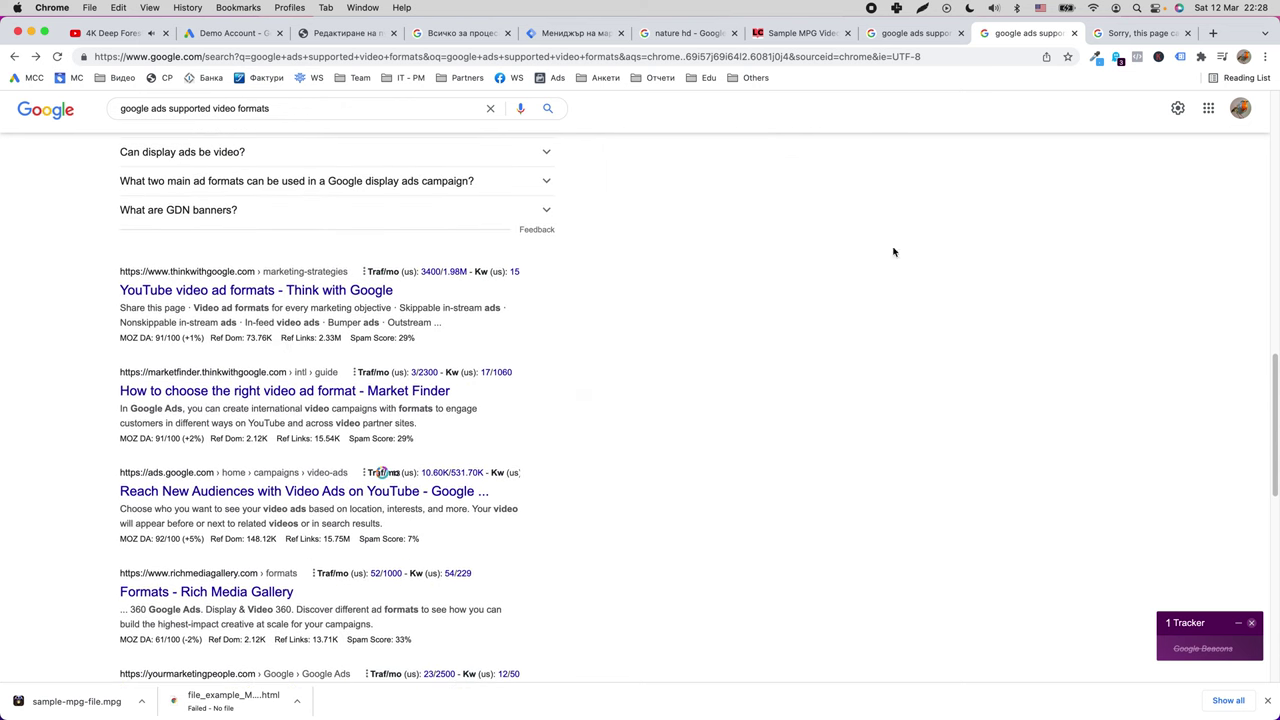
{"action": "scroll", "coordinate": [891, 220], "scroll_direction": "up", "scroll_amount": 5}
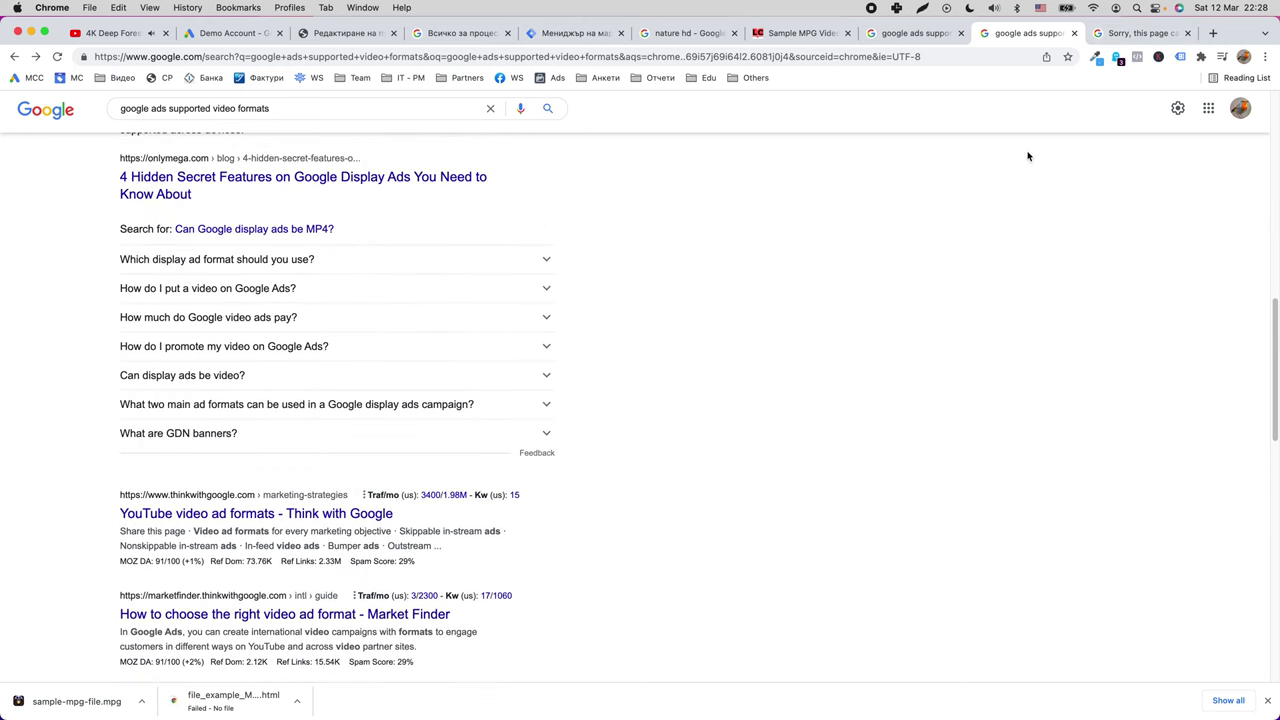
Return to the Google Ads Asset Library tab and close the browser's downloads bar.
{"action": "left_click", "coordinate": [918, 33]}
{"action": "left_click", "coordinate": [674, 35]}
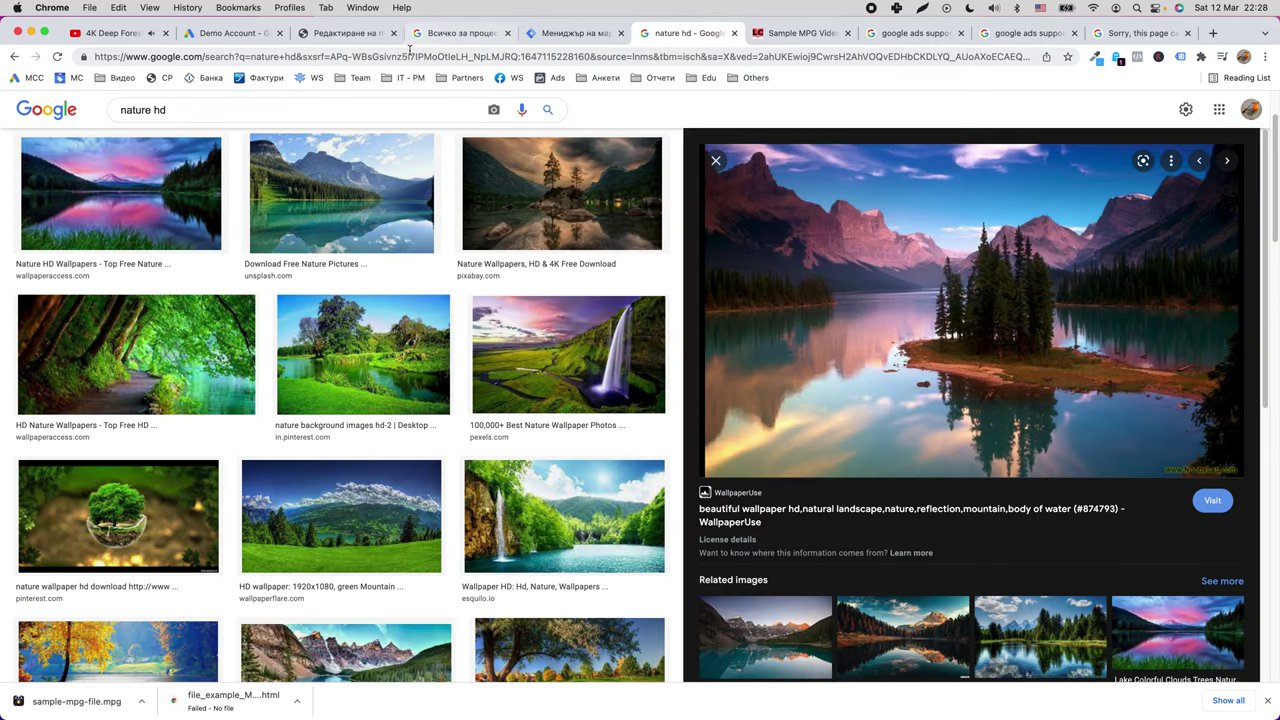
{"action": "left_click", "coordinate": [225, 33]}
{"action": "right_click", "coordinate": [263, 162]}
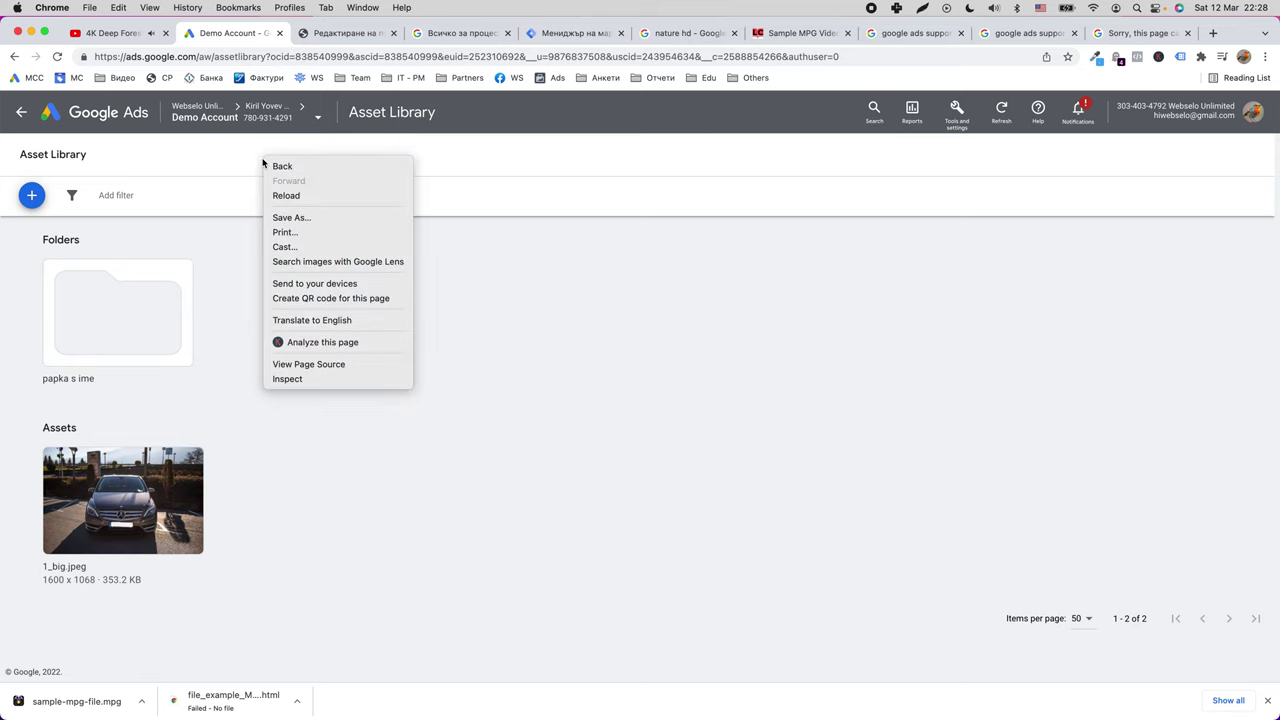
{"action": "left_click", "coordinate": [467, 311]}
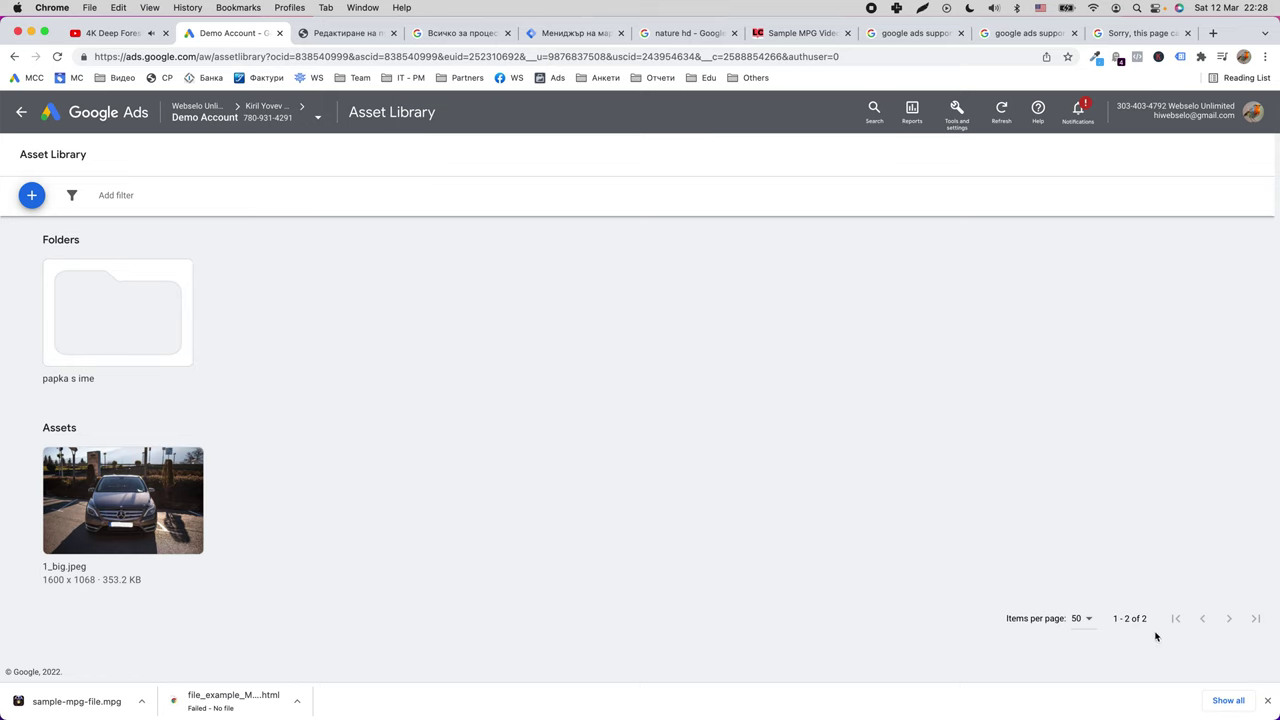
{"action": "left_click", "coordinate": [1267, 702]}
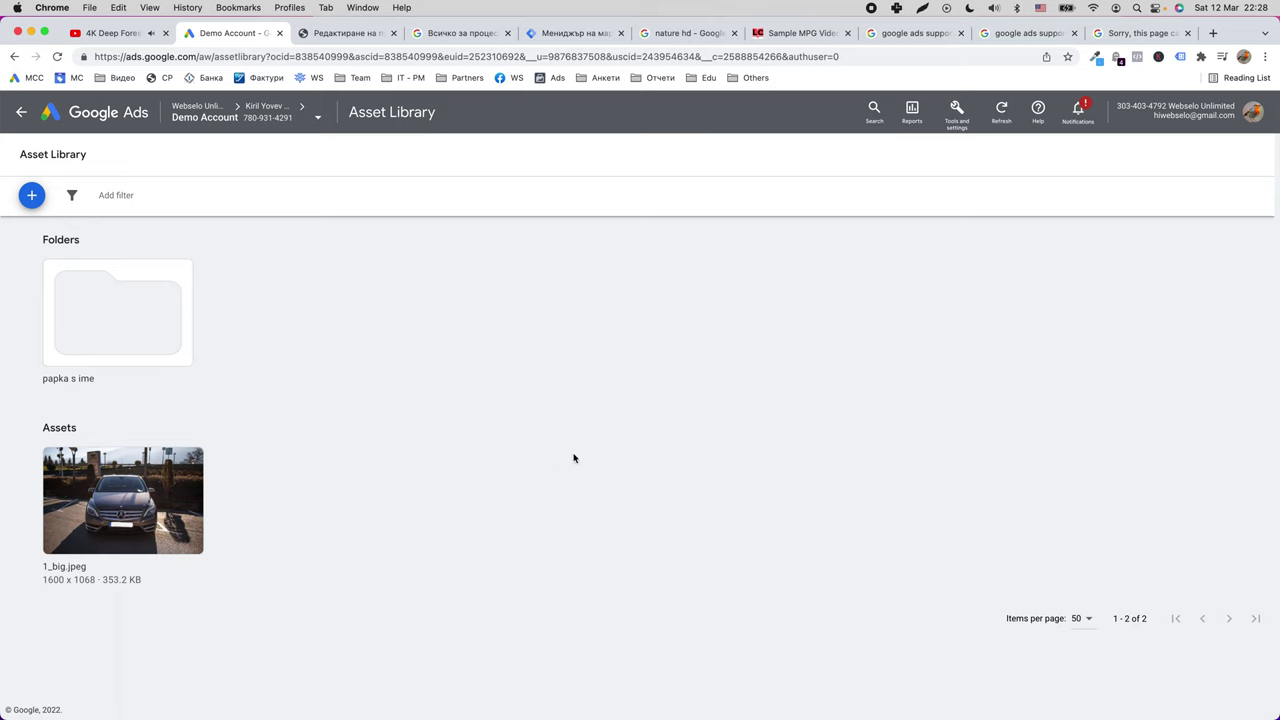
Close the leftover help and search tabs, search Google for "webp image" and show the image results.
{"action": "key", "text": "super+w"}
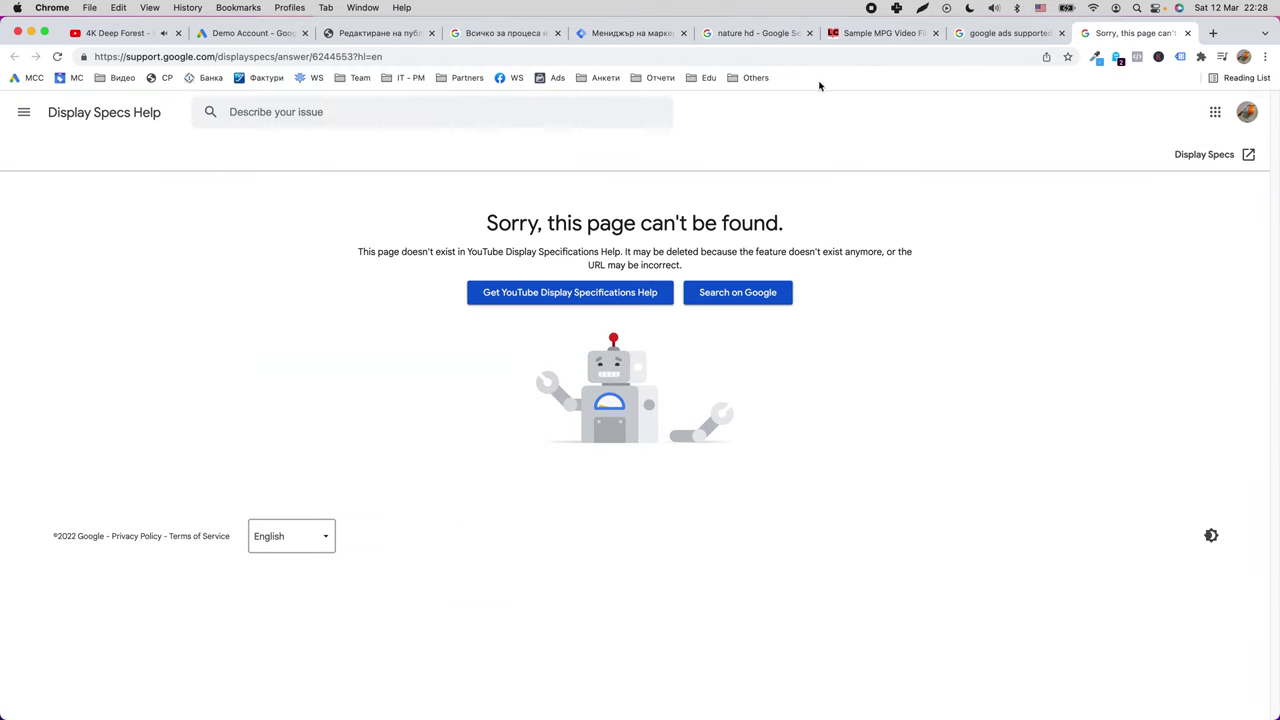
{"action": "key", "text": "super+w"}
{"action": "triple_click", "coordinate": [346, 123]}
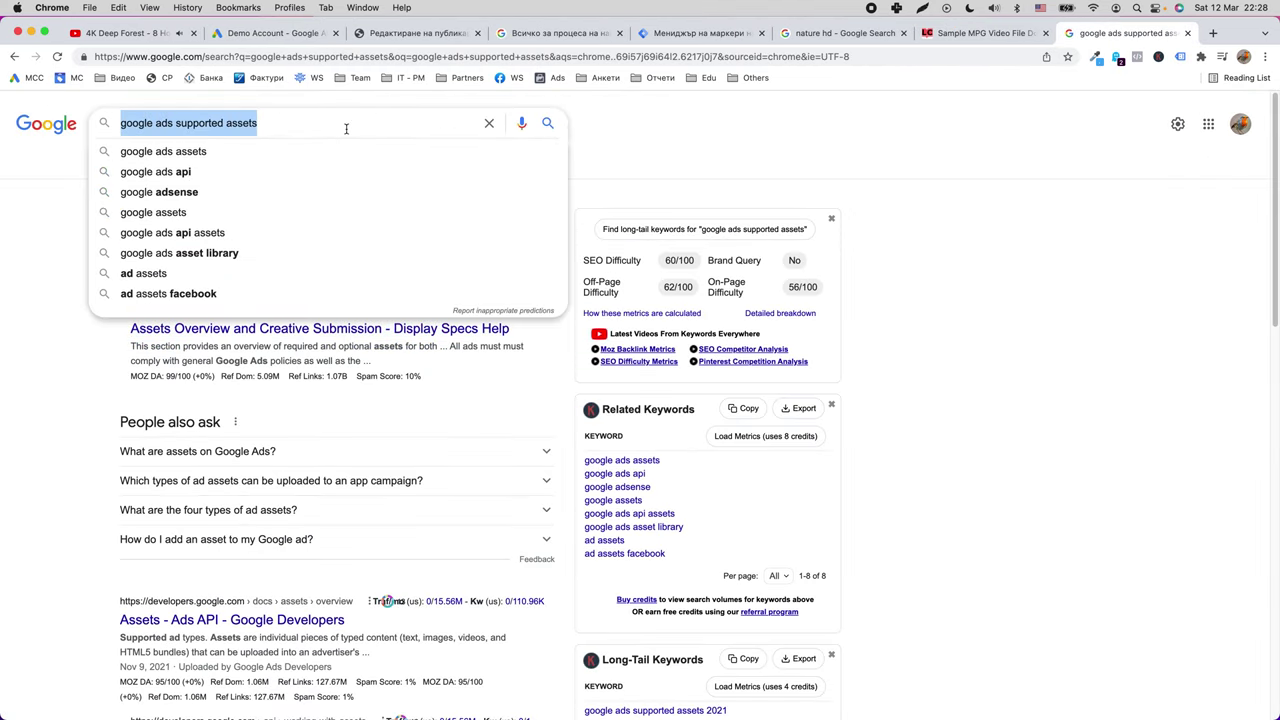
{"action": "type", "text": "webp image"}
{"action": "key", "text": "Down"}
{"action": "key", "text": "Down"}
{"action": "key", "text": "Up"}
{"action": "key", "text": "Return"}
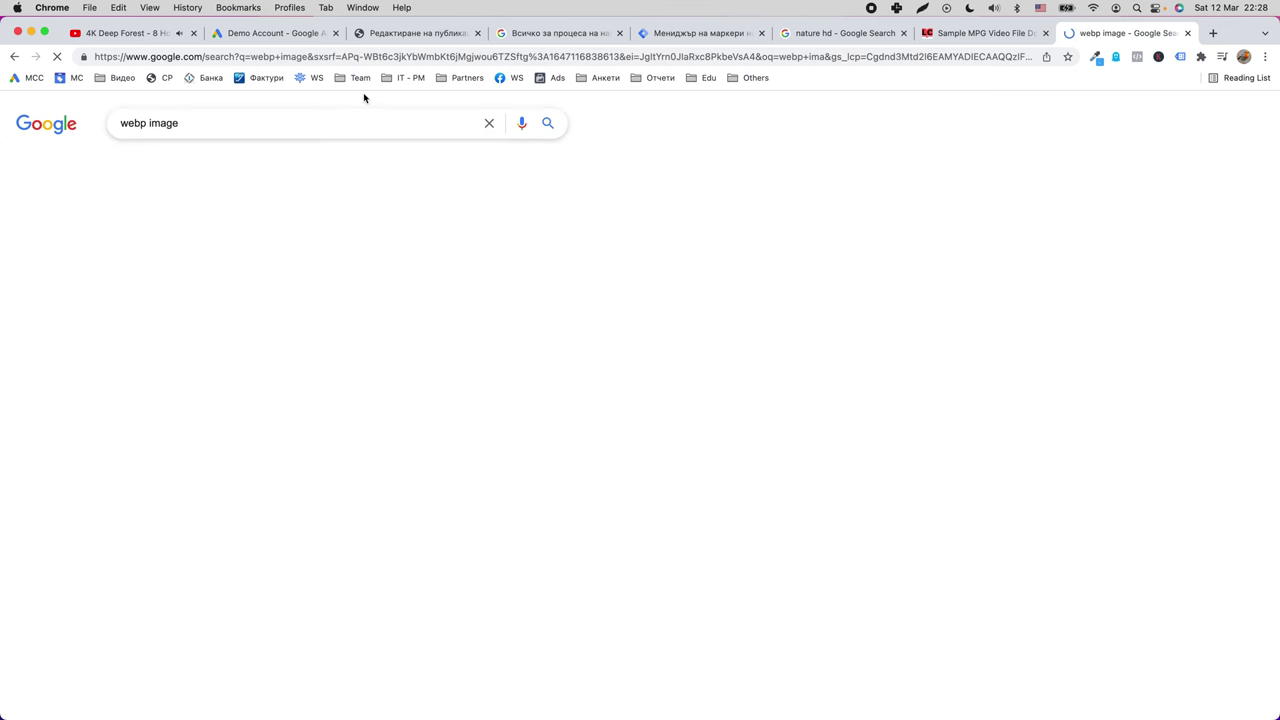
{"action": "left_click", "coordinate": [188, 163]}
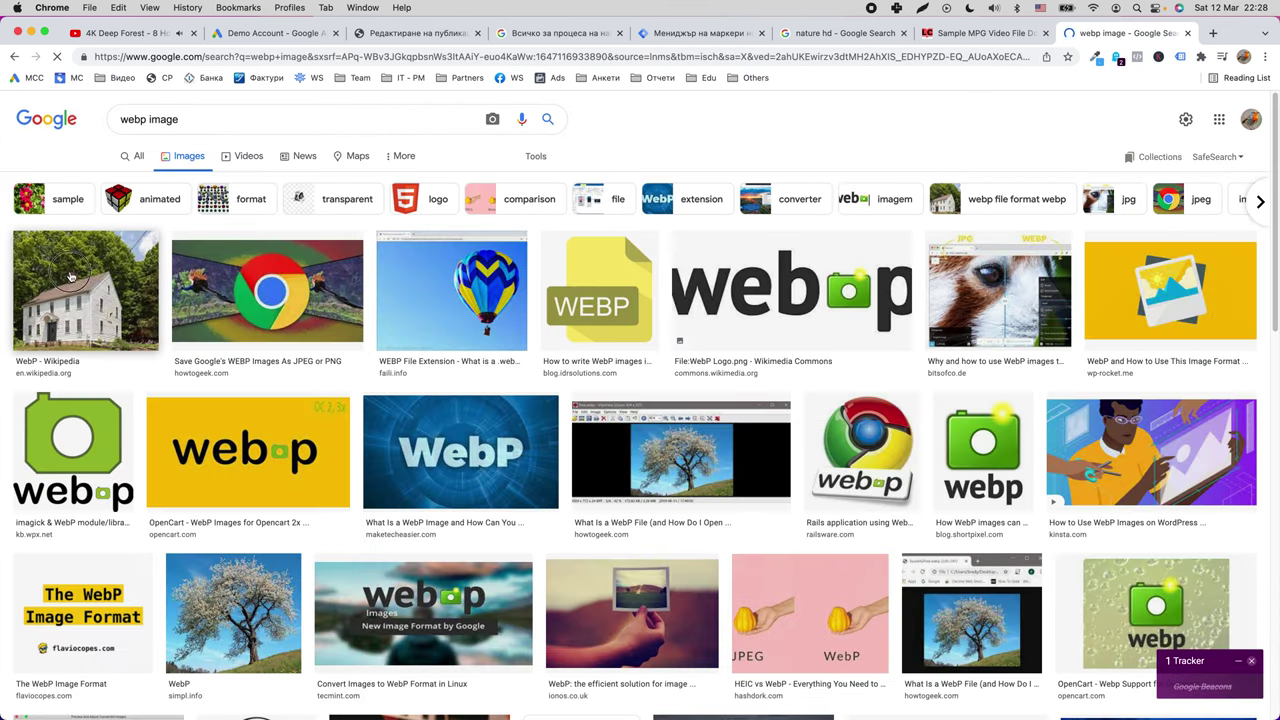
Open the Wikipedia WebP photo of the white house full size in its own tab and save it to the computer.
{"action": "left_click", "coordinate": [70, 275]}
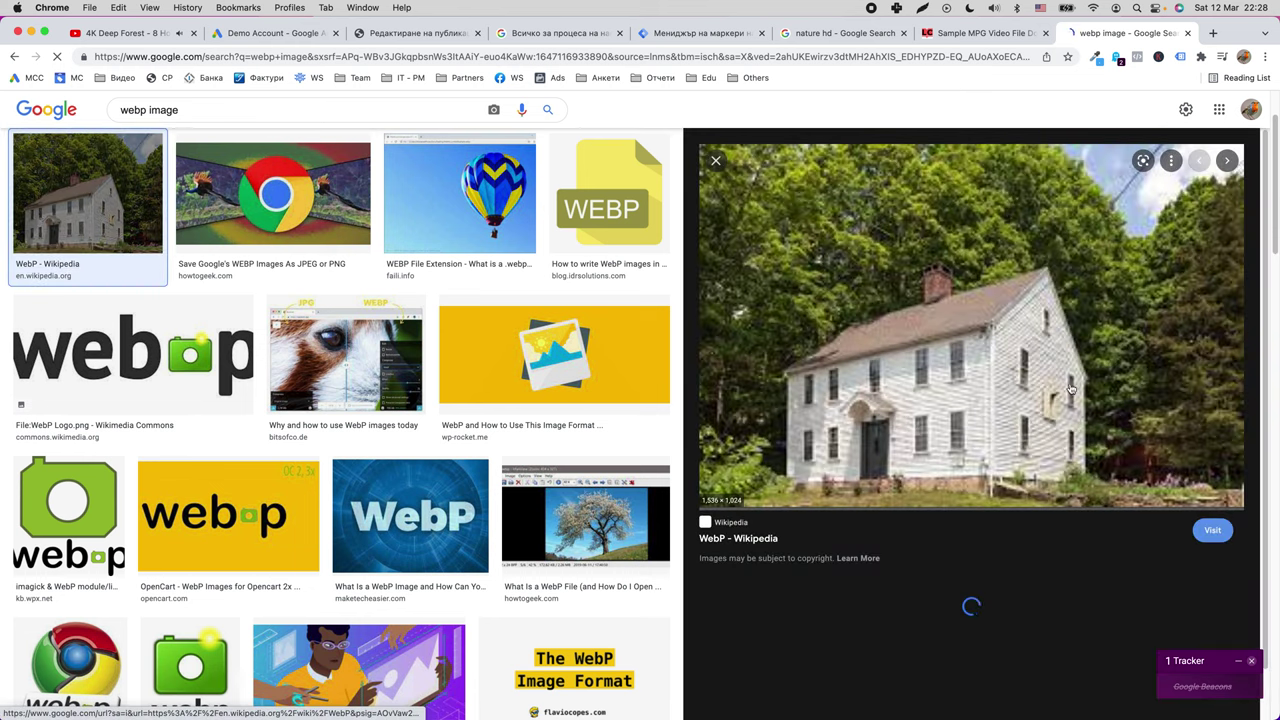
{"action": "right_click", "coordinate": [953, 322]}
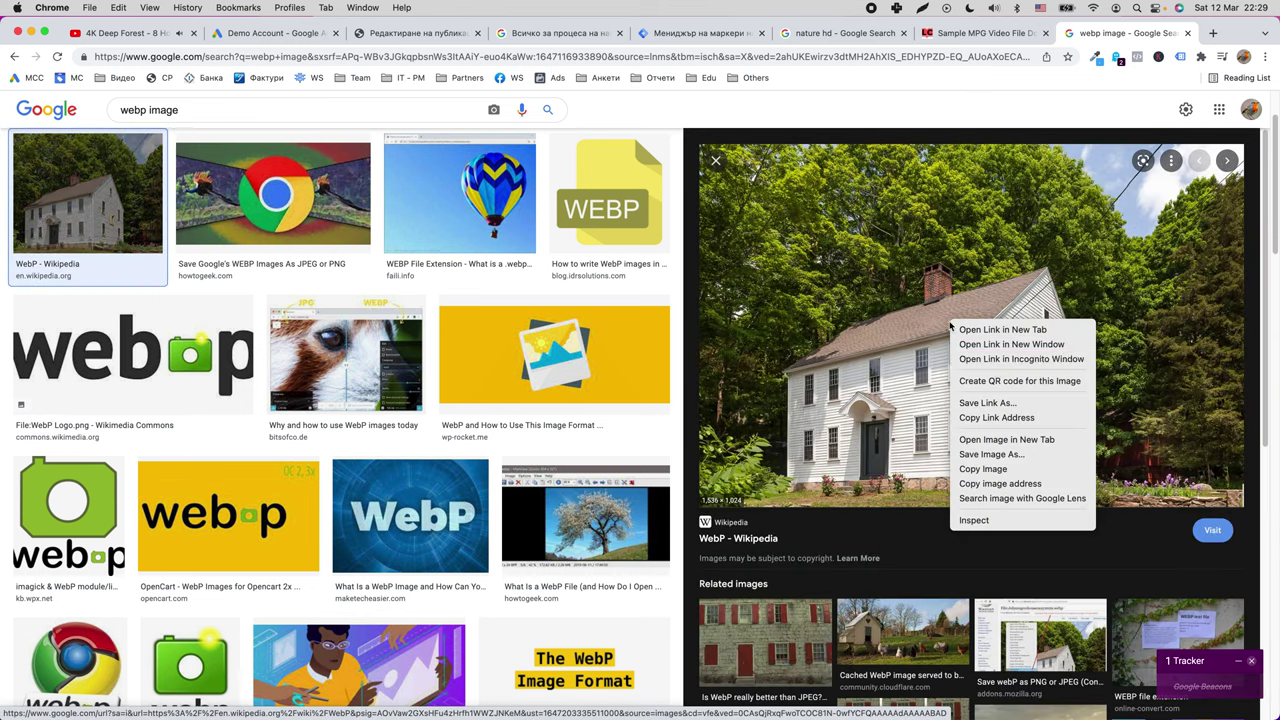
{"action": "left_click", "coordinate": [1008, 442]}
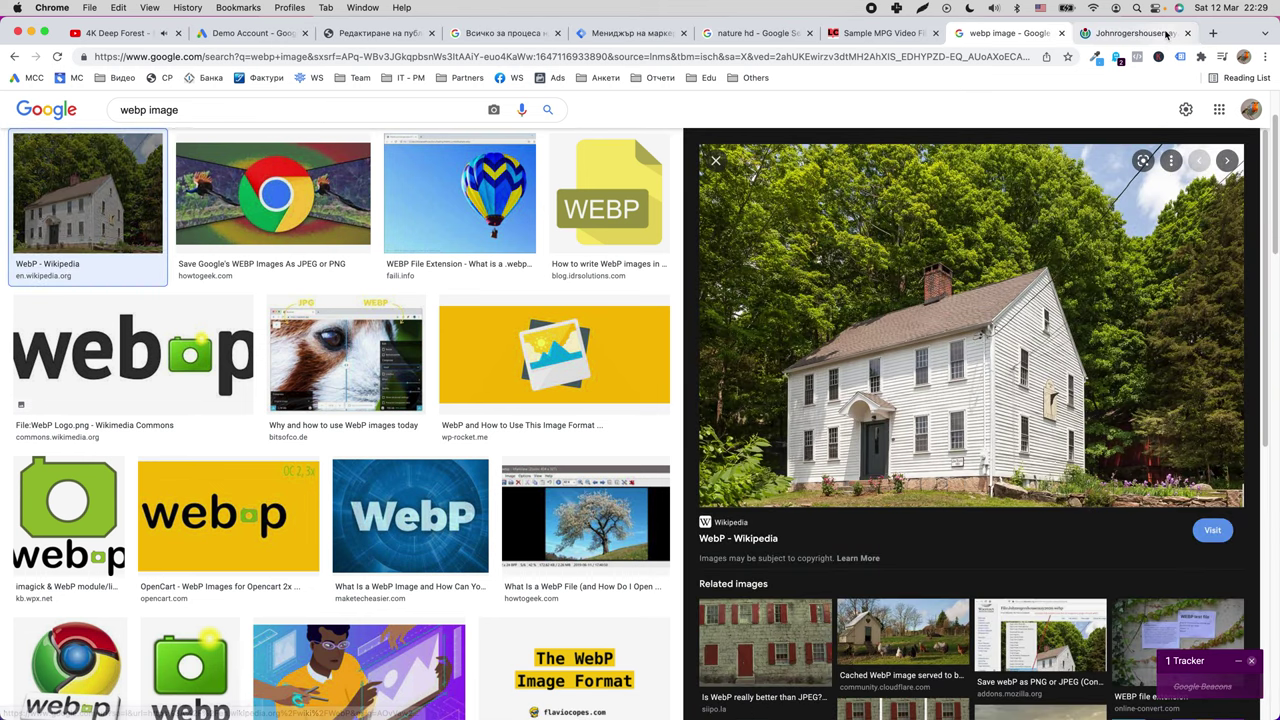
{"action": "key", "text": "super+alt+Right"}
{"action": "right_click", "coordinate": [501, 202]}
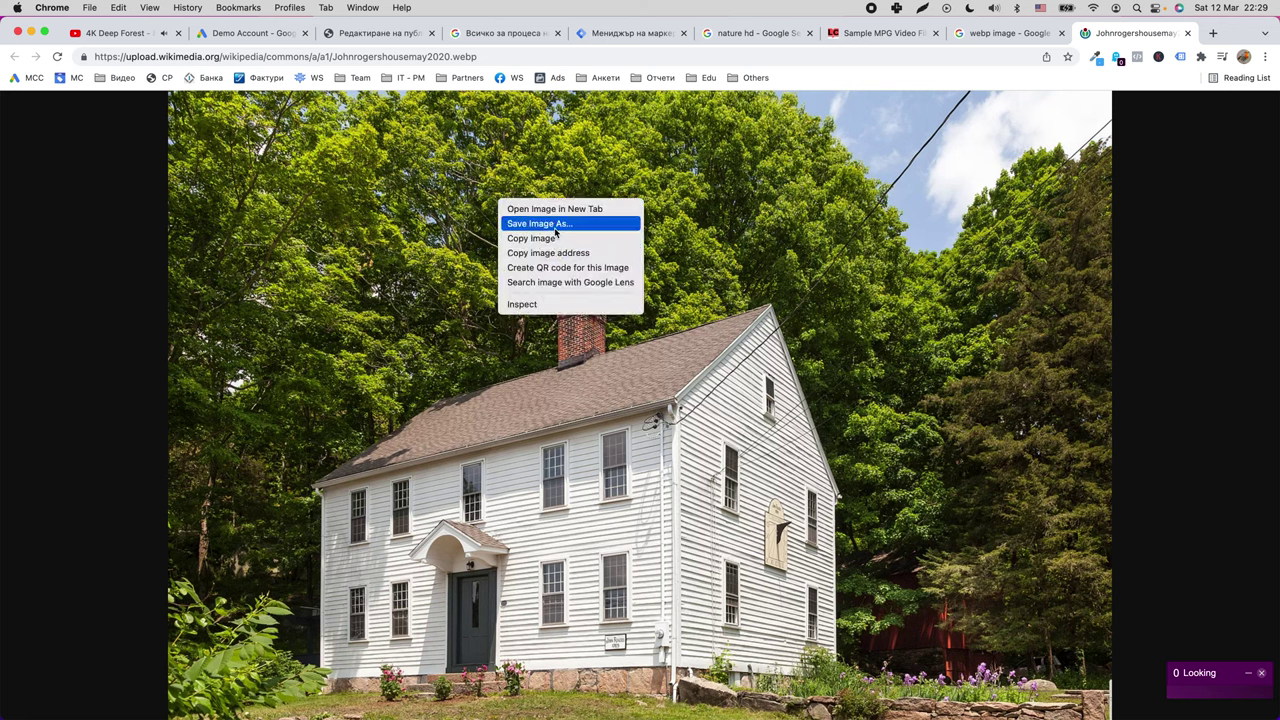
{"action": "left_click", "coordinate": [566, 224]}
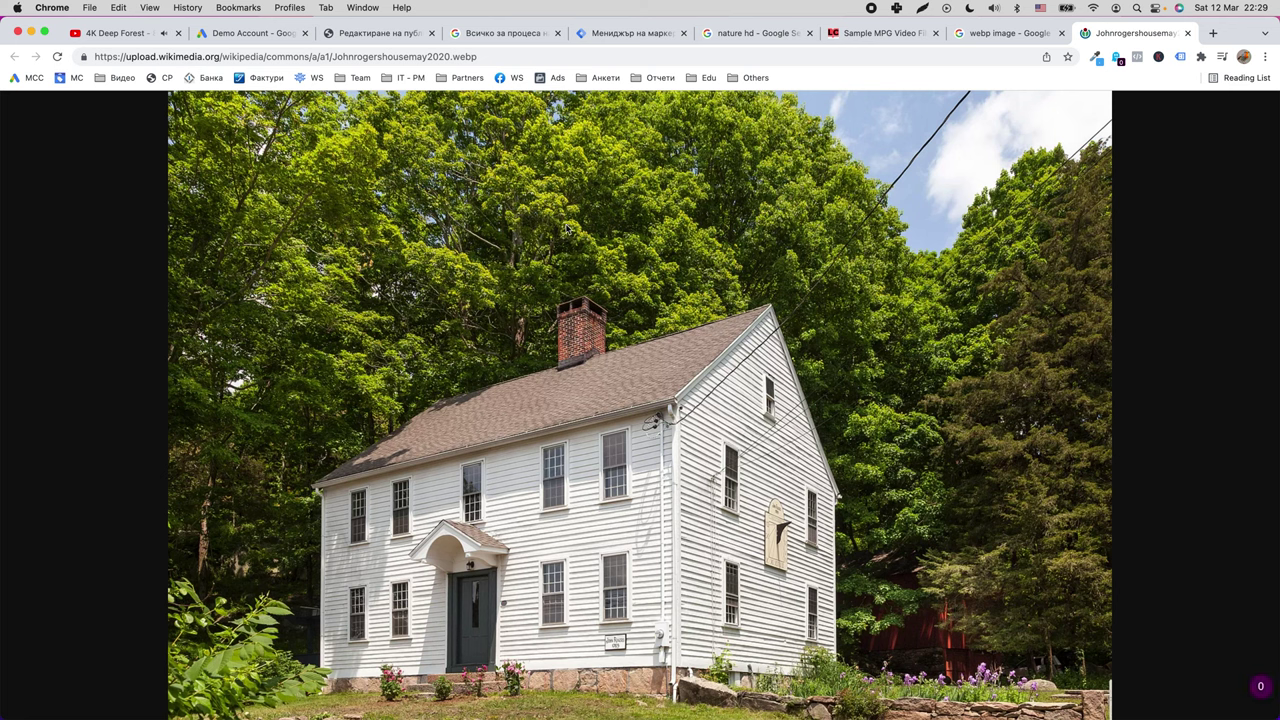
{"action": "key", "text": "Return"}
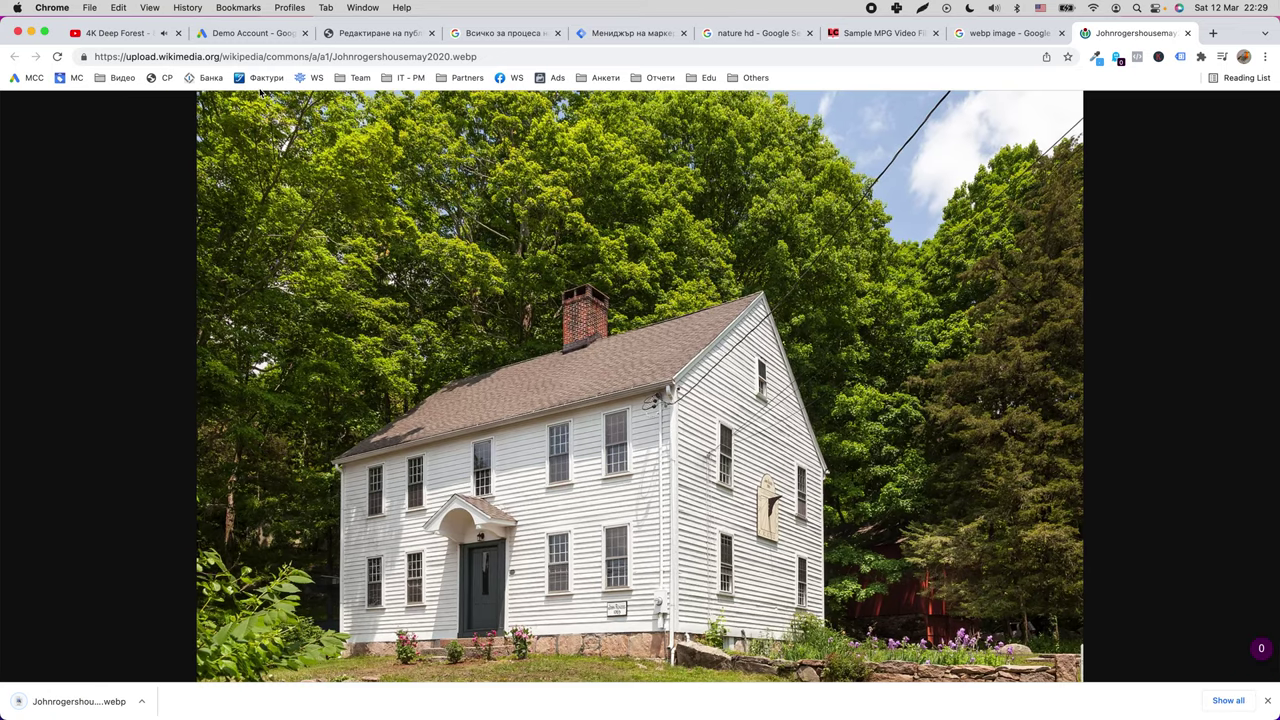
Try to upload the downloaded WebP image from the Downloads folder to the Google Ads Asset Library.
{"action": "left_click", "coordinate": [262, 34]}
{"action": "left_click", "coordinate": [31, 195]}
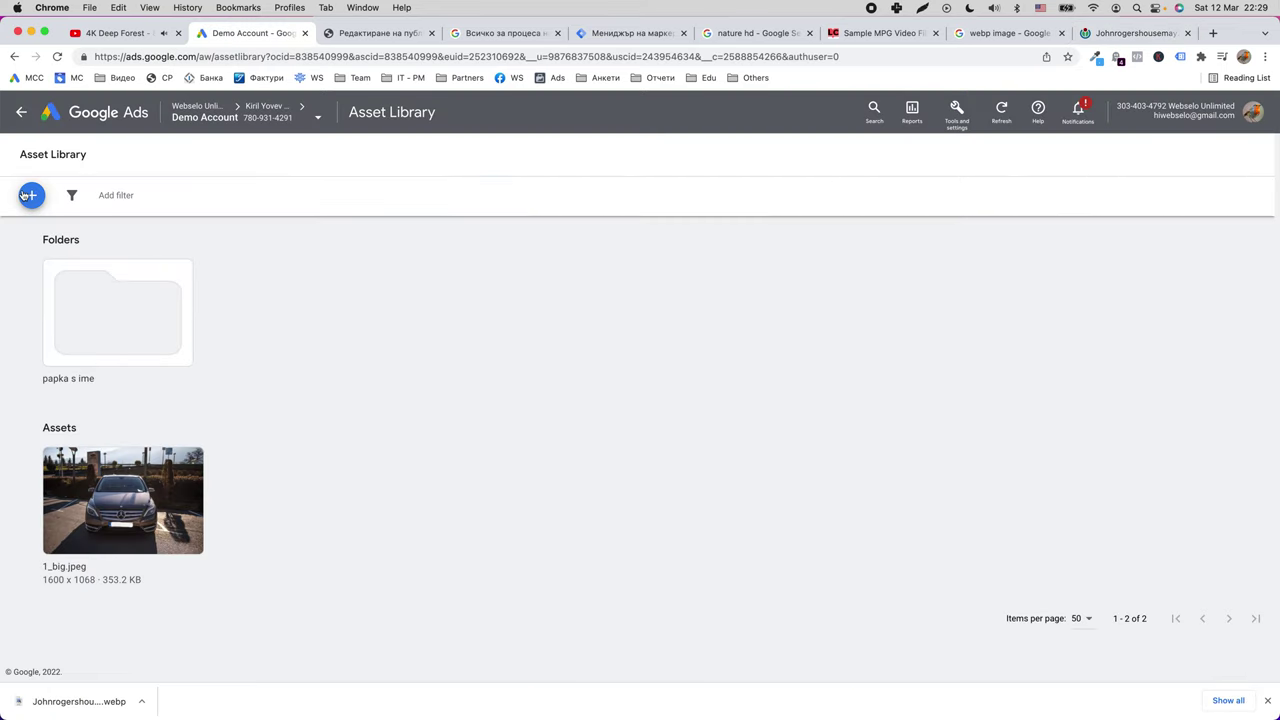
{"action": "left_click", "coordinate": [101, 246]}
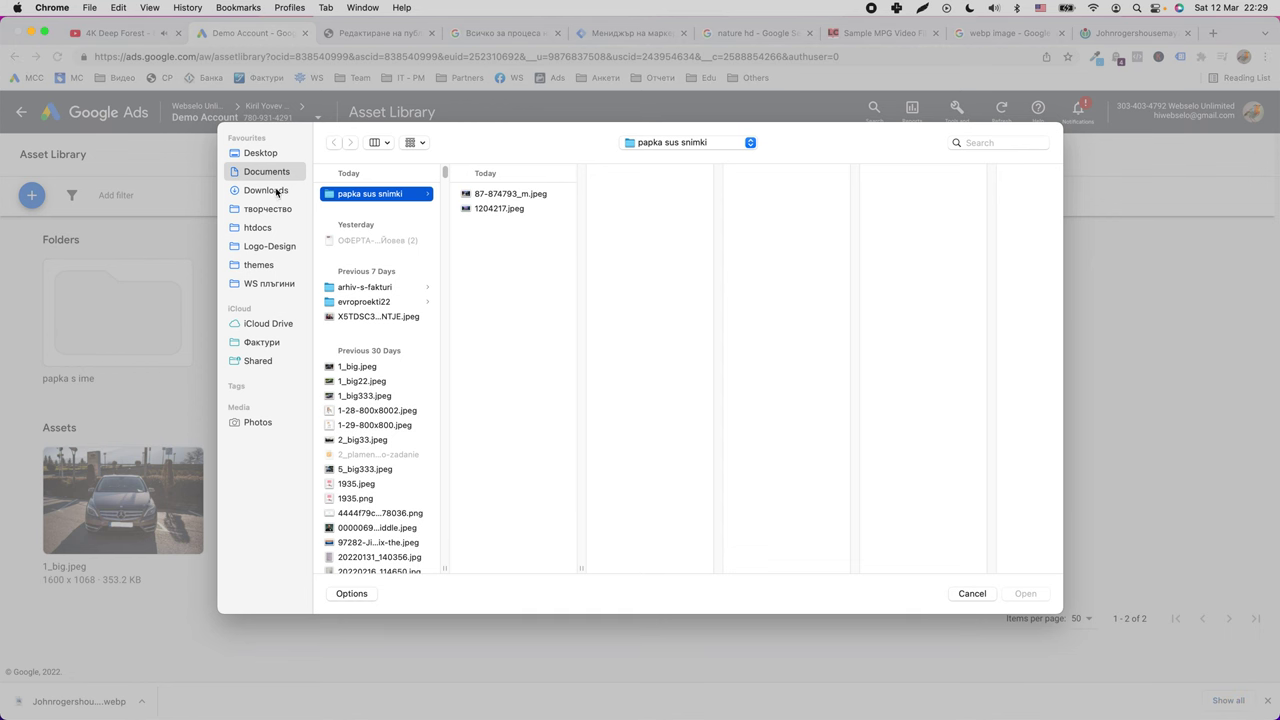
{"action": "left_click", "coordinate": [277, 191]}
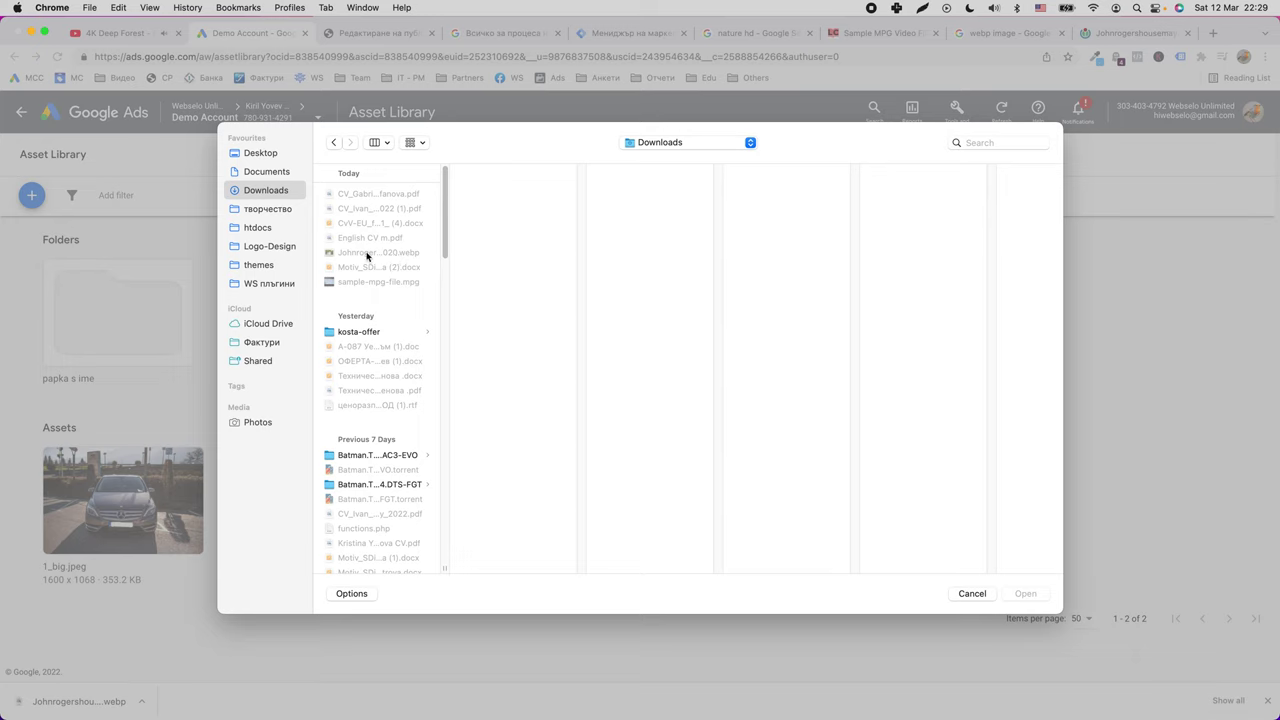
{"action": "left_click", "coordinate": [277, 171]}
{"action": "left_click", "coordinate": [240, 189]}
{"action": "key", "text": "Escape"}
Close the WebP image tab and change the Google Images search to "png image".
{"action": "left_click", "coordinate": [1120, 35]}
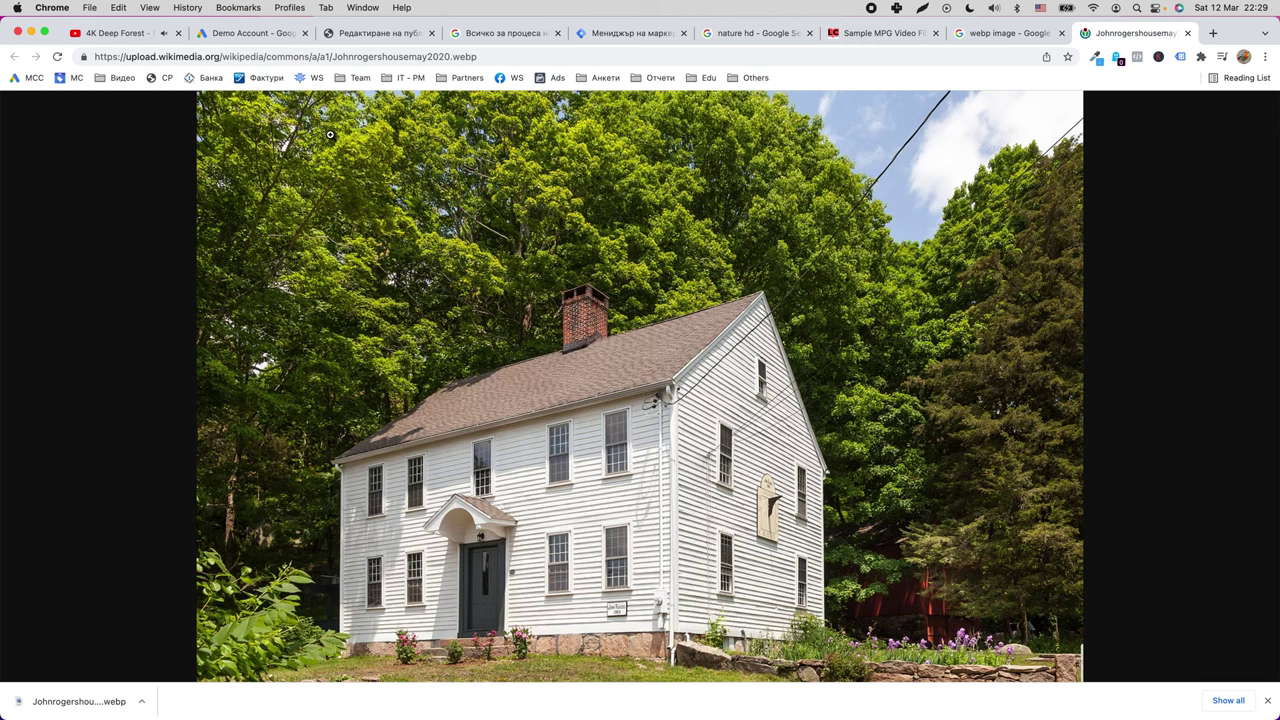
{"action": "left_click", "coordinate": [354, 57]}
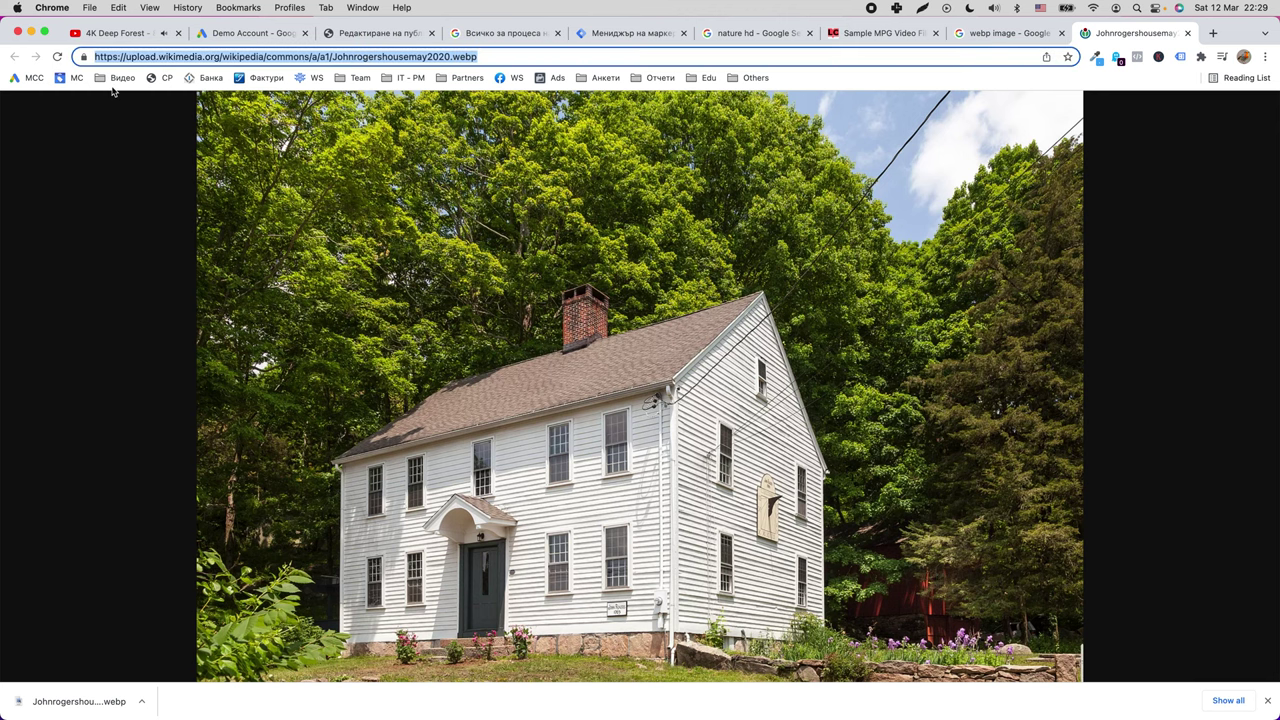
{"action": "key", "text": "super+w"}
{"action": "double_click", "coordinate": [128, 110]}
{"action": "type", "text": "pn"}
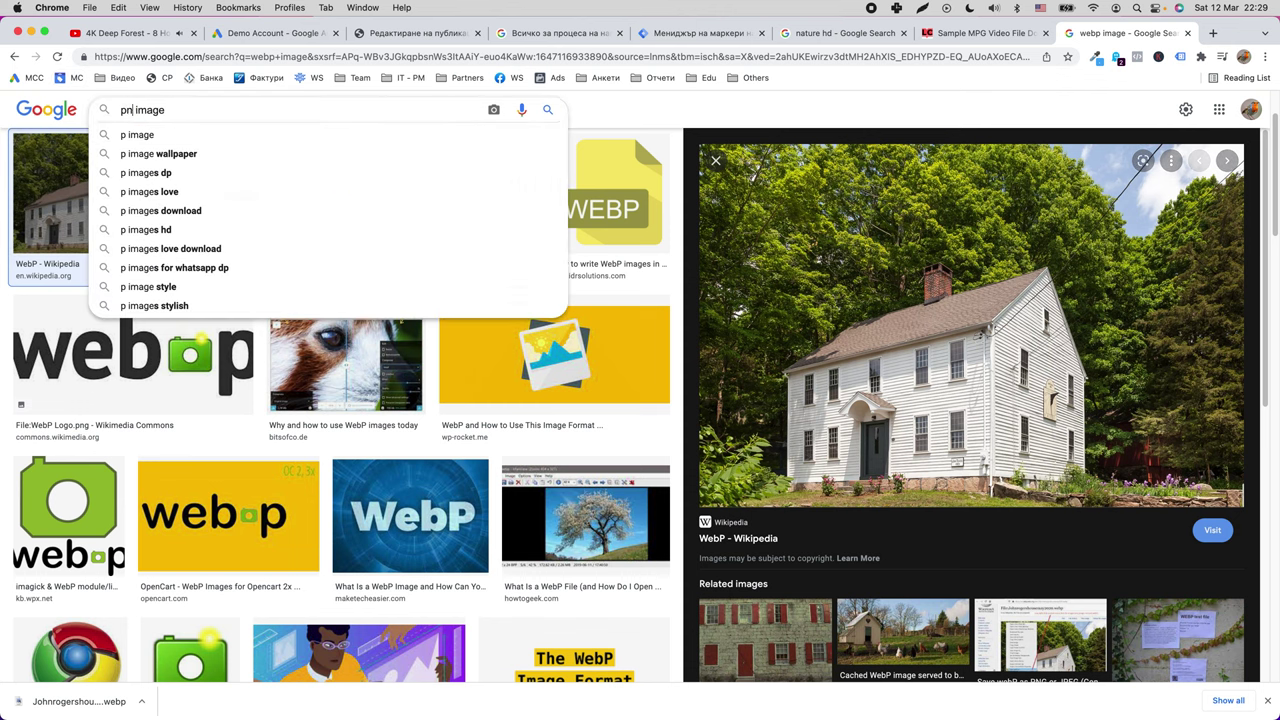
{"action": "type", "text": "g"}
{"action": "key", "text": "Return"}
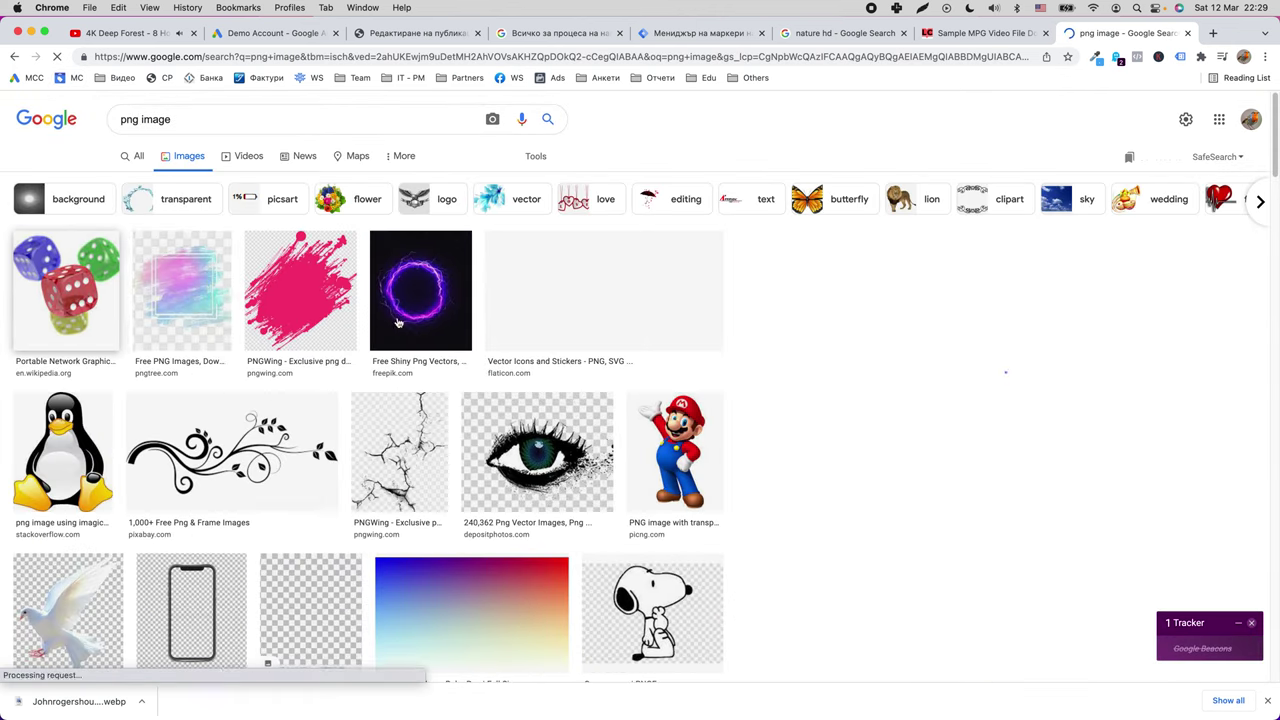
Open the Wikipedia Portable Network Graphics dice image from the results and save it to the computer.
{"action": "left_click", "coordinate": [88, 327]}
{"action": "right_click", "coordinate": [1003, 278]}
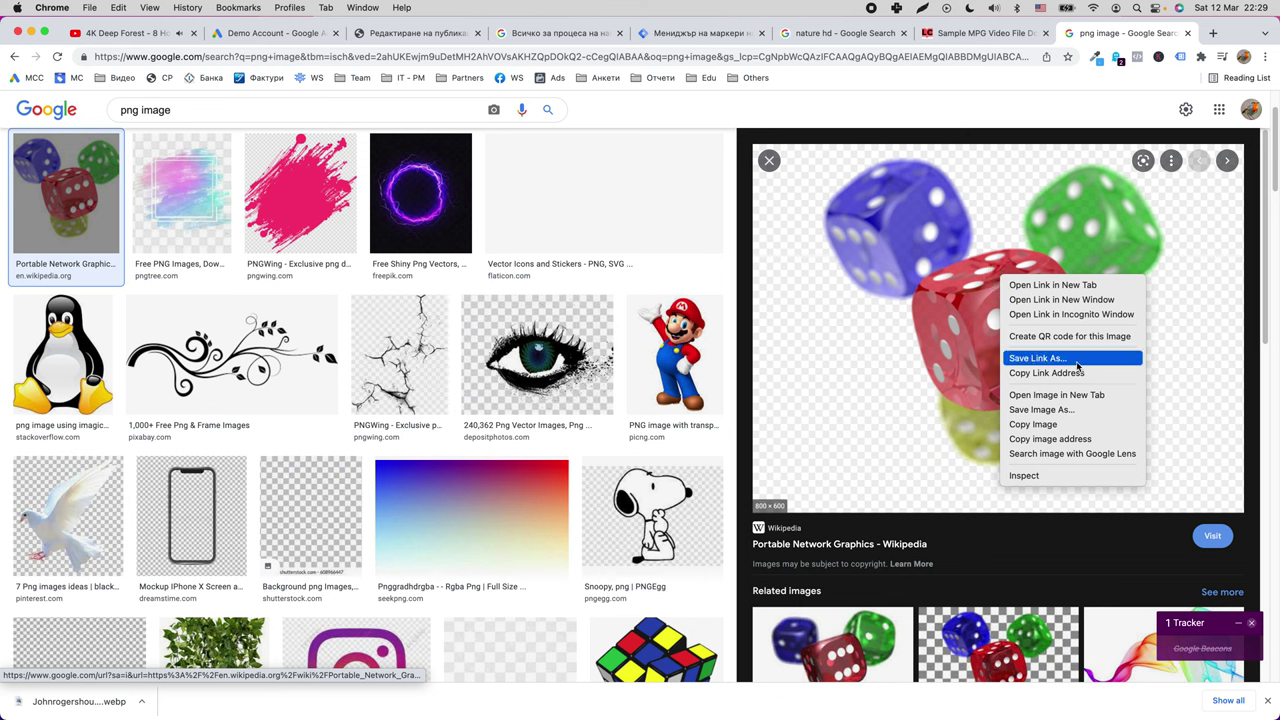
{"action": "left_click", "coordinate": [1064, 410]}
{"action": "key", "text": "Return"}
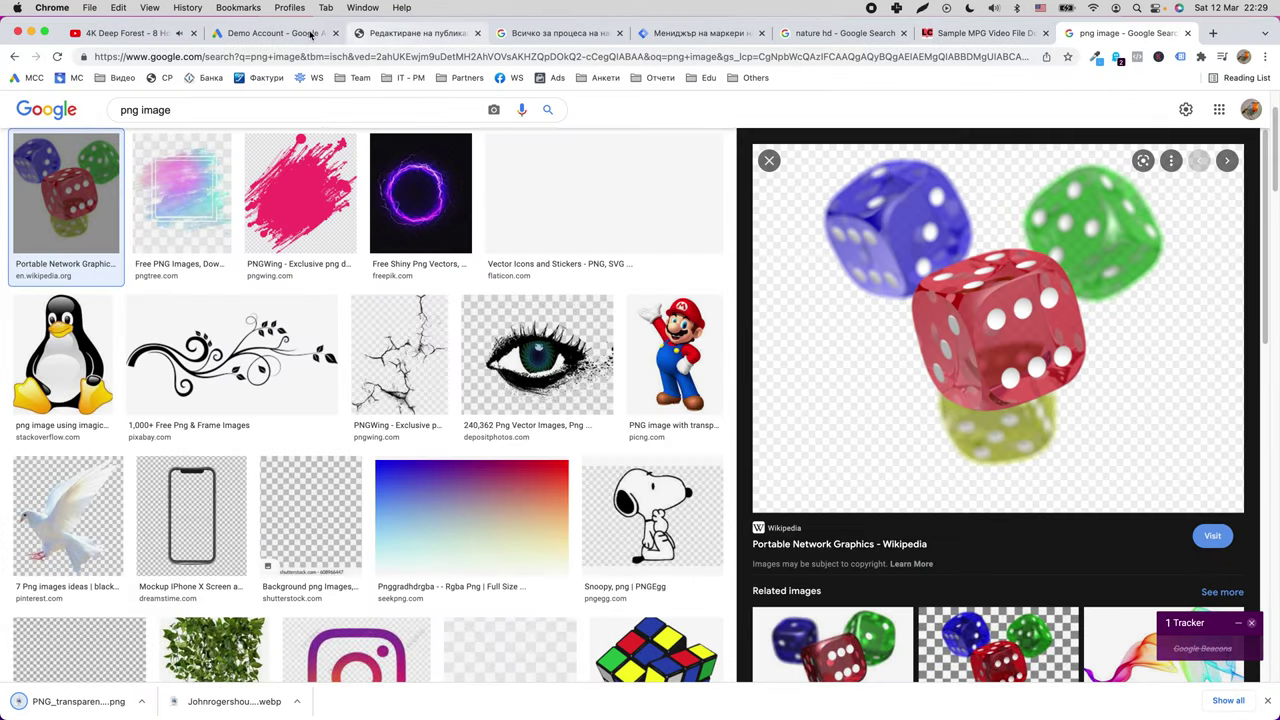
Upload PNG_transparency_demonstration_1.png from the Downloads folder to the Google Ads Asset Library.
{"action": "left_click", "coordinate": [288, 33]}
{"action": "left_click", "coordinate": [30, 190]}
{"action": "left_click", "coordinate": [105, 246]}
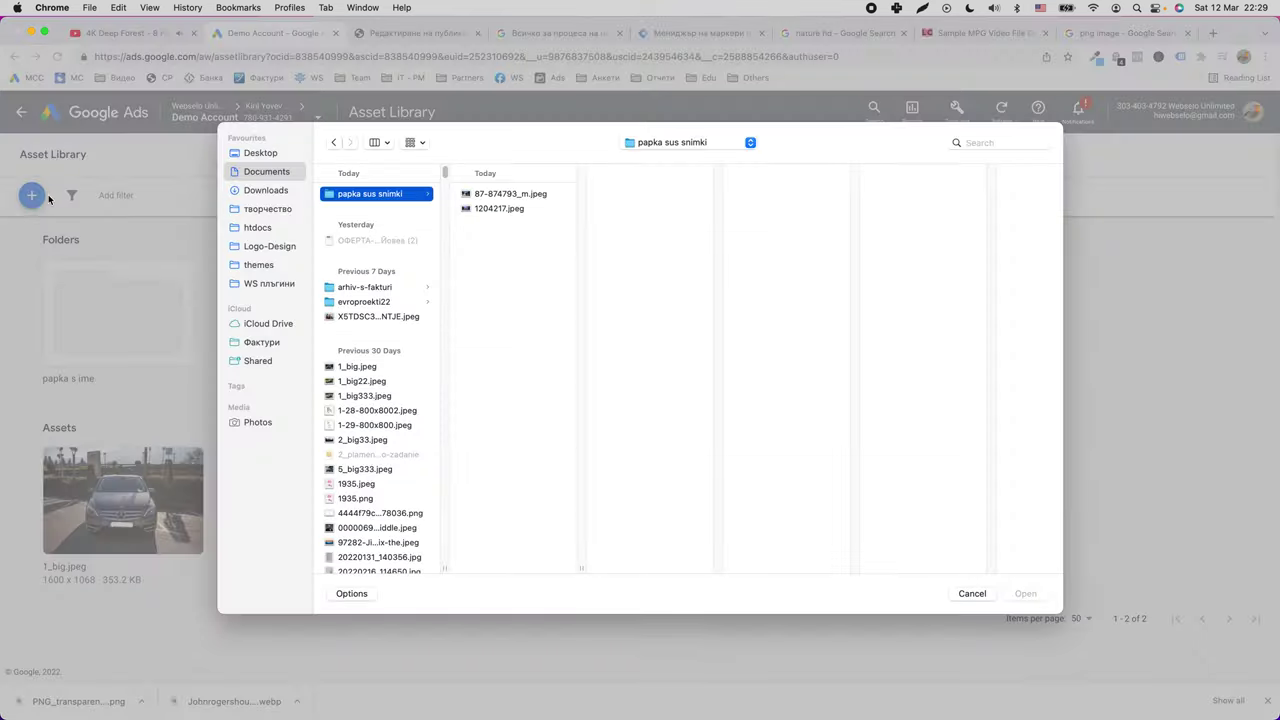
{"action": "left_click", "coordinate": [280, 190]}
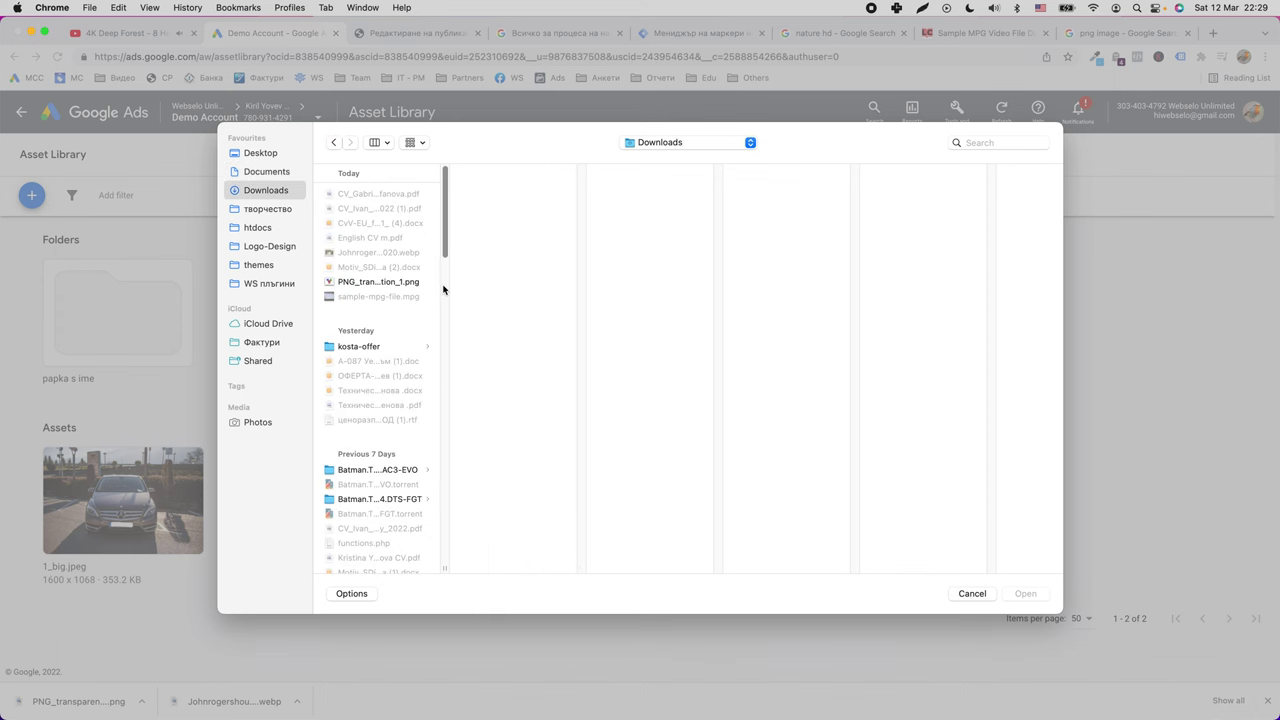
{"action": "left_click", "coordinate": [409, 282]}
{"action": "key", "text": "Return"}
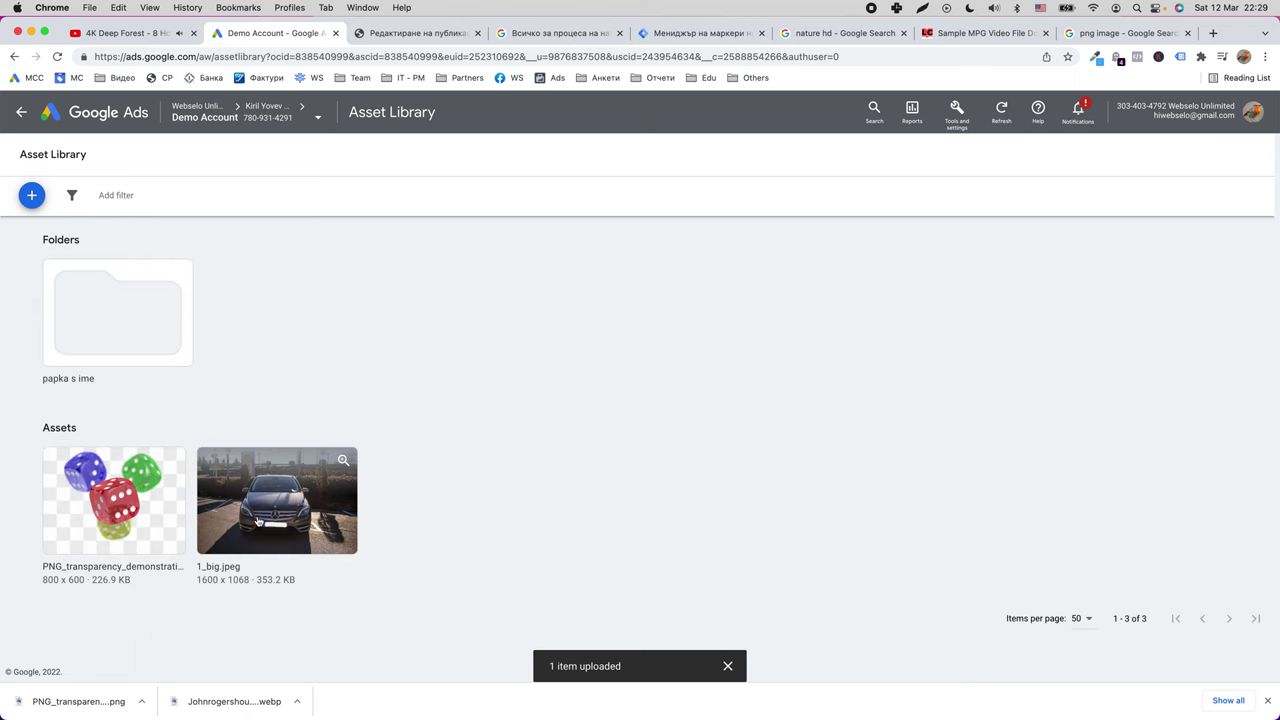
Preview the uploaded PNG dice image at full size, return to the Asset Library and close the browser's downloads bar.
{"action": "left_click", "coordinate": [126, 501]}
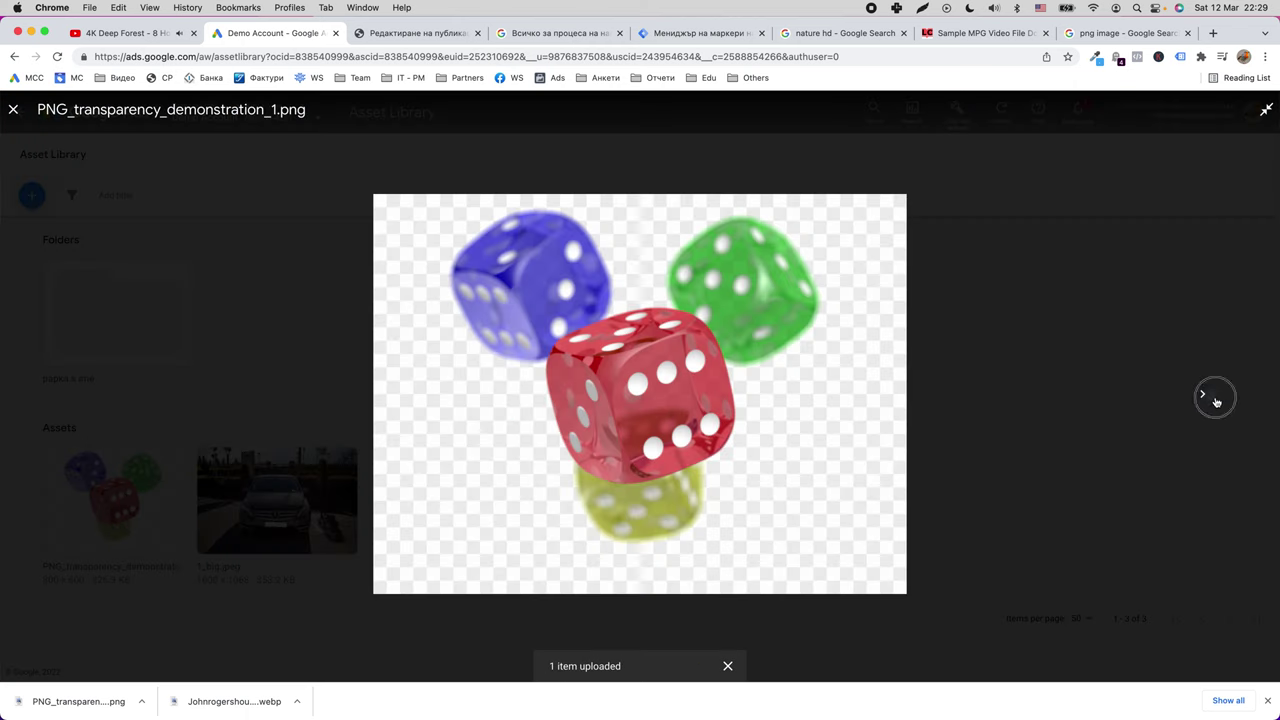
{"action": "left_click", "coordinate": [1204, 396]}
{"action": "key", "text": "Escape"}
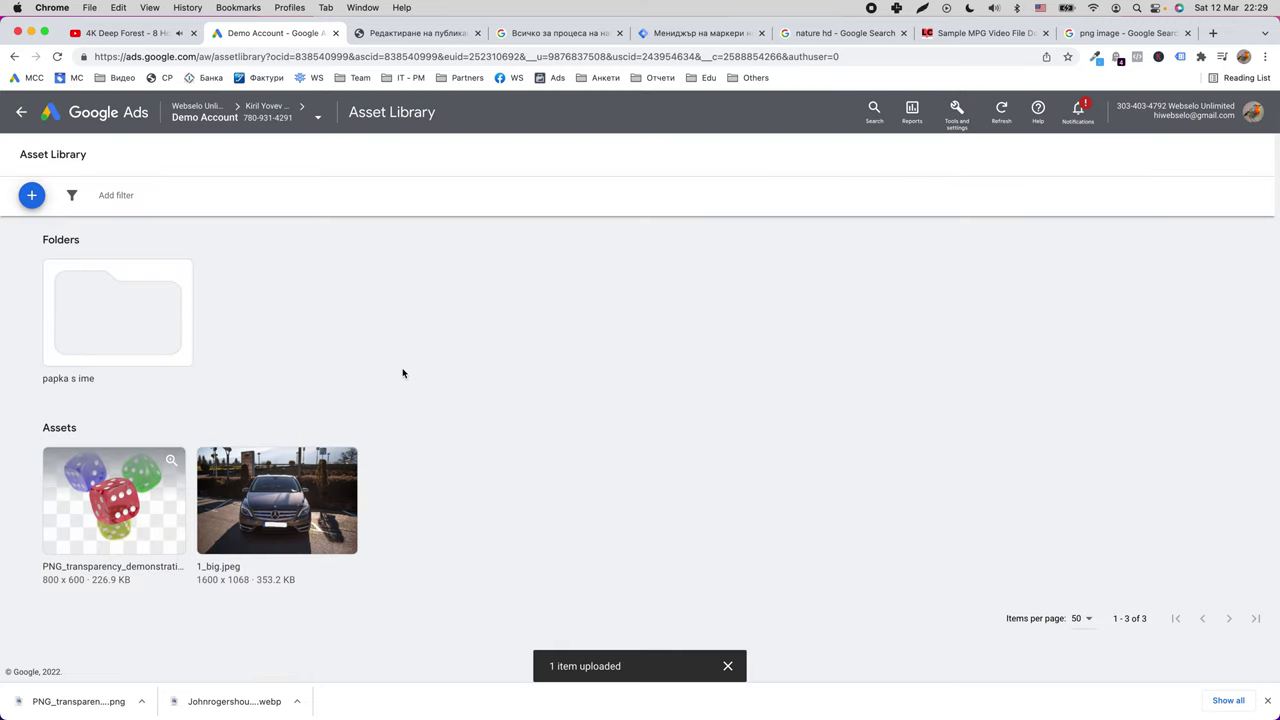
{"action": "left_click", "coordinate": [1269, 700]}
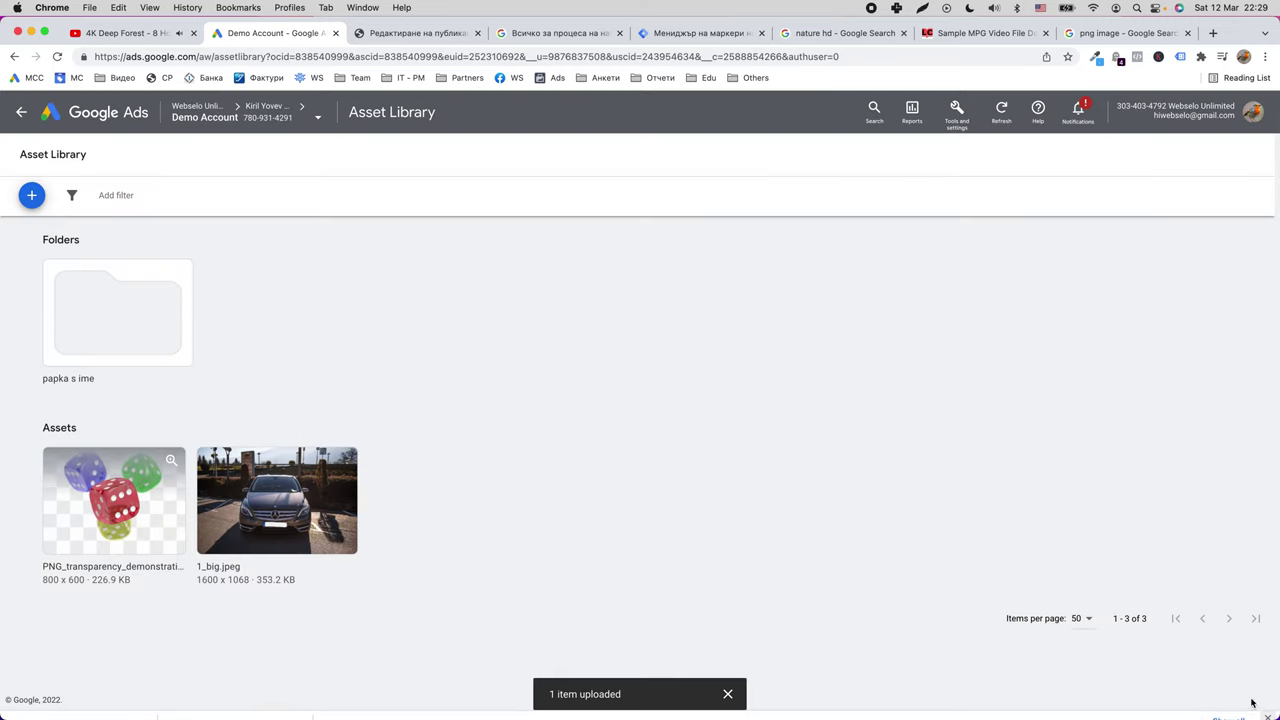